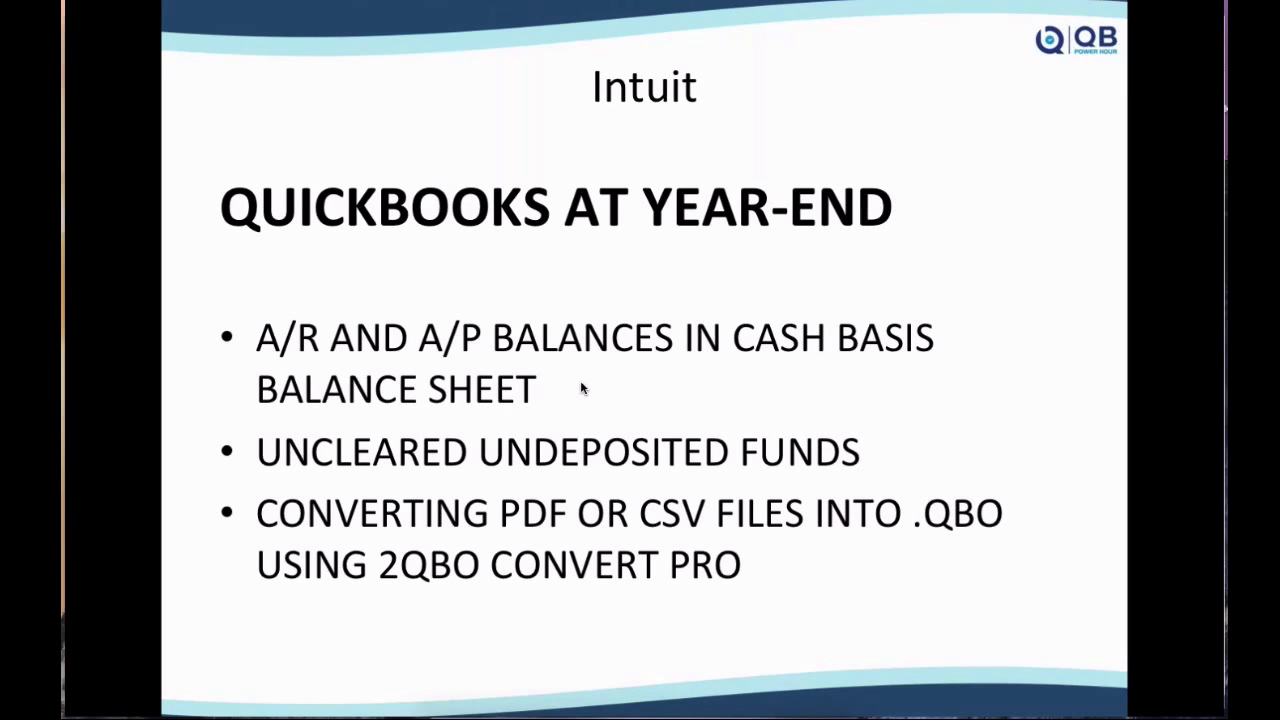
- Switch to the browser and review the article's explanation and root causes of A/R and A/P balances in a cash-basis balance sheet
{"action": "key", "text": "ctrl+Up"}
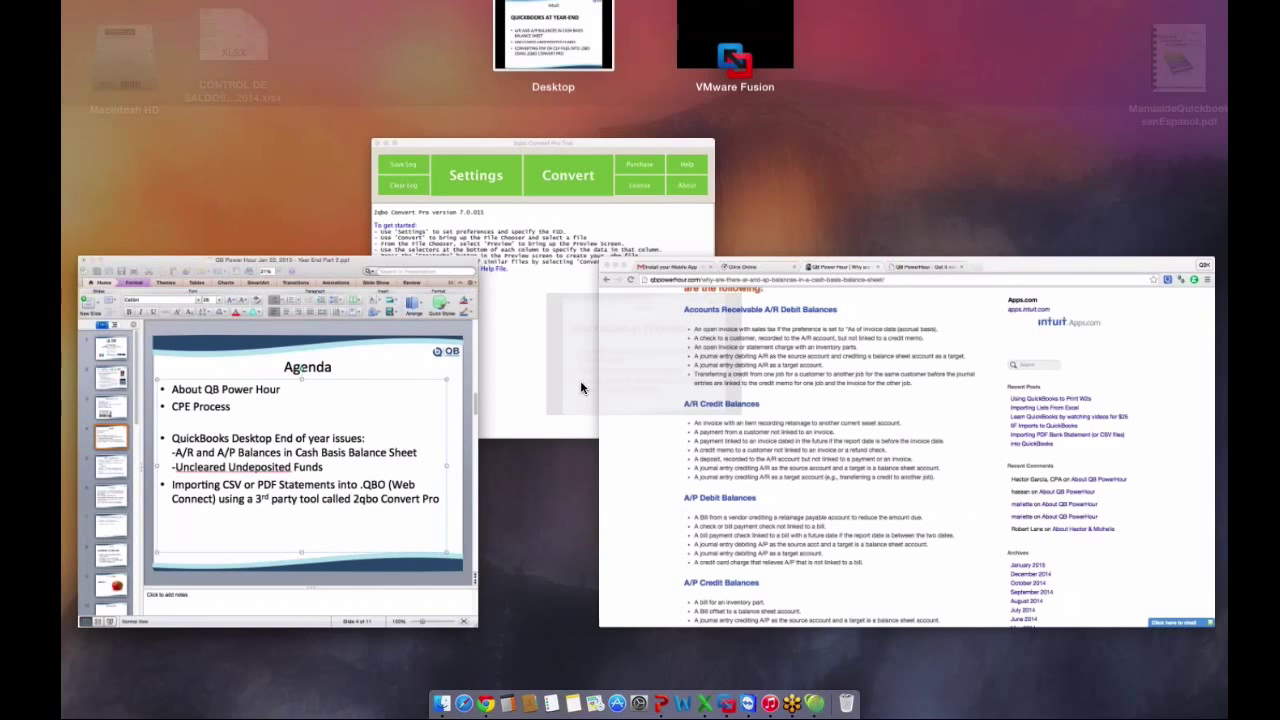
{"action": "left_click", "coordinate": [581, 386]}
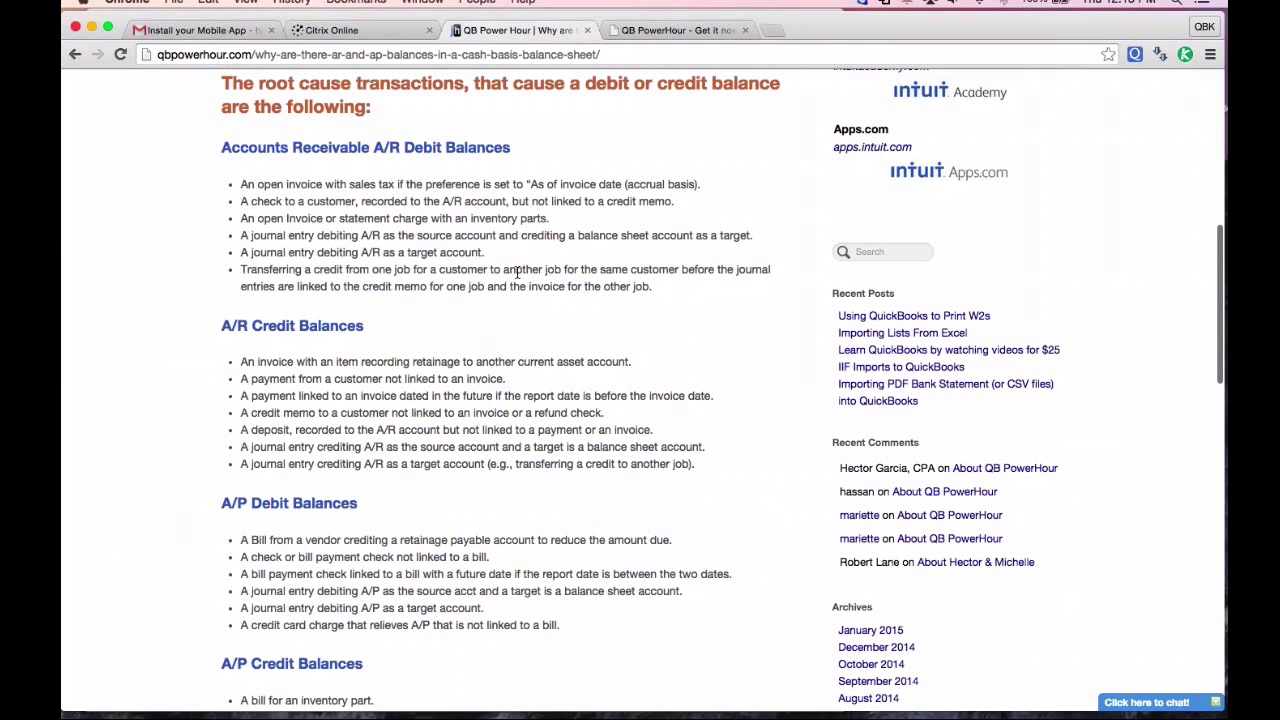
{"action": "scroll", "coordinate": [517, 271], "scroll_direction": "up", "scroll_amount": 1}
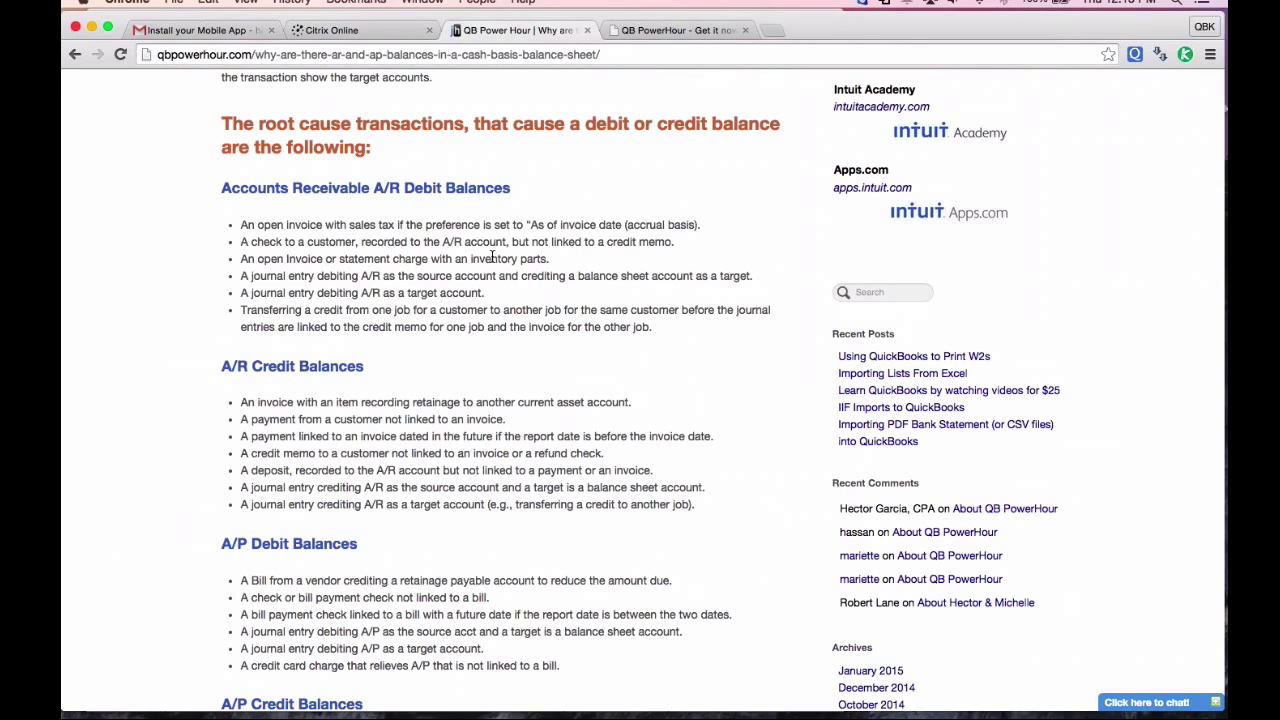
{"action": "scroll", "coordinate": [492, 258], "scroll_direction": "up", "scroll_amount": 1}
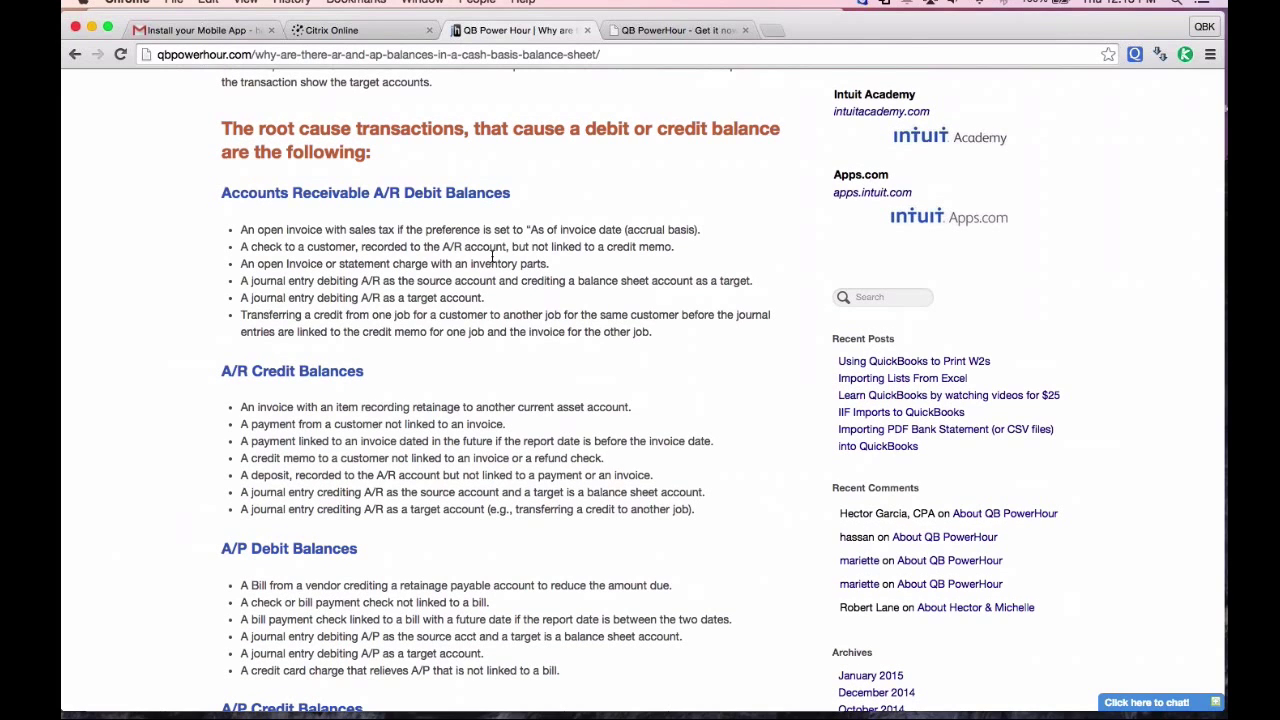
{"action": "scroll", "coordinate": [492, 258], "scroll_direction": "up", "scroll_amount": 5}
{"action": "scroll", "coordinate": [492, 258], "scroll_direction": "up", "scroll_amount": 4}
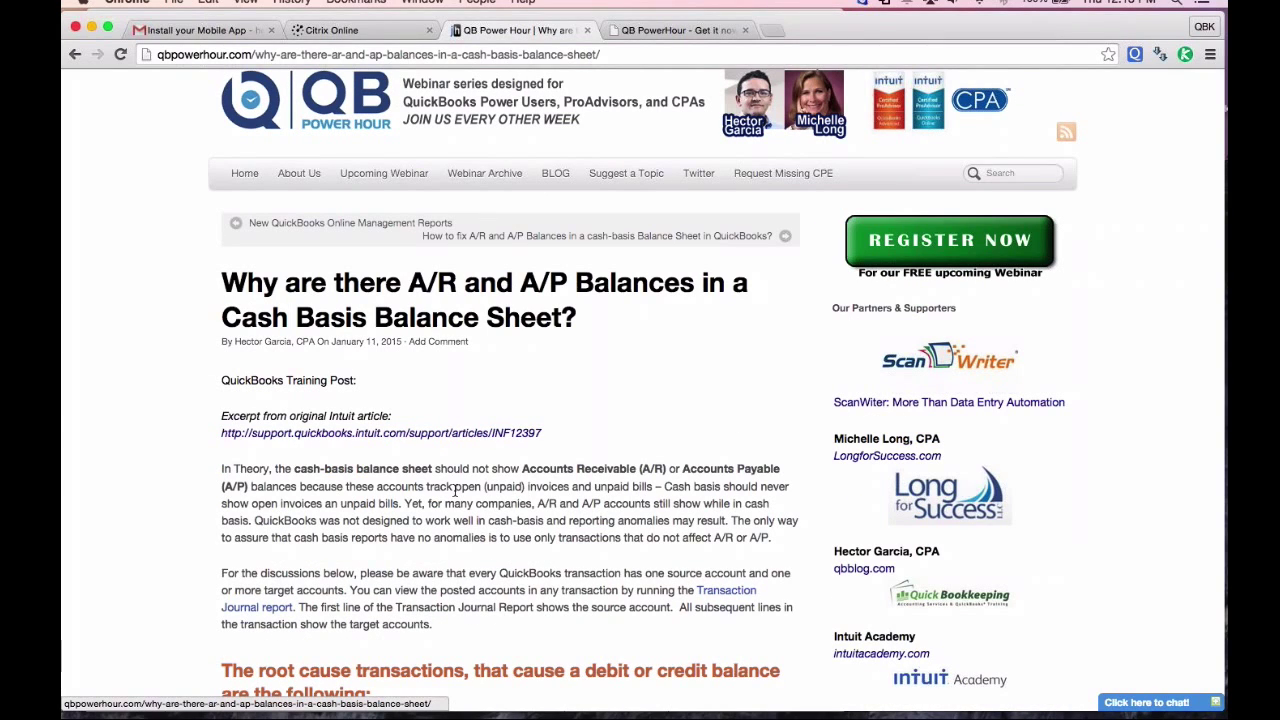
{"action": "scroll", "coordinate": [455, 490], "scroll_direction": "down", "scroll_amount": 1}
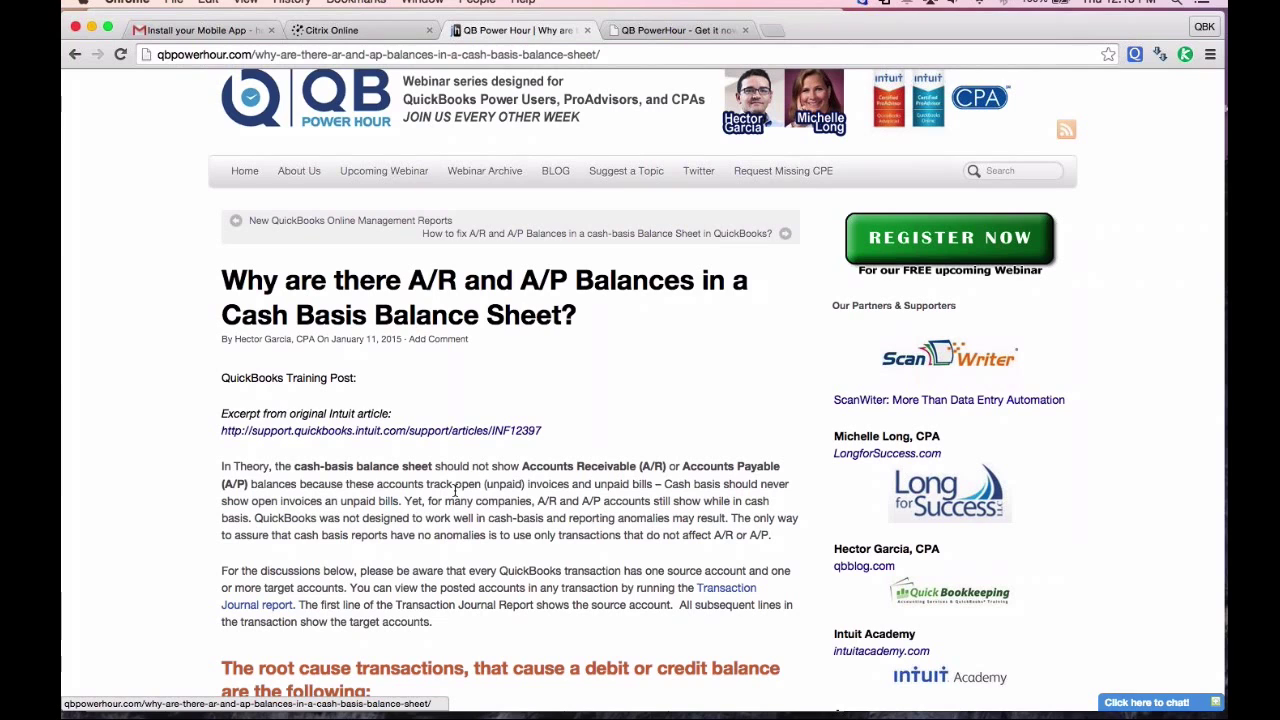
{"action": "scroll", "coordinate": [455, 490], "scroll_direction": "down", "scroll_amount": 1}
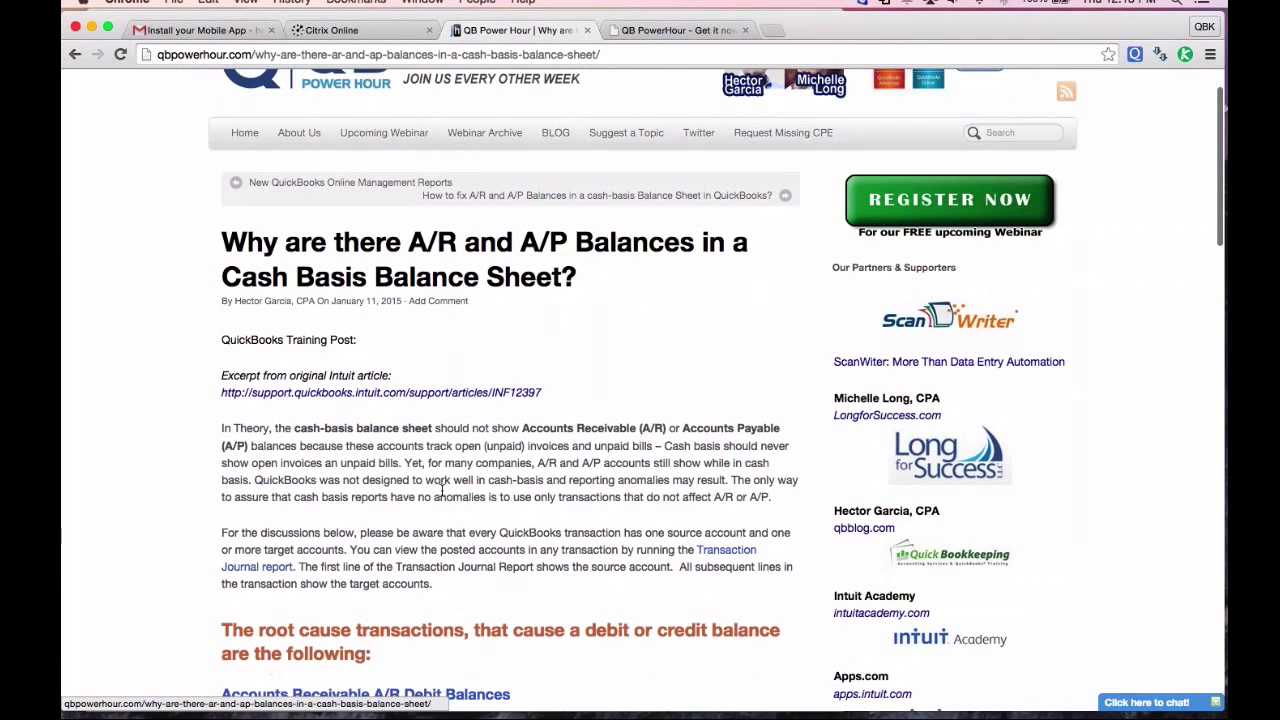
{"action": "scroll", "coordinate": [441, 488], "scroll_direction": "down", "scroll_amount": 1}
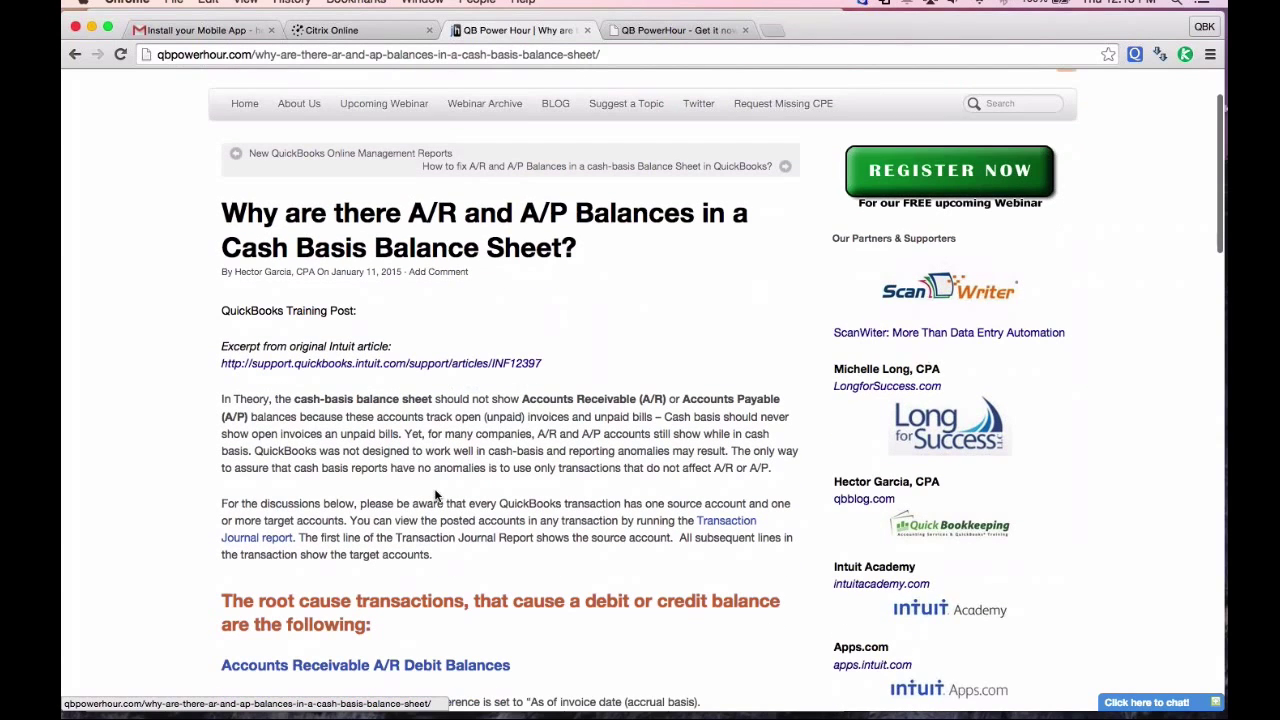
{"action": "scroll", "coordinate": [435, 484], "scroll_direction": "down", "scroll_amount": 10}
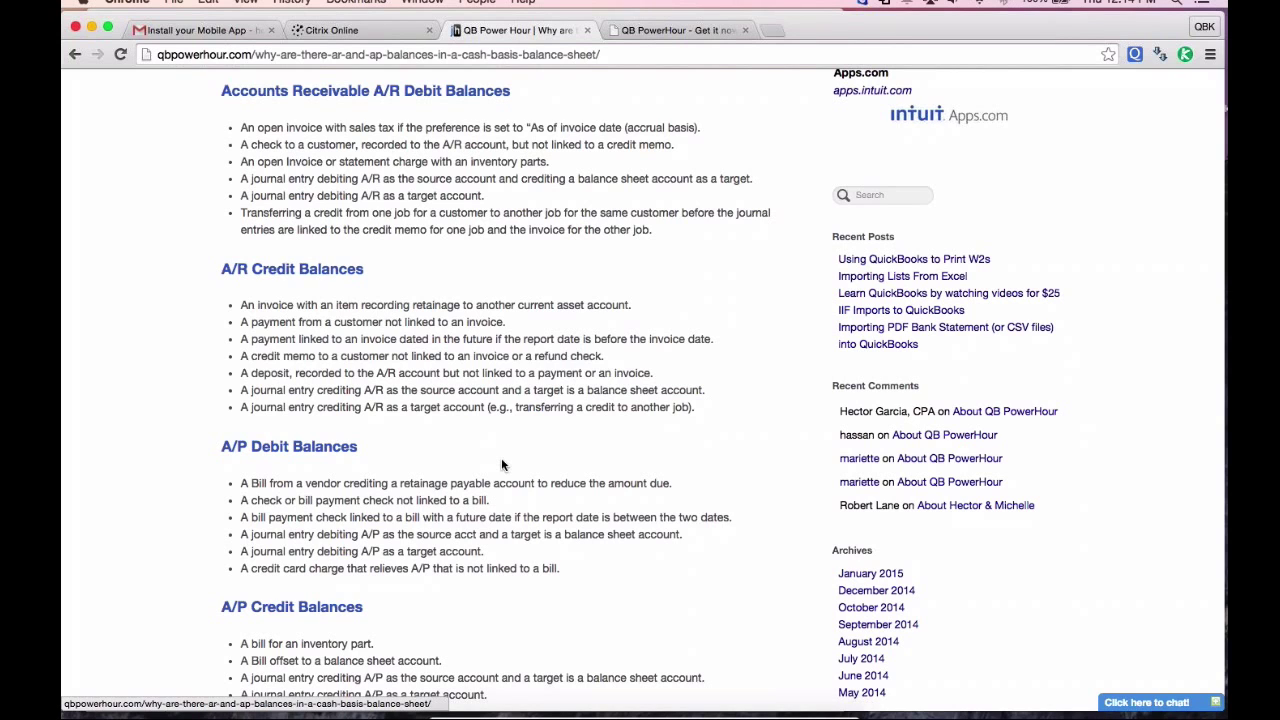
- Switch to QuickBooks, change the Balance Sheet report to cash basis, and dismiss the security notification
{"action": "key", "text": "ctrl+Up"}
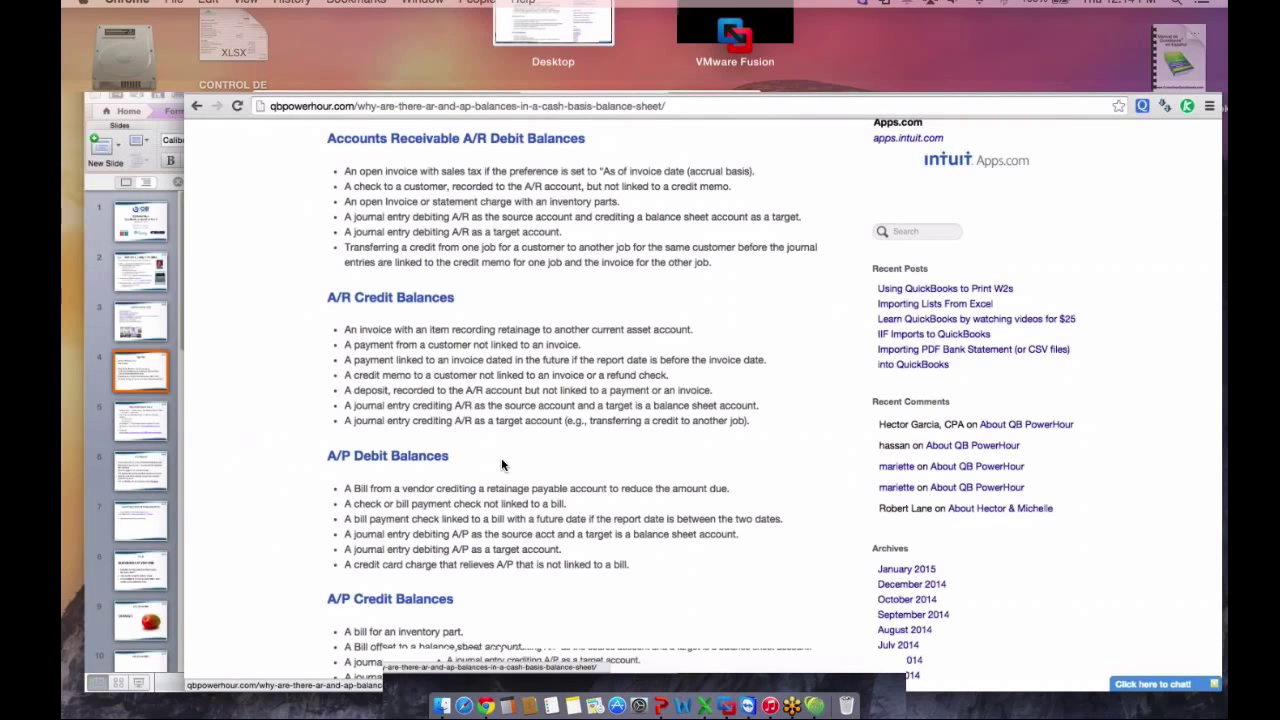
{"action": "key", "text": "ctrl+Right"}
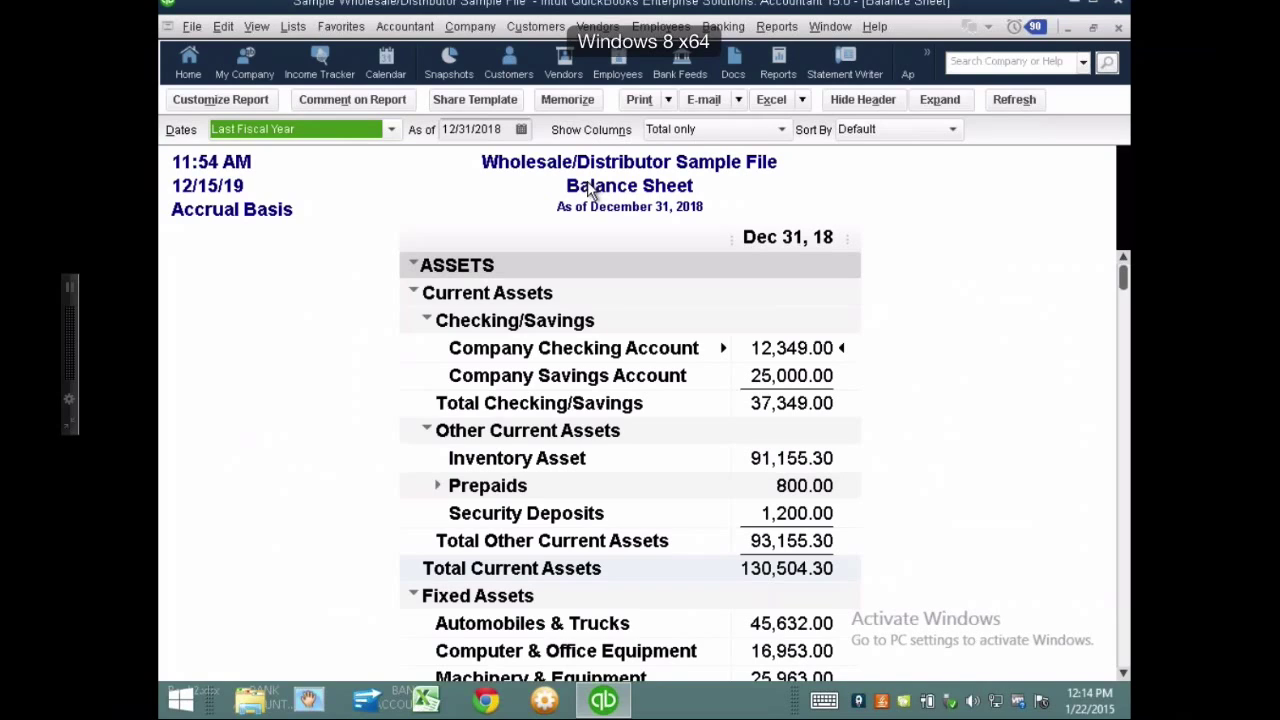
{"action": "left_click", "coordinate": [180, 100]}
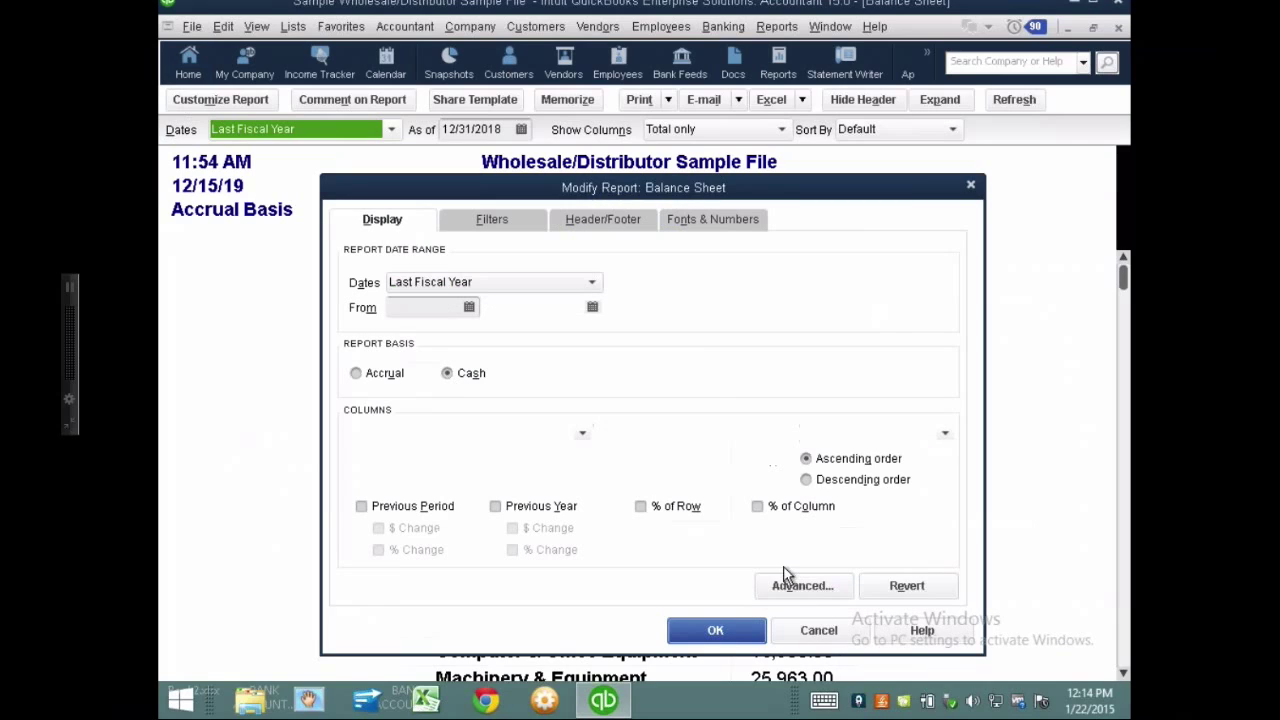
{"action": "left_click", "coordinate": [722, 630]}
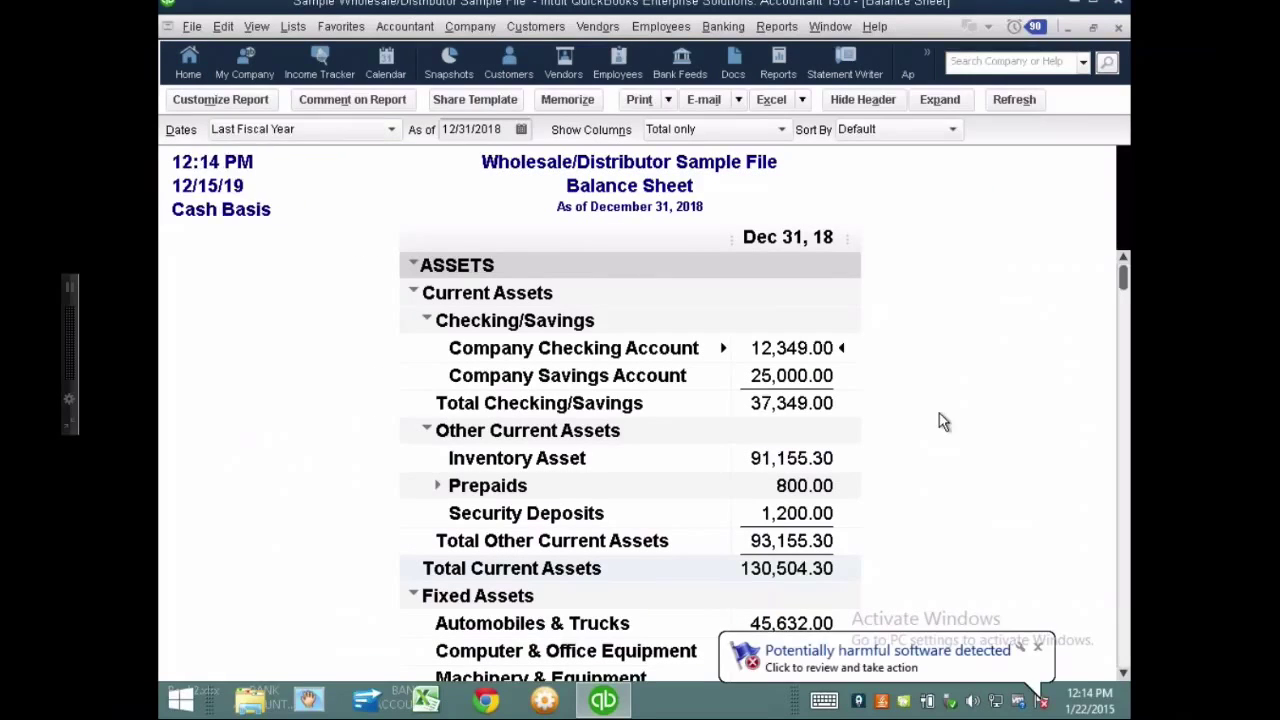
{"action": "left_click", "coordinate": [1038, 650]}
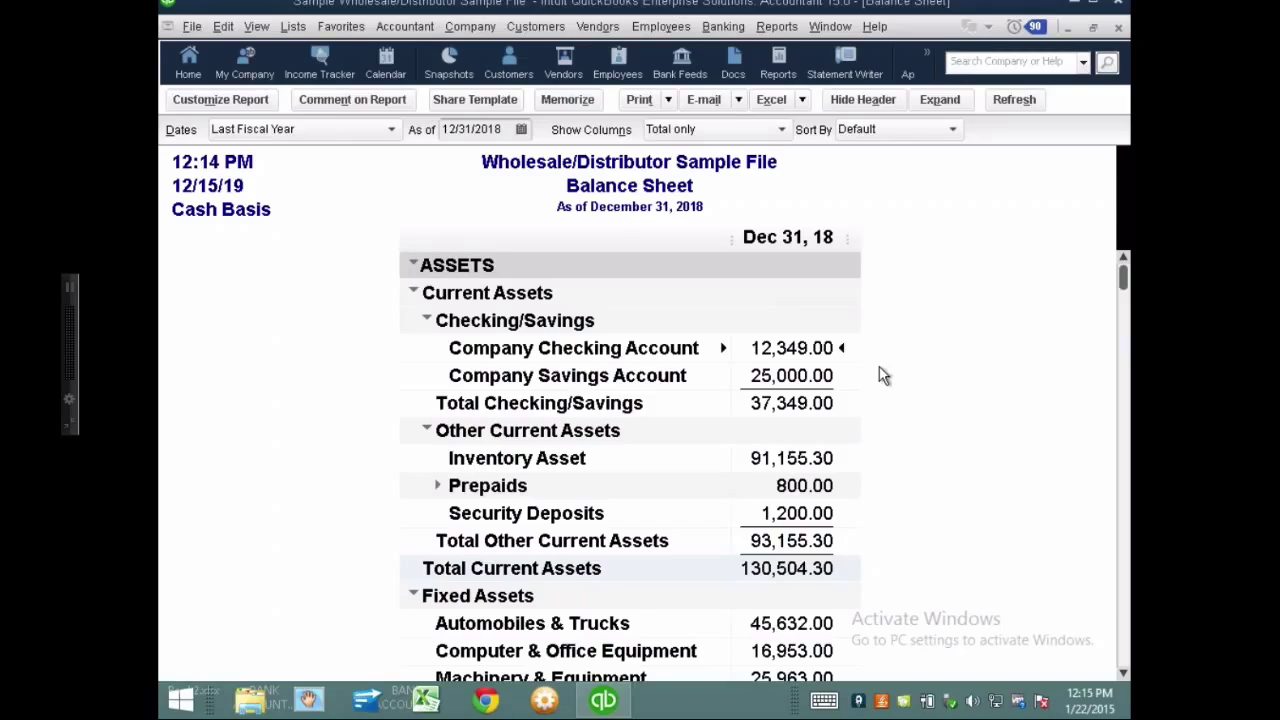
- List the customer invoices in the Customer Center and open the Baker's Professional Lighting invoice dated 12/07/2019
{"action": "left_click", "coordinate": [501, 58]}
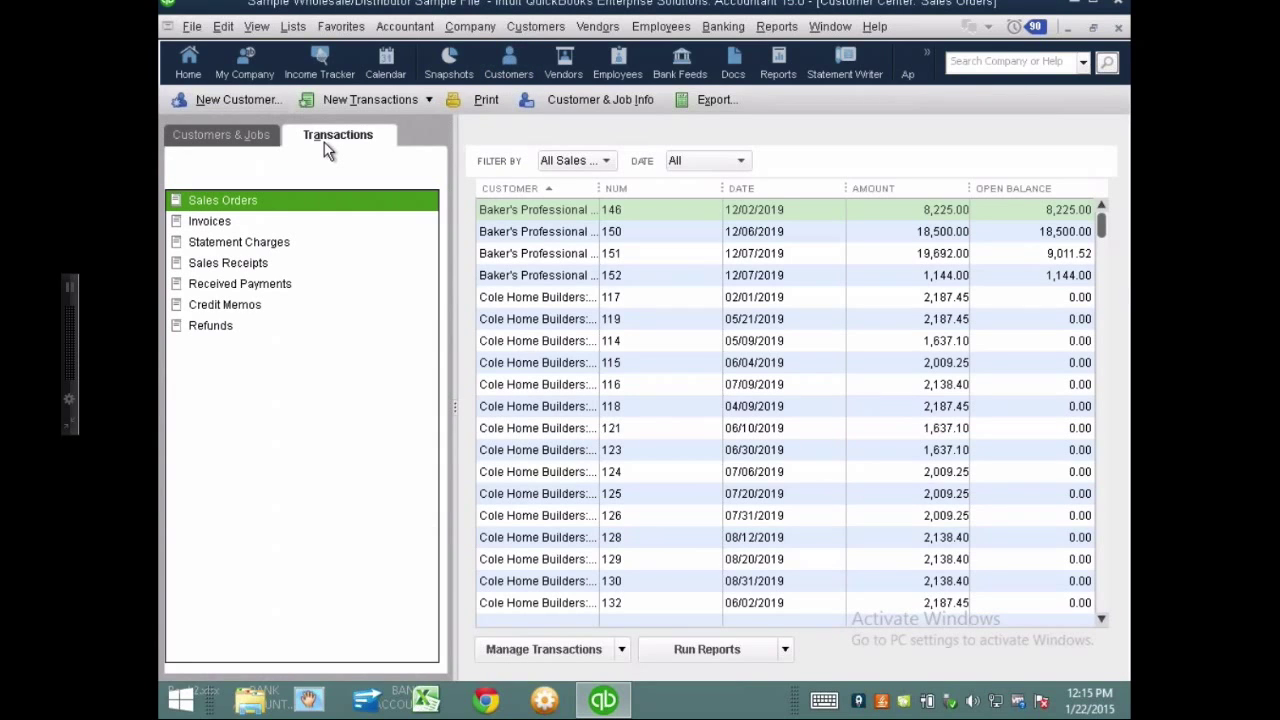
{"action": "key", "text": "Down"}
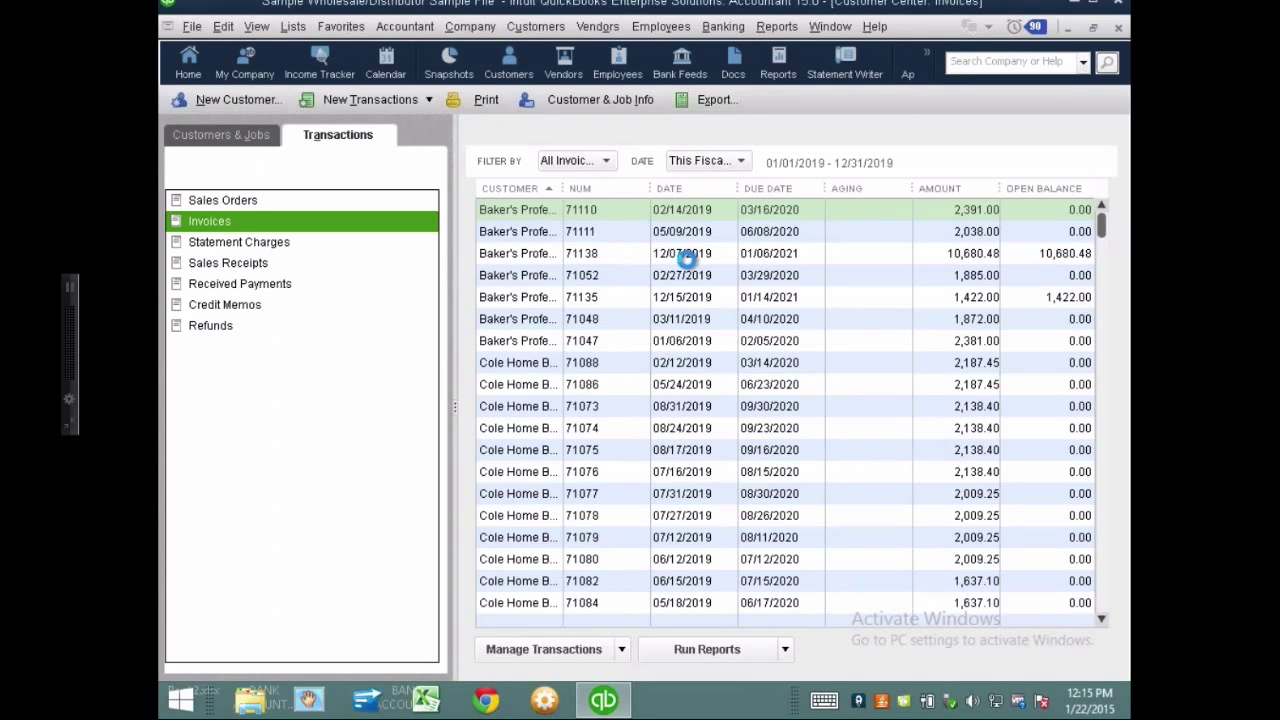
{"action": "double_click", "coordinate": [686, 256]}
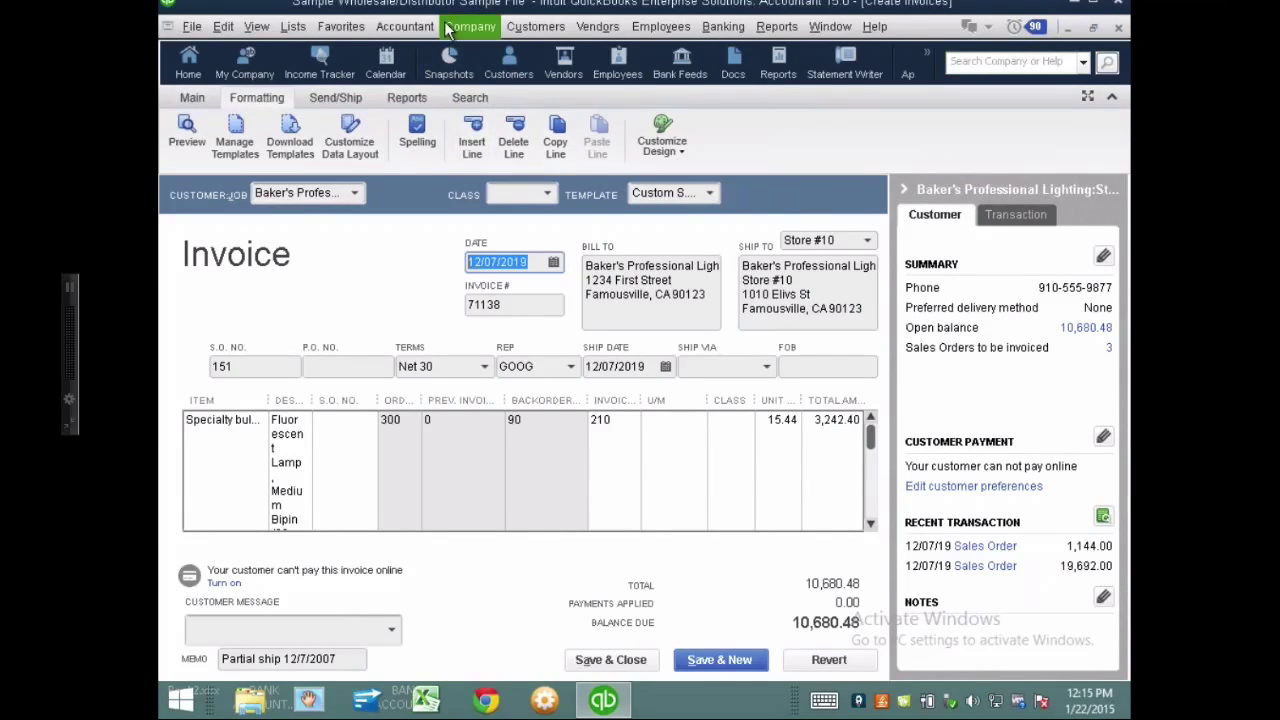
- Record a 5,000.00 payment from Baker's Professional Lighting dated 12/31/2018, not applied to any invoice, and save it in the closed period
{"action": "left_click", "coordinate": [535, 26]}
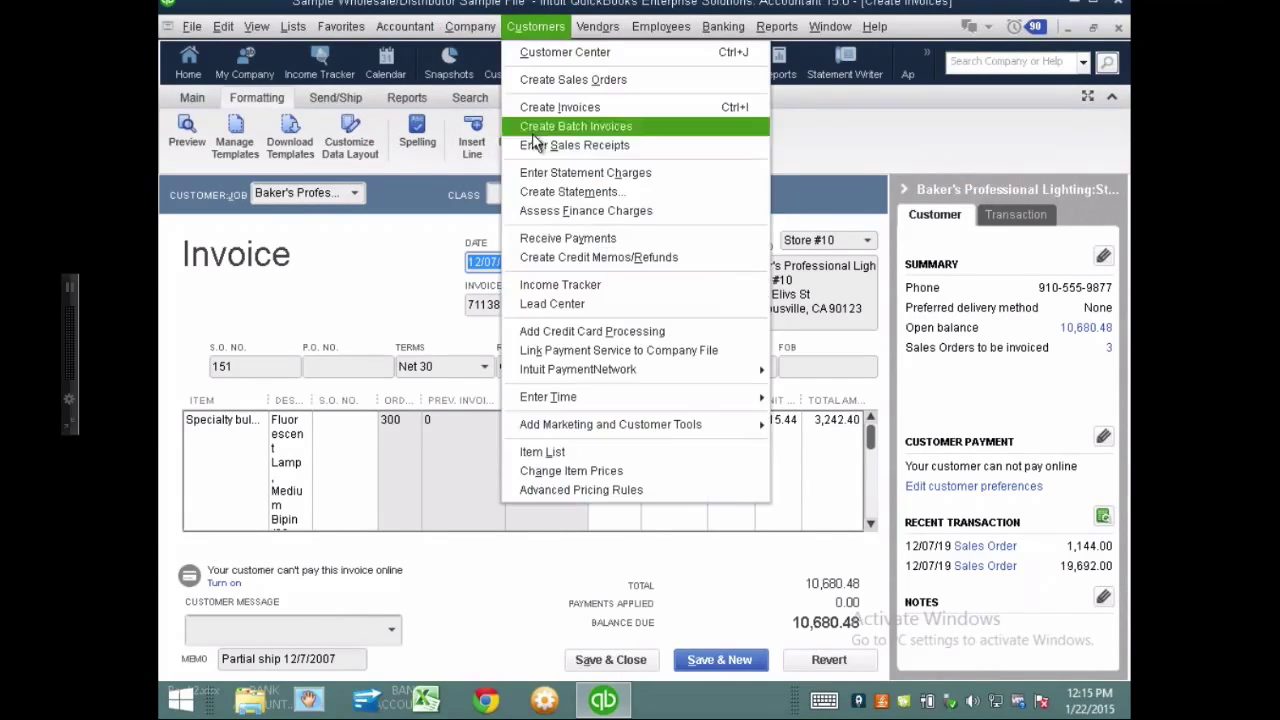
{"action": "left_click", "coordinate": [546, 238]}
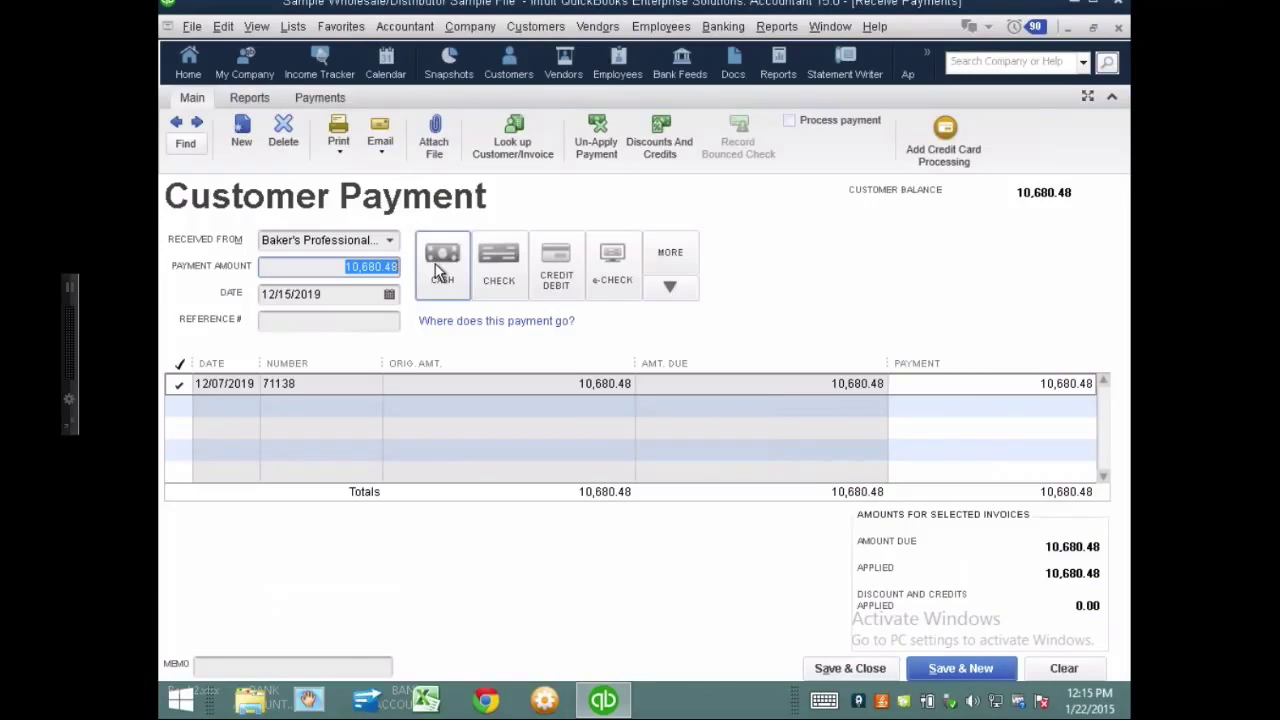
{"action": "type", "text": "5000"}
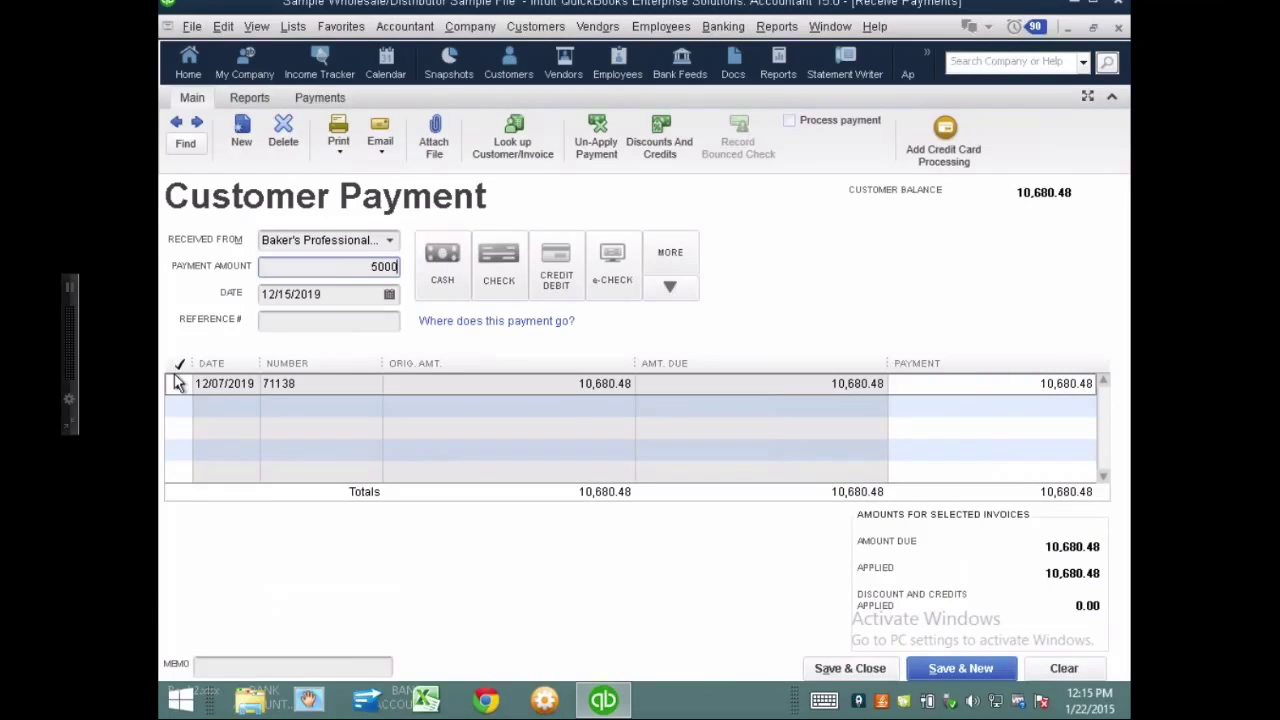
{"action": "left_click", "coordinate": [176, 383]}
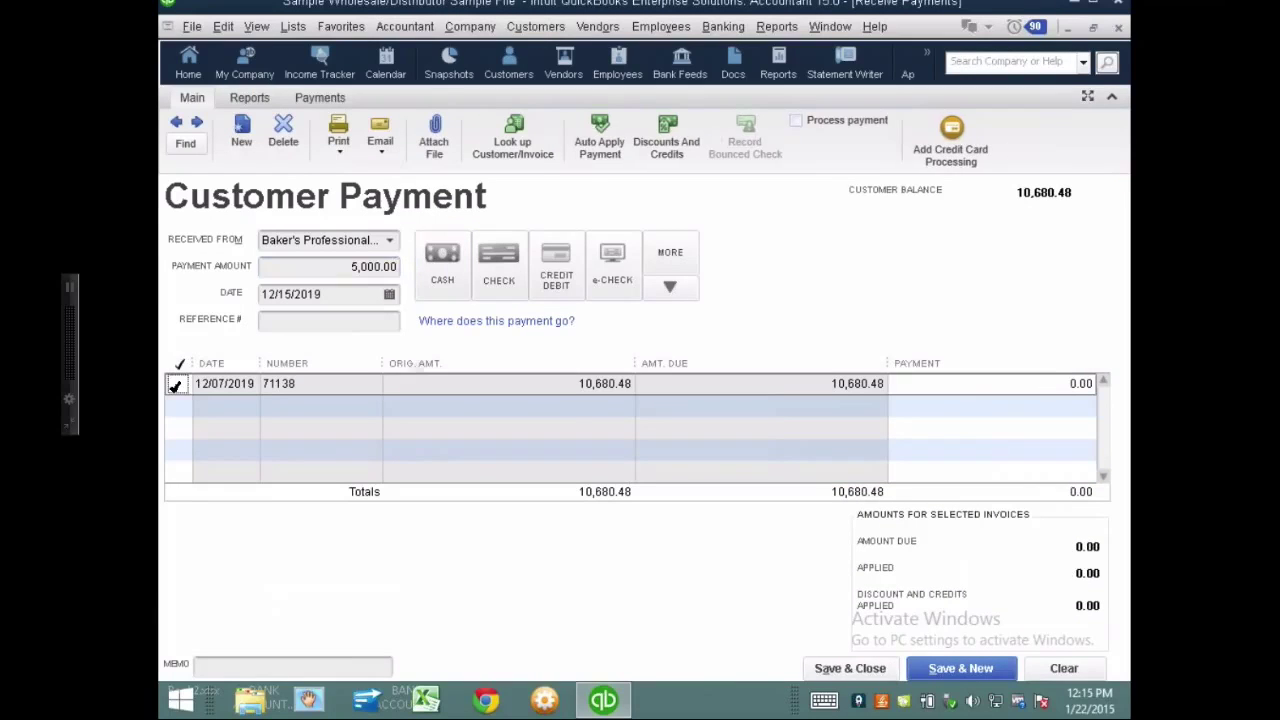
{"action": "left_click", "coordinate": [337, 293]}
{"action": "double_click", "coordinate": [337, 293]}
{"action": "type", "text": "12/31/2018"}
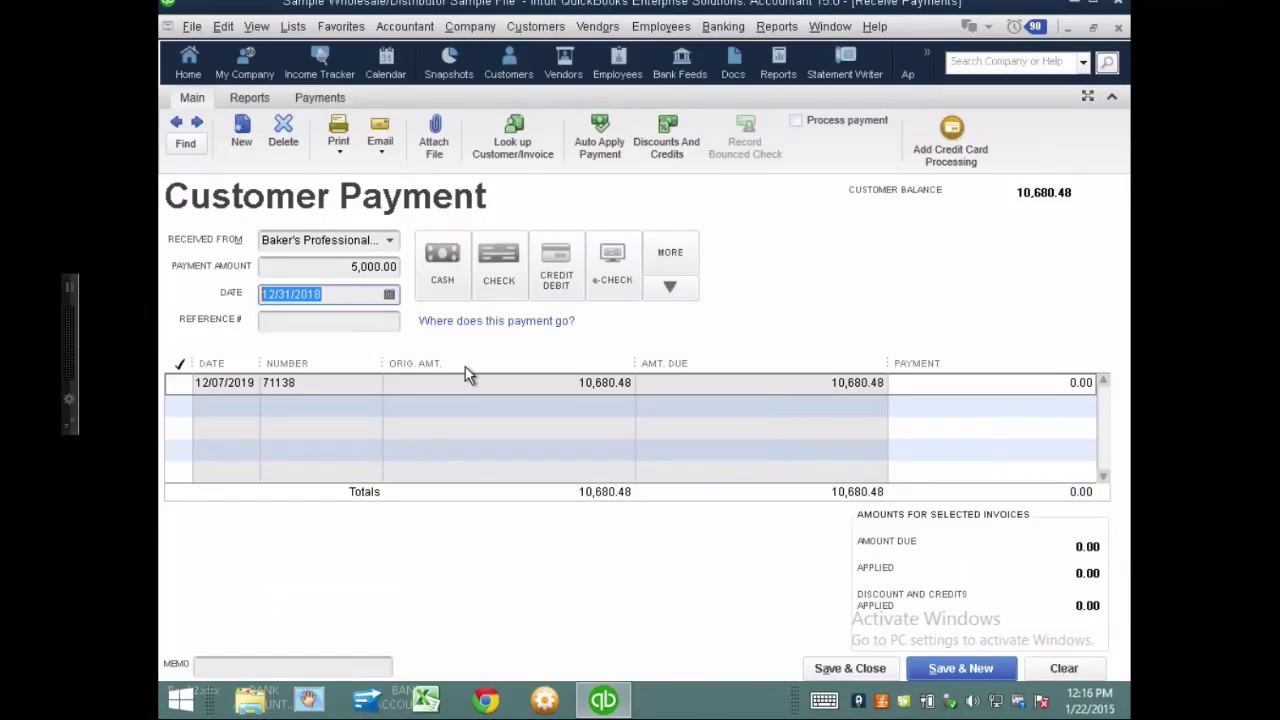
{"action": "left_click", "coordinate": [856, 677]}
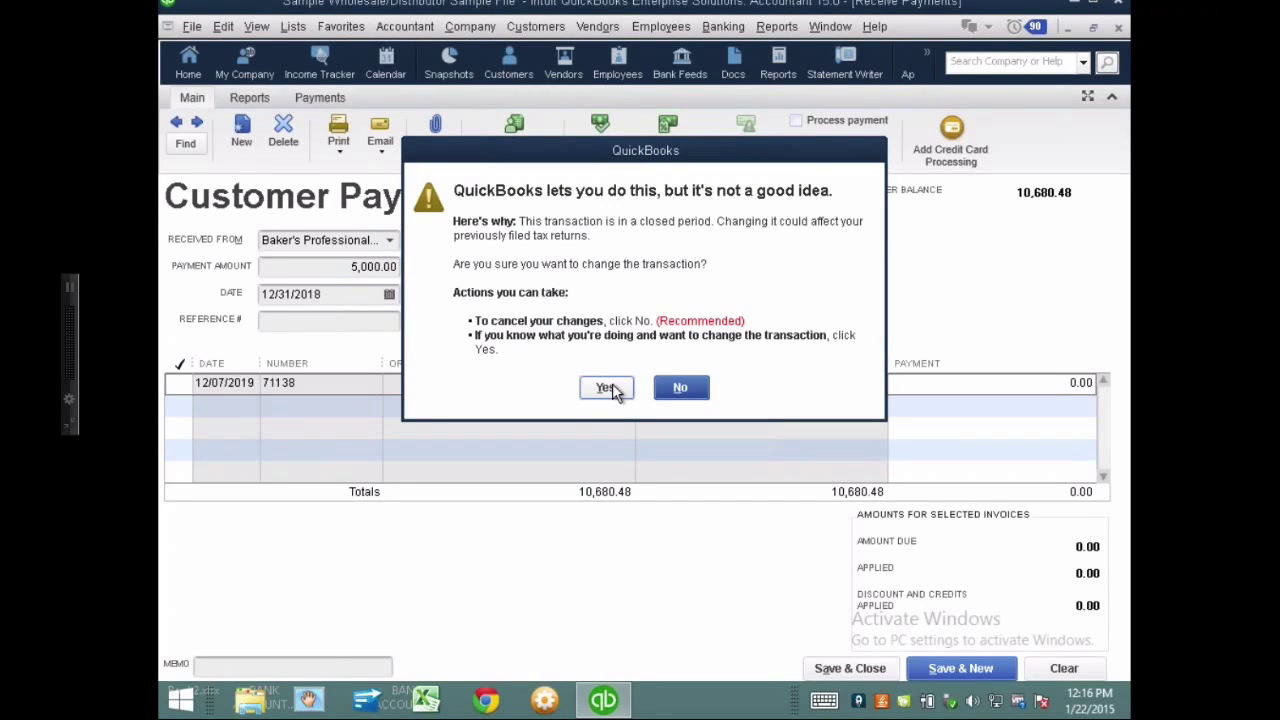
{"action": "left_click", "coordinate": [606, 387]}
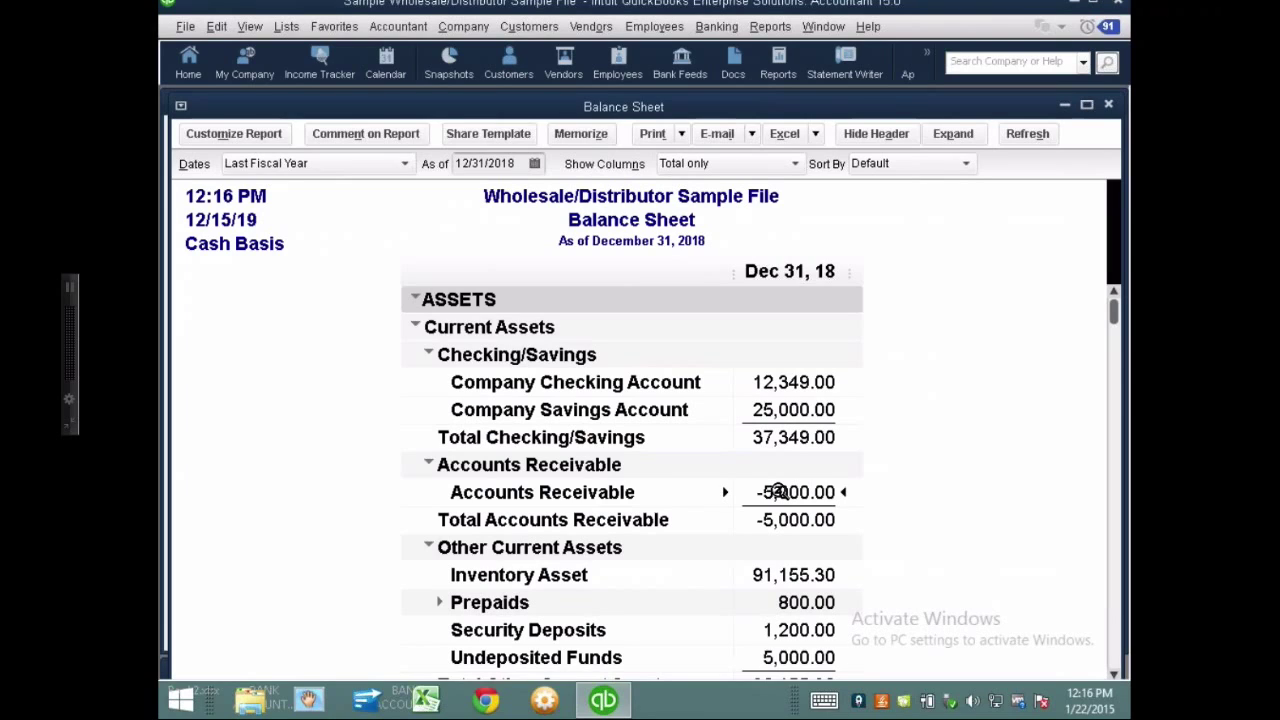
- Drill into the Accounts Receivable amount on the Balance Sheet and try extending the transaction report's start date to 01/01/2015
{"action": "double_click", "coordinate": [778, 491]}
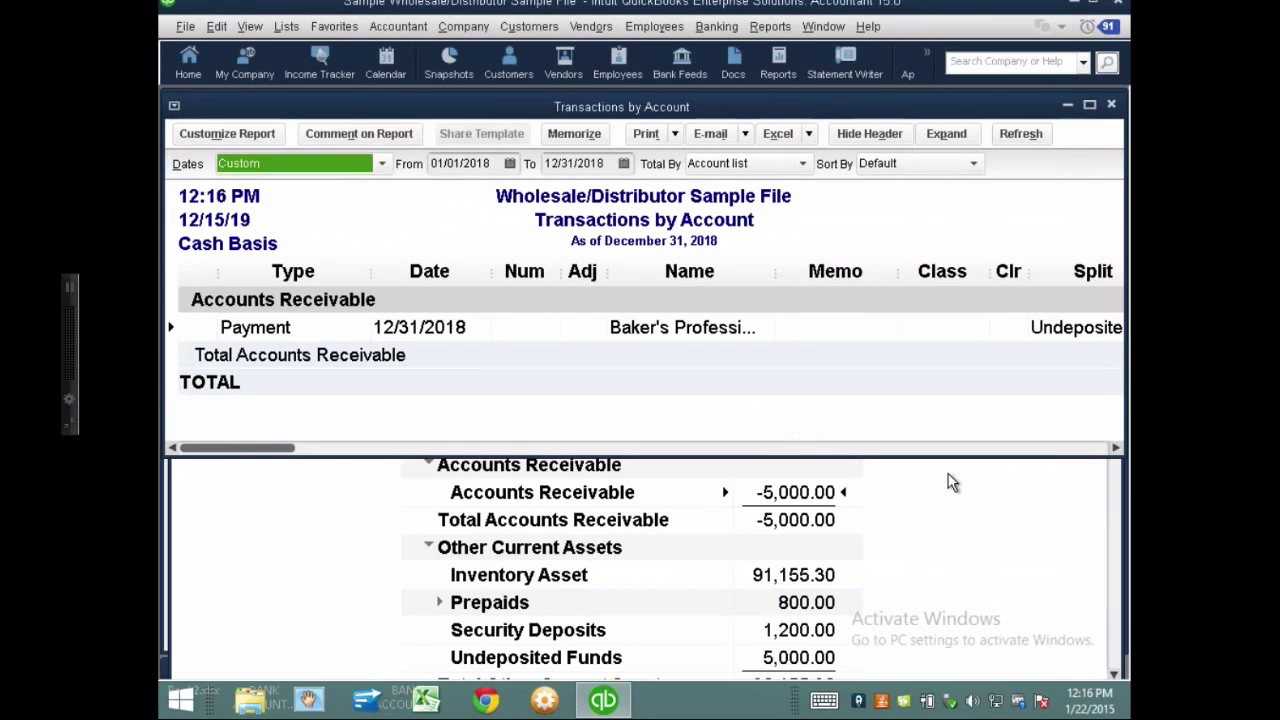
{"action": "key", "text": "Tab"}
{"action": "type", "text": "01/01/2015"}
{"action": "left_click", "coordinate": [1017, 136]}
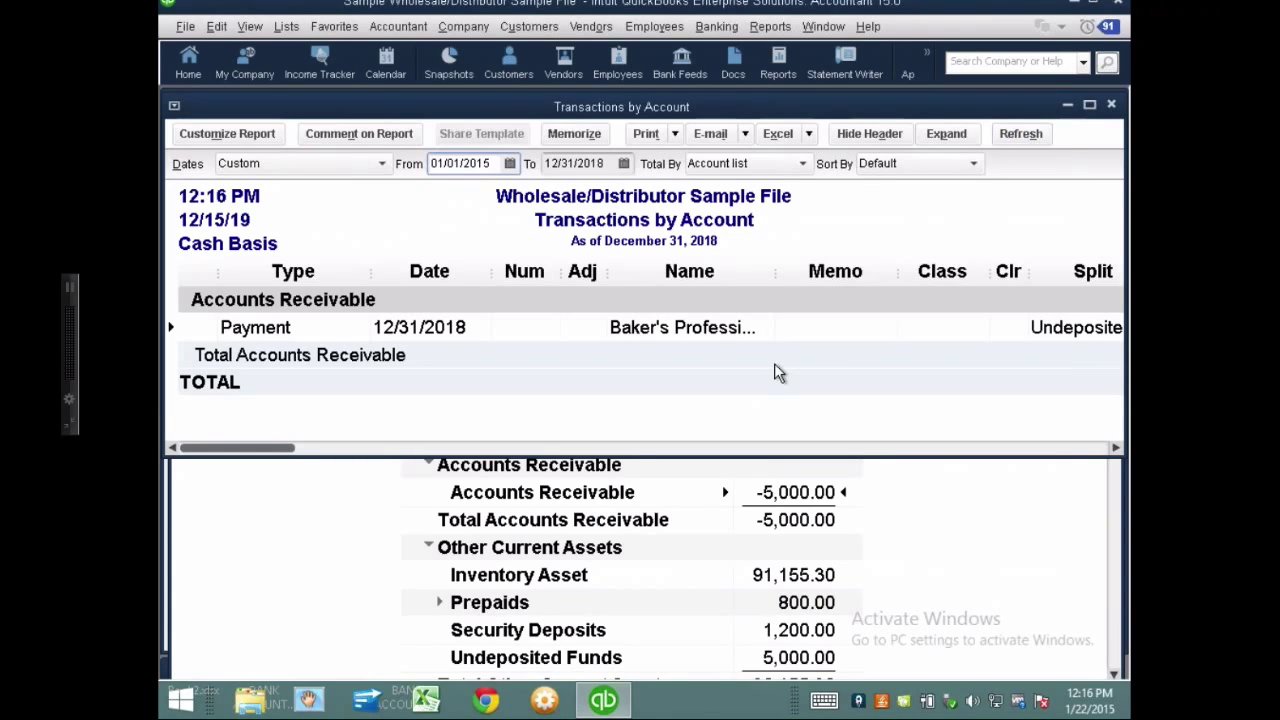
{"action": "left_click", "coordinate": [177, 106]}
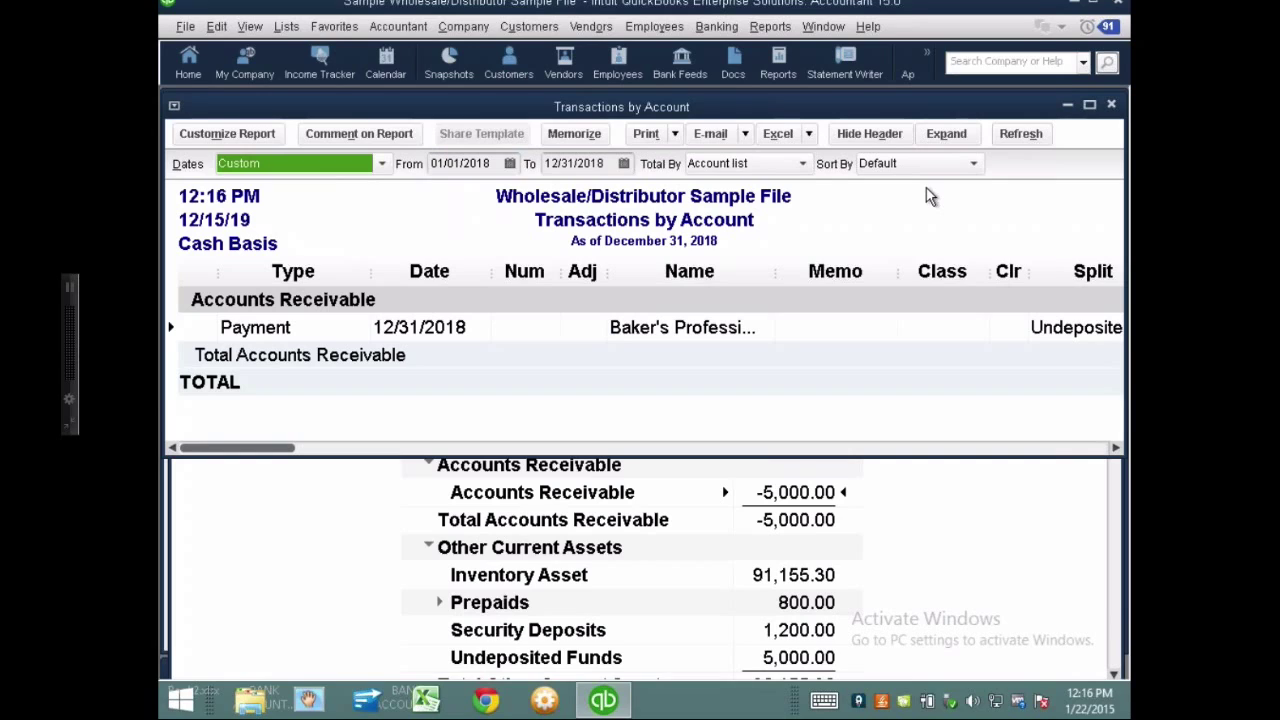
- Reduce the font size of the Transactions by Account report and narrow its Date and Memo columns
{"action": "double_click", "coordinate": [720, 200]}
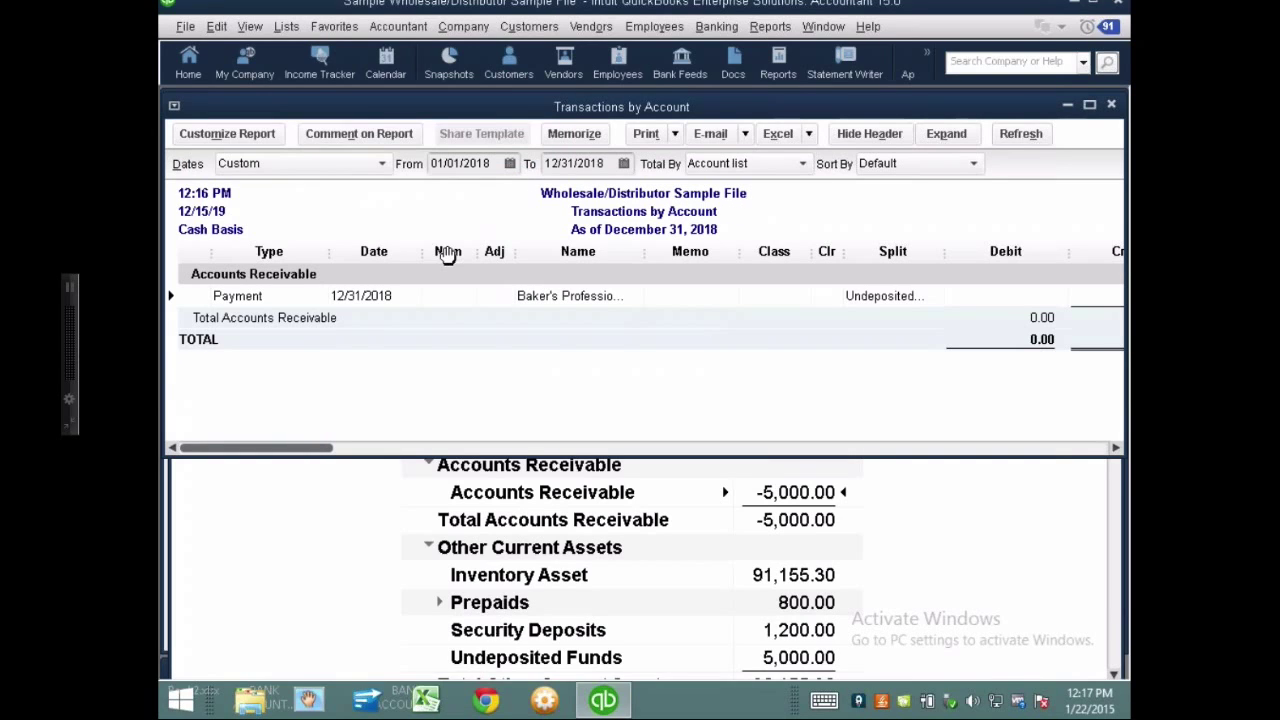
{"action": "left_click_drag", "start_coordinate": [419, 259], "coordinate": [391, 264]}
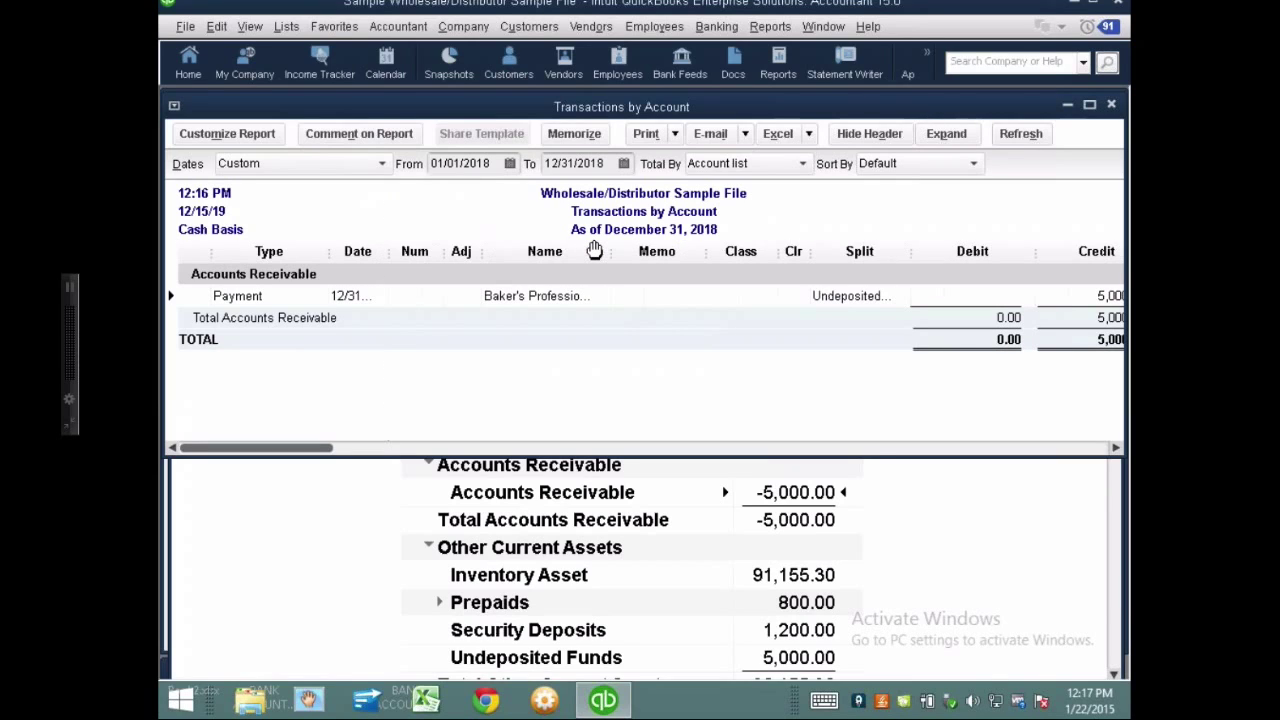
{"action": "left_click_drag", "start_coordinate": [595, 250], "coordinate": [579, 254]}
{"action": "mouse_move", "coordinate": [579, 254]}
{"action": "left_mouse_down"}
{"action": "mouse_move", "coordinate": [728, 248]}
{"action": "mouse_move", "coordinate": [630, 255]}
{"action": "left_mouse_up"}
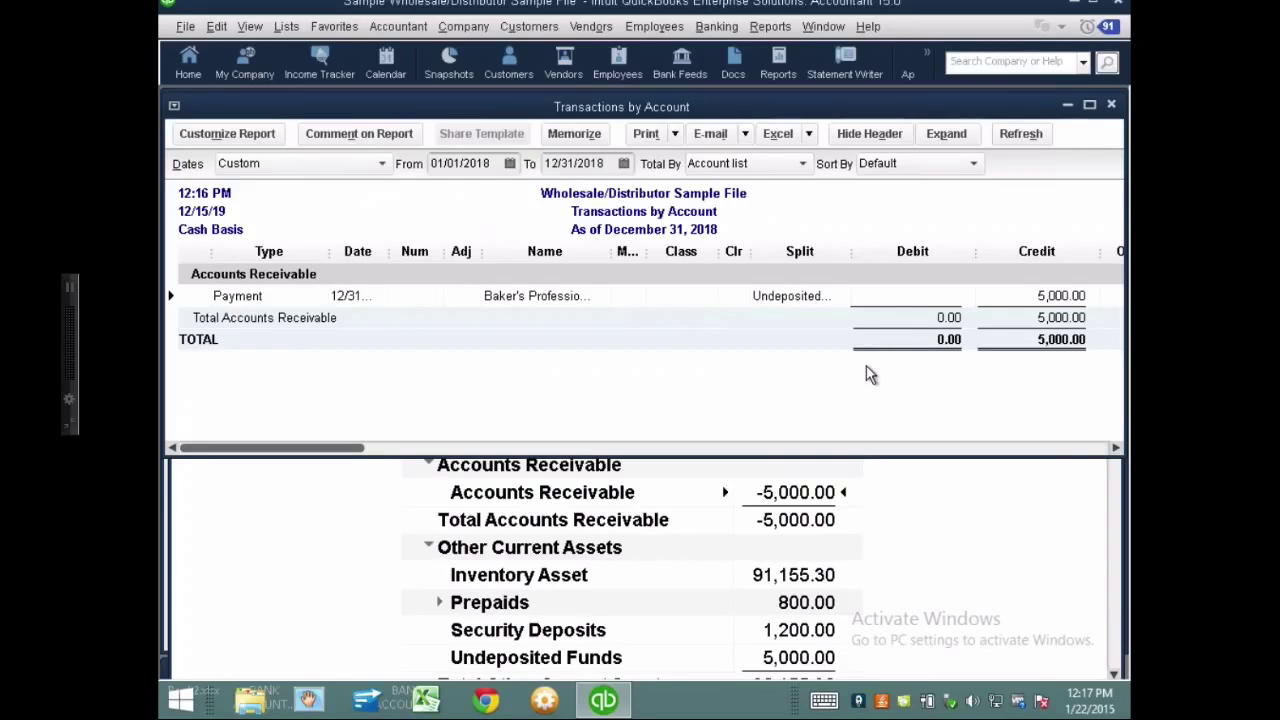
- Apply the 12/31/2018 payment to the 12/07/2019 invoice and save the change in the closed period
{"action": "double_click", "coordinate": [255, 296]}
{"action": "double_click", "coordinate": [255, 295]}
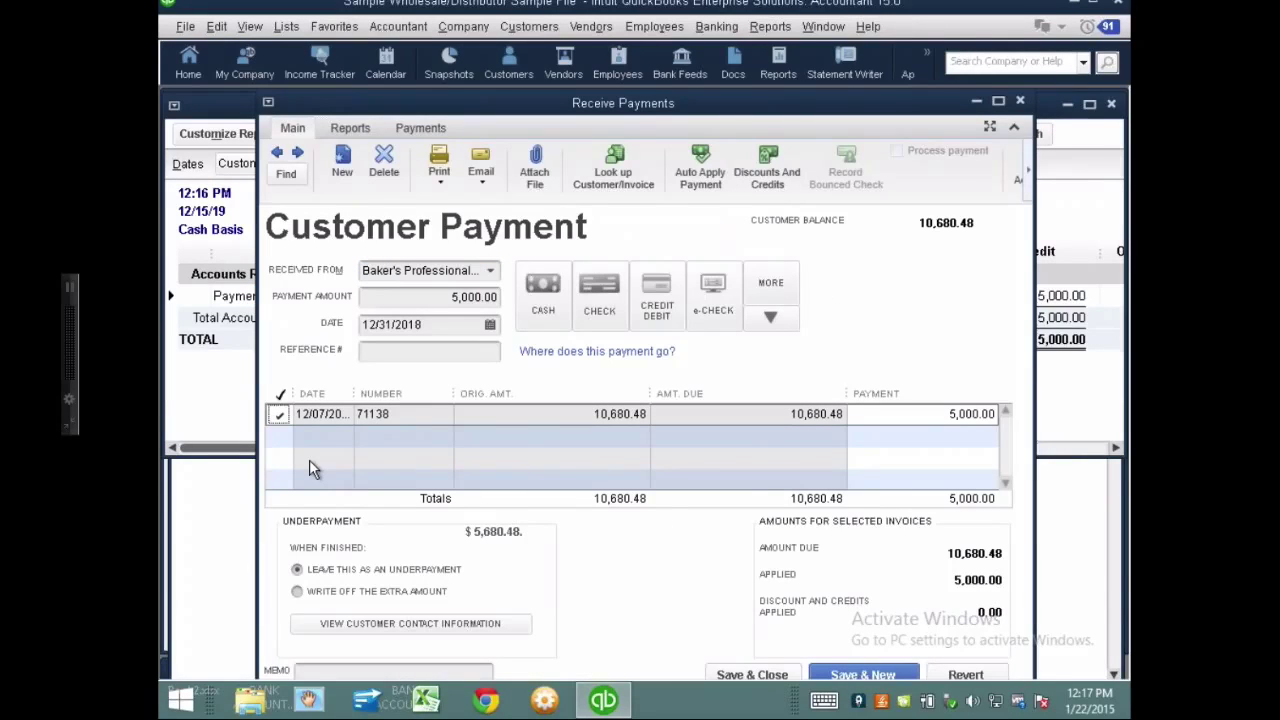
{"action": "left_click", "coordinate": [1020, 103]}
{"action": "left_click", "coordinate": [560, 223]}
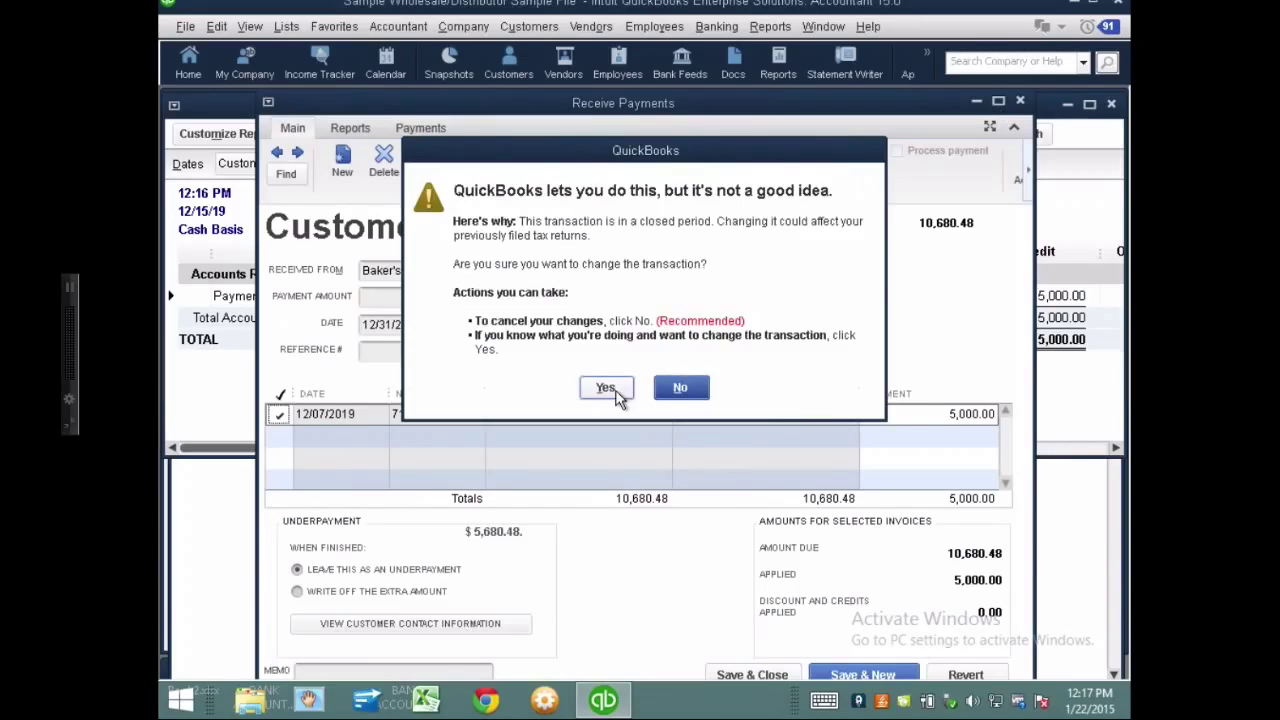
{"action": "left_click", "coordinate": [617, 397]}
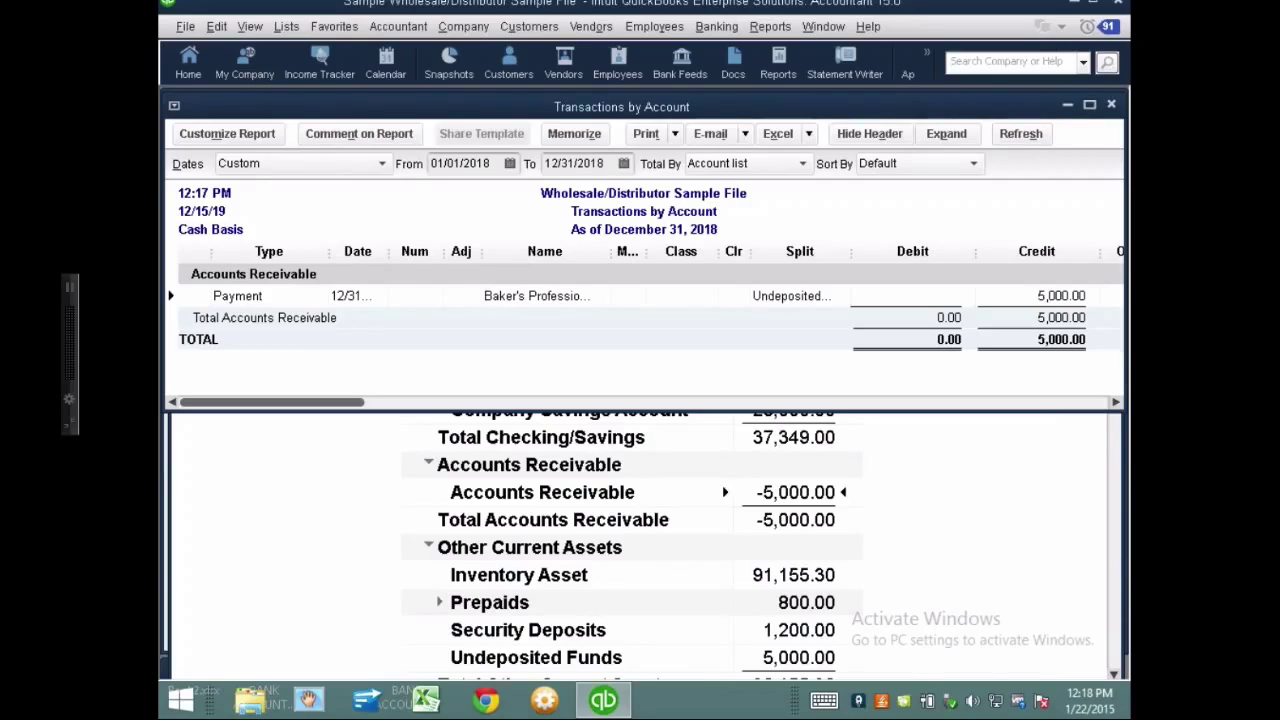
- Start a new invoice dated 12/31/2018 for the first customer in the list and answer the billable time and costs question
{"action": "left_click_drag", "start_coordinate": [168, 148], "coordinate": [175, 113]}
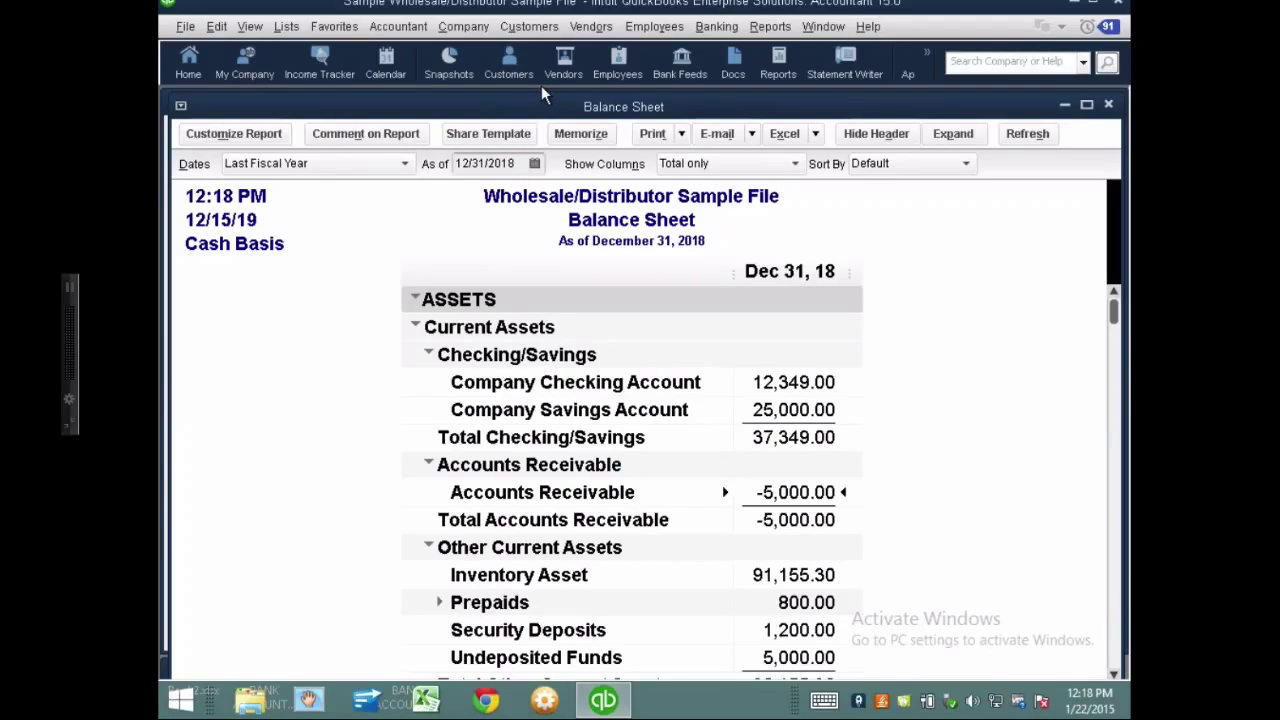
{"action": "left_click", "coordinate": [532, 25]}
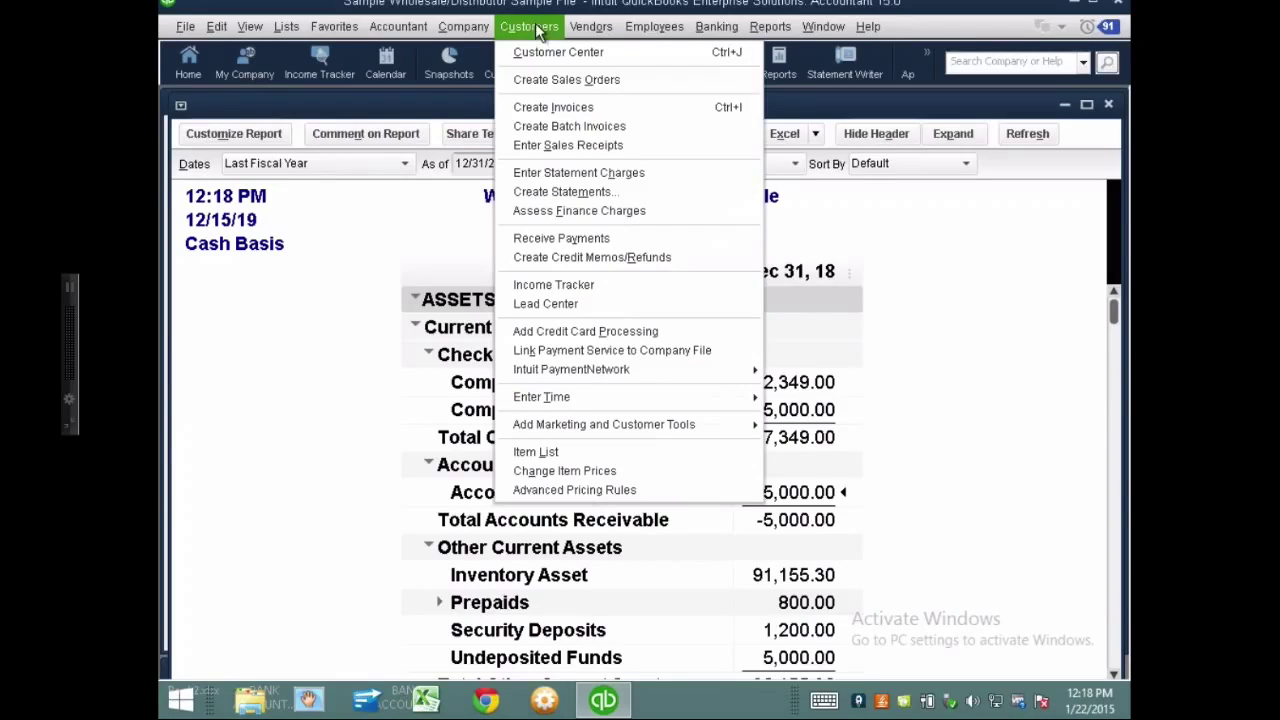
{"action": "left_click", "coordinate": [535, 108]}
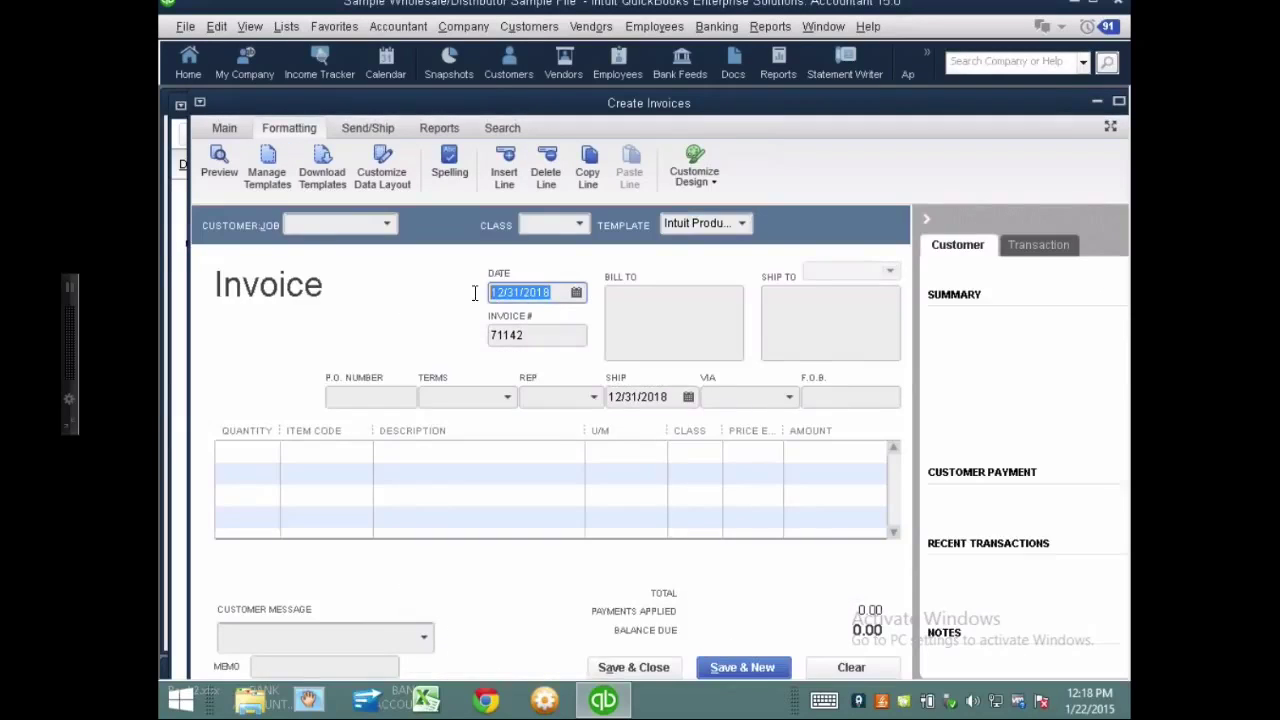
{"action": "left_click", "coordinate": [386, 226]}
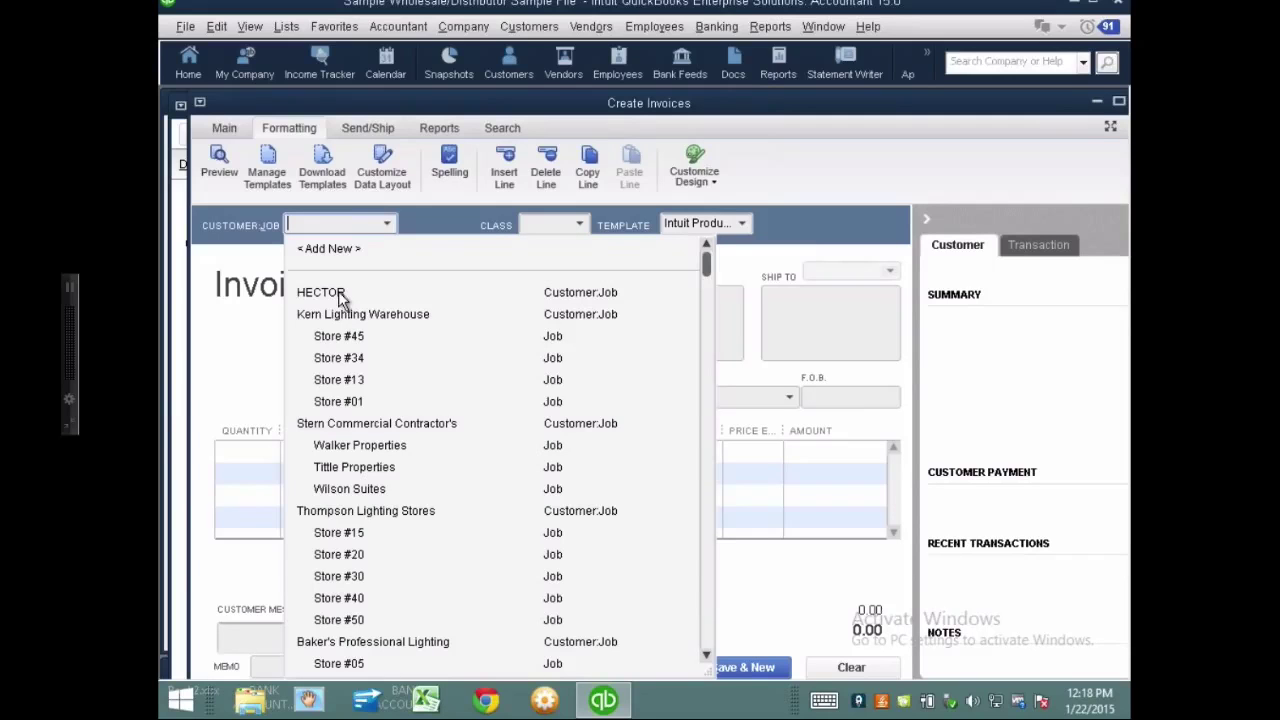
{"action": "left_click", "coordinate": [340, 295]}
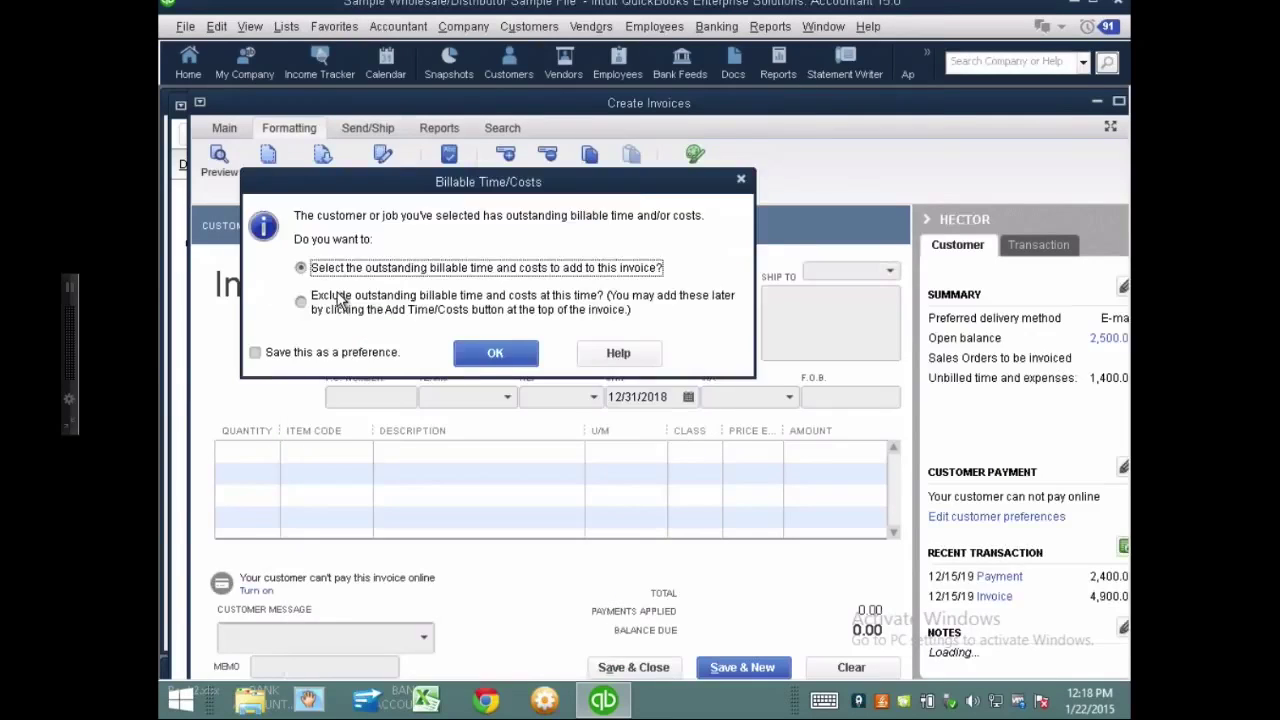
{"action": "left_click", "coordinate": [491, 351]}
- Add a Custom Work line priced at 12,000 to the invoice and turn off the price level message for the future
{"action": "left_click", "coordinate": [320, 450]}
{"action": "left_click", "coordinate": [362, 76]}
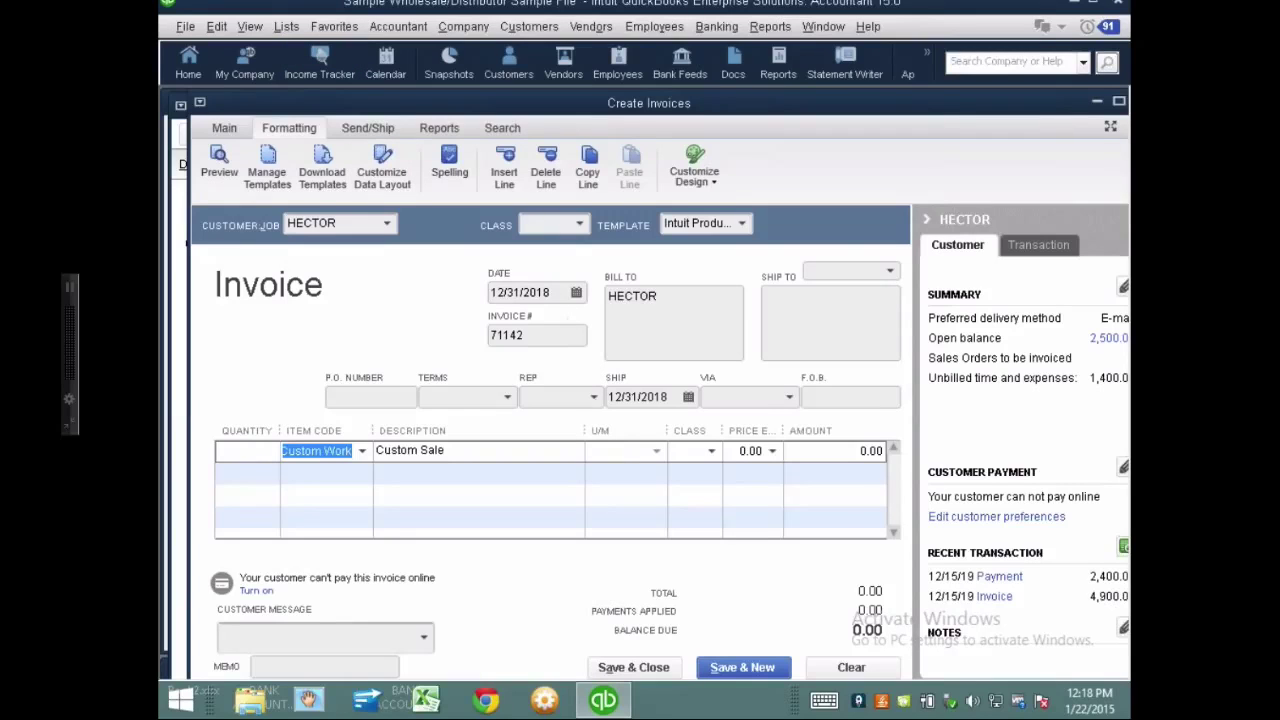
{"action": "left_click", "coordinate": [757, 455]}
{"action": "type", "text": "12000"}
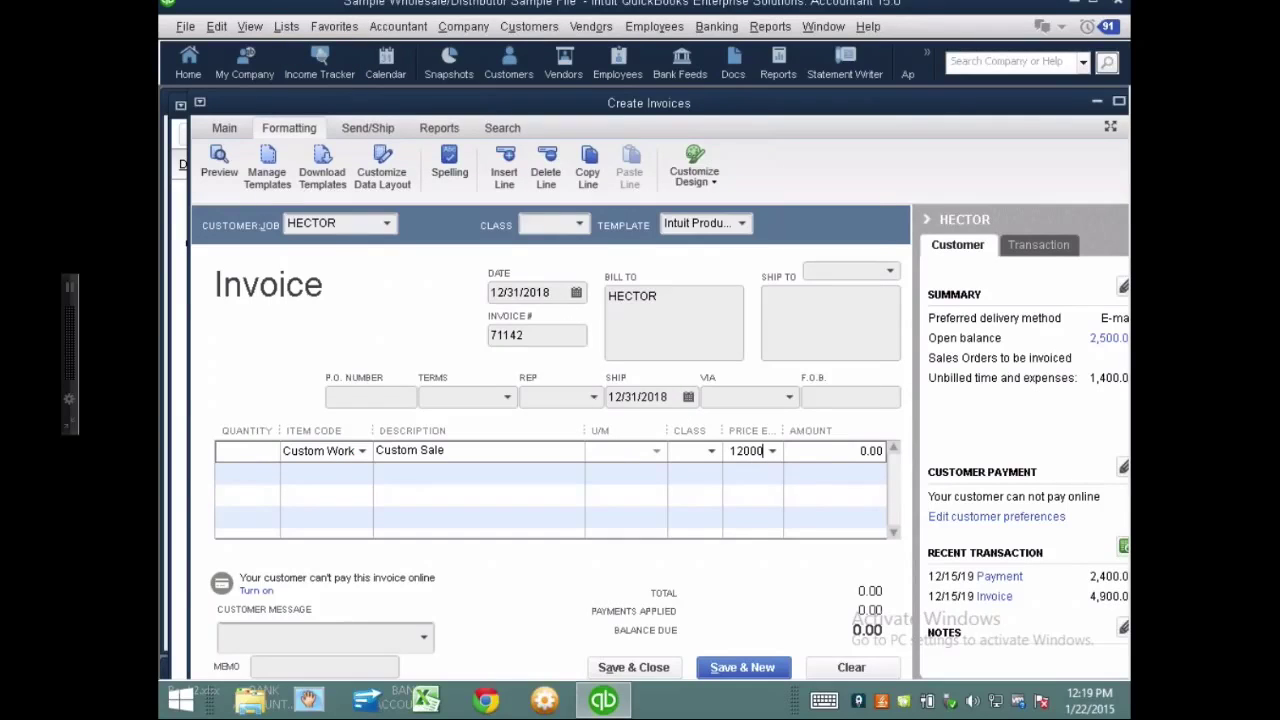
{"action": "left_click", "coordinate": [815, 453]}
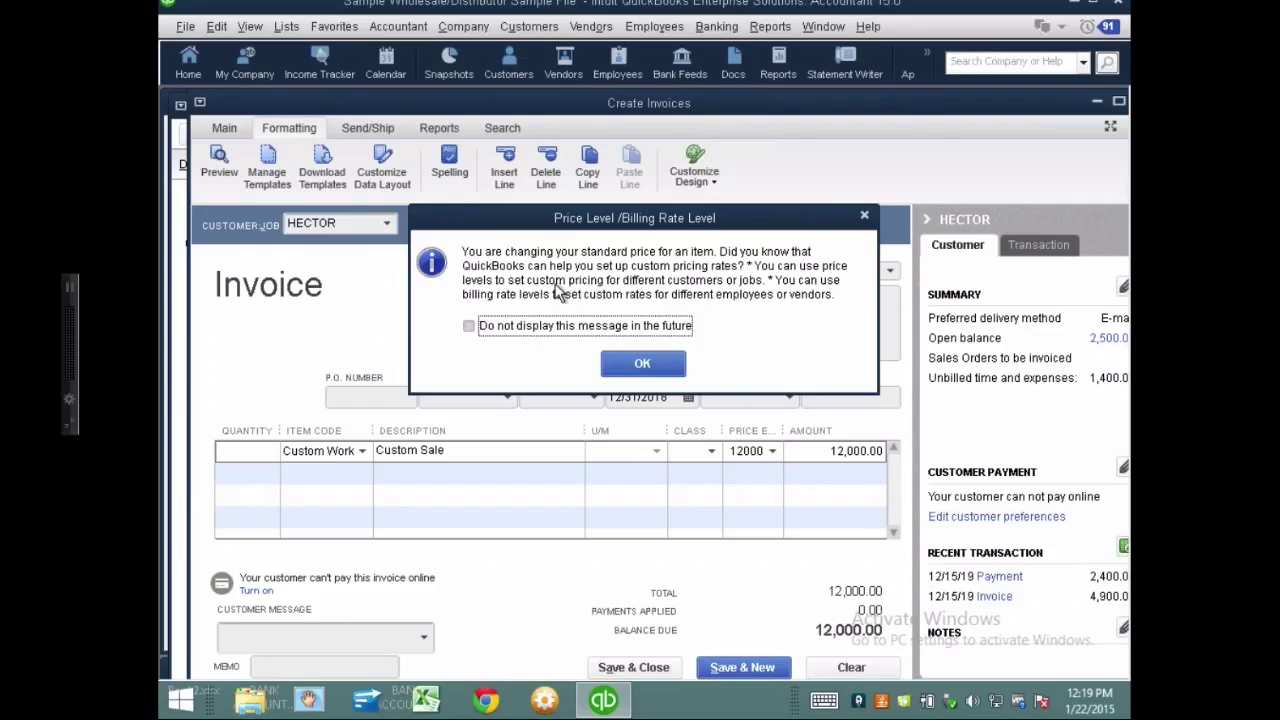
{"action": "left_click", "coordinate": [572, 325]}
{"action": "left_click", "coordinate": [652, 362]}
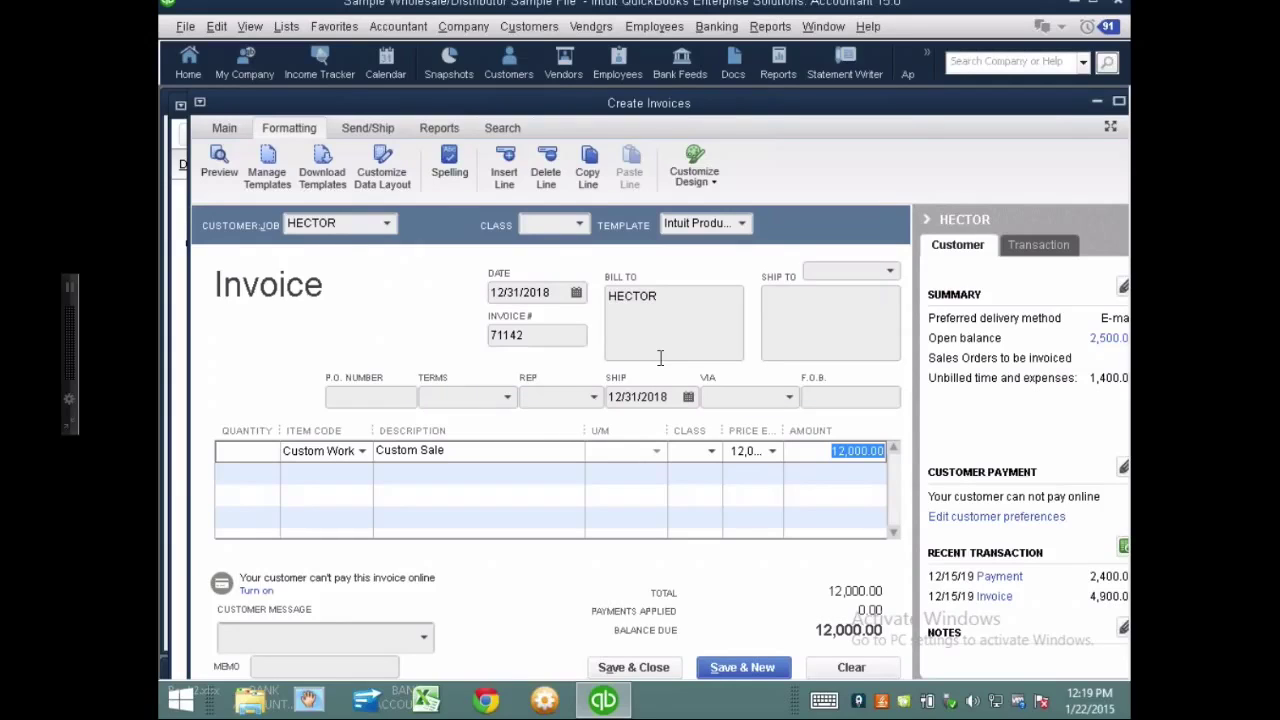
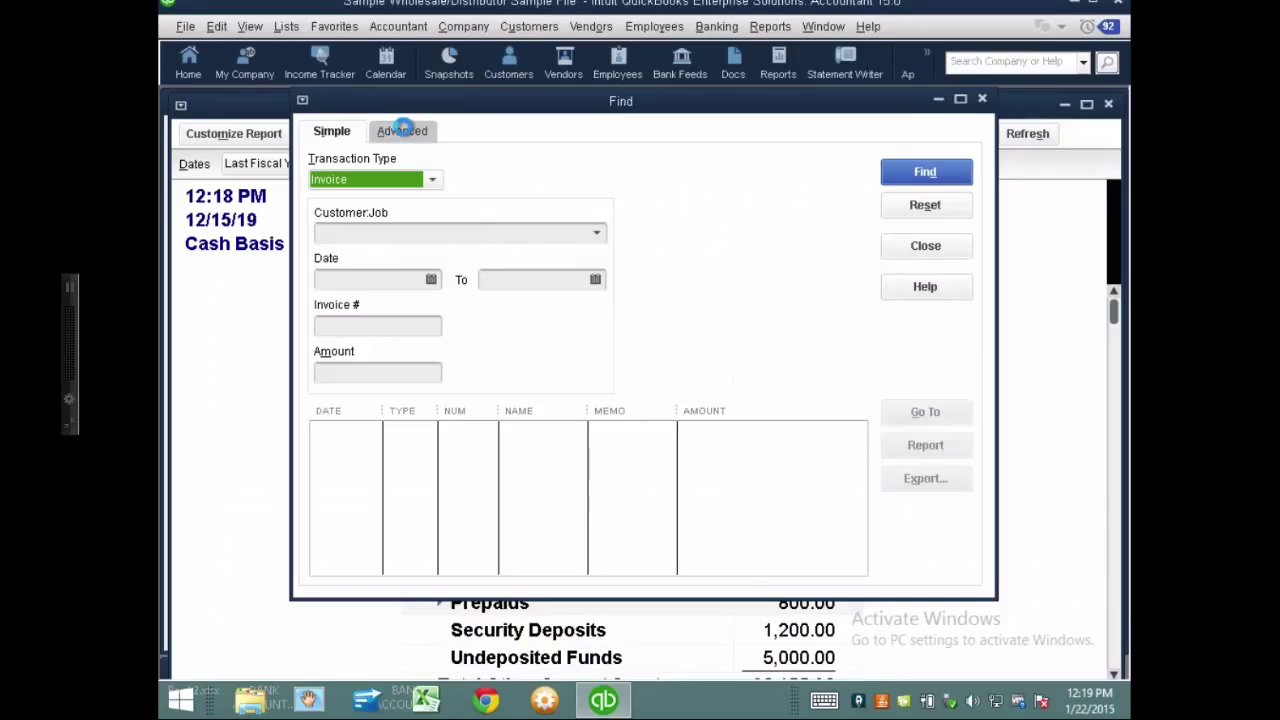
- Find the invoice by its amount of 12,000.00 and open it
{"action": "left_click", "coordinate": [377, 372]}
{"action": "type", "text": "12,000.00"}
{"action": "key", "text": "Return"}
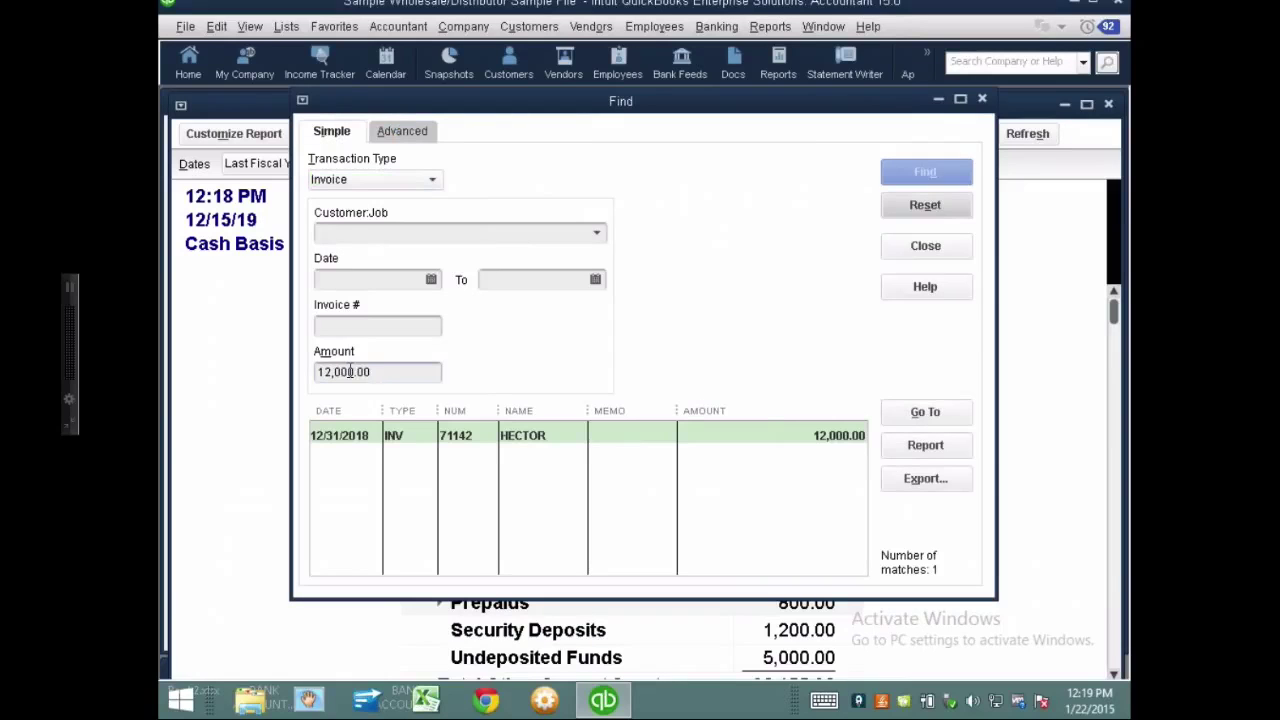
{"action": "double_click", "coordinate": [412, 437]}
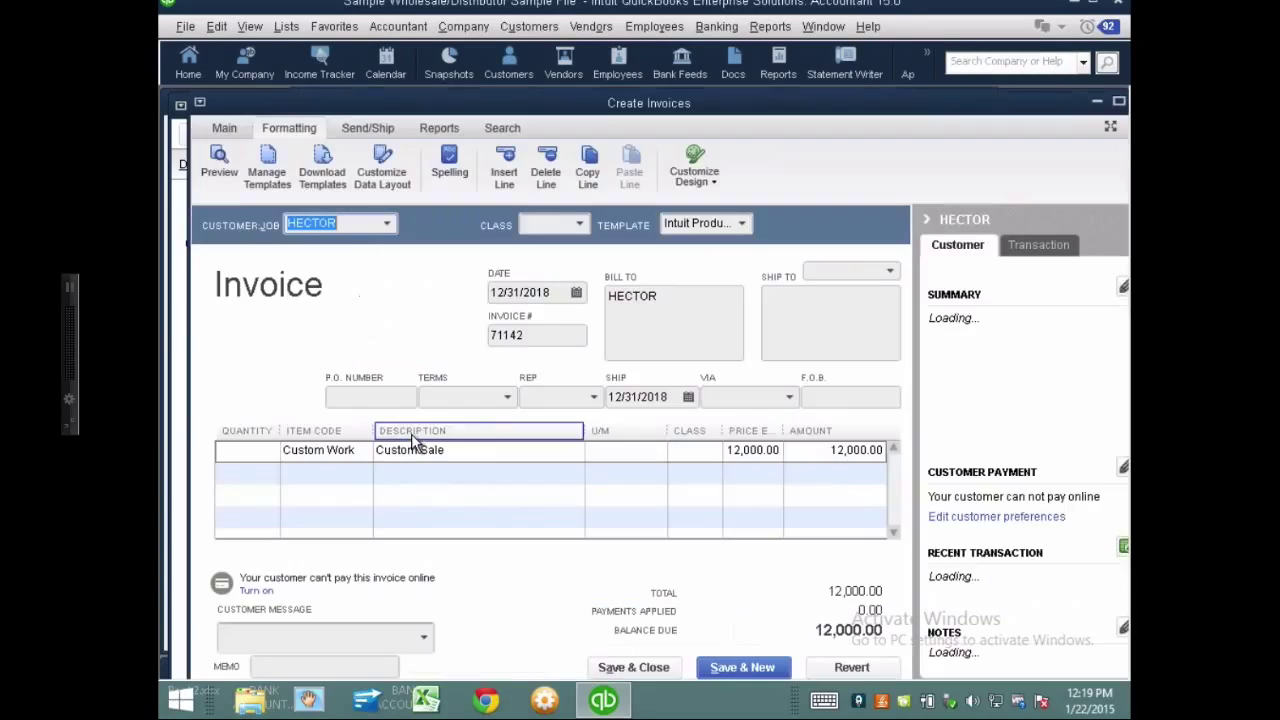
- Replace the invoice's Custom Work item with the ceiling fixture inventory part 2014-01-02
{"action": "left_click", "coordinate": [354, 451]}
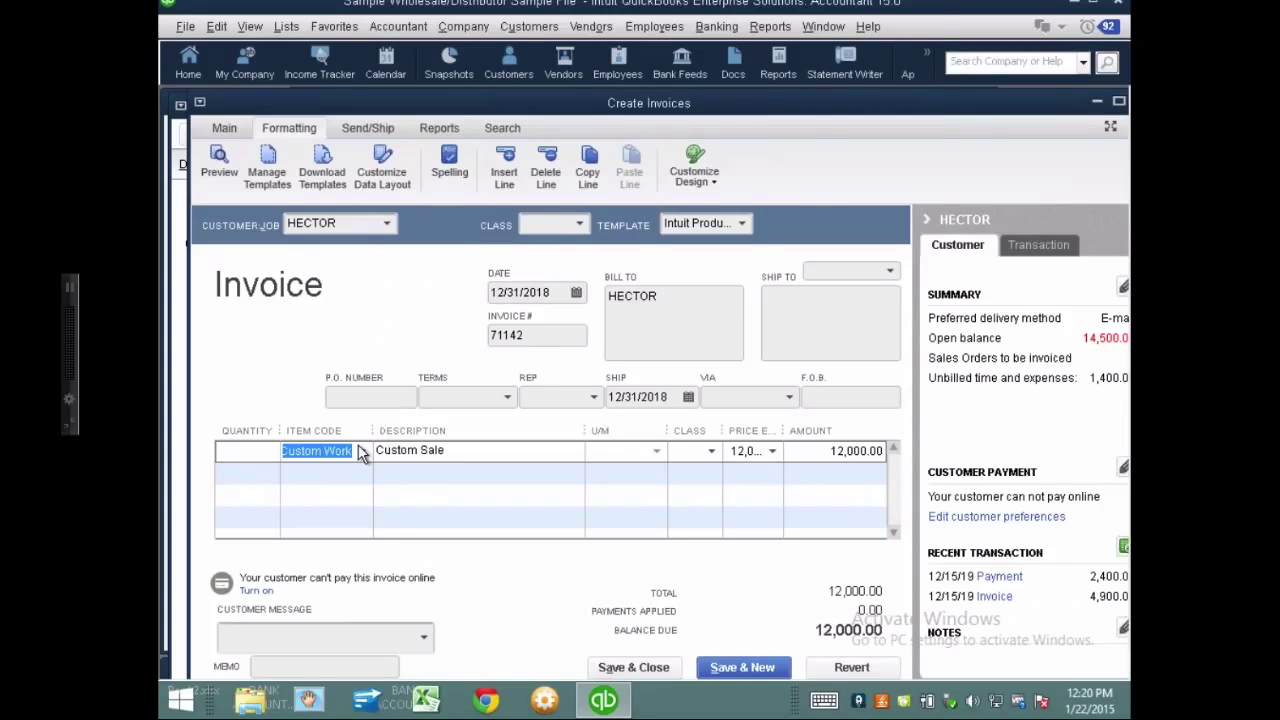
{"action": "left_click", "coordinate": [361, 451]}
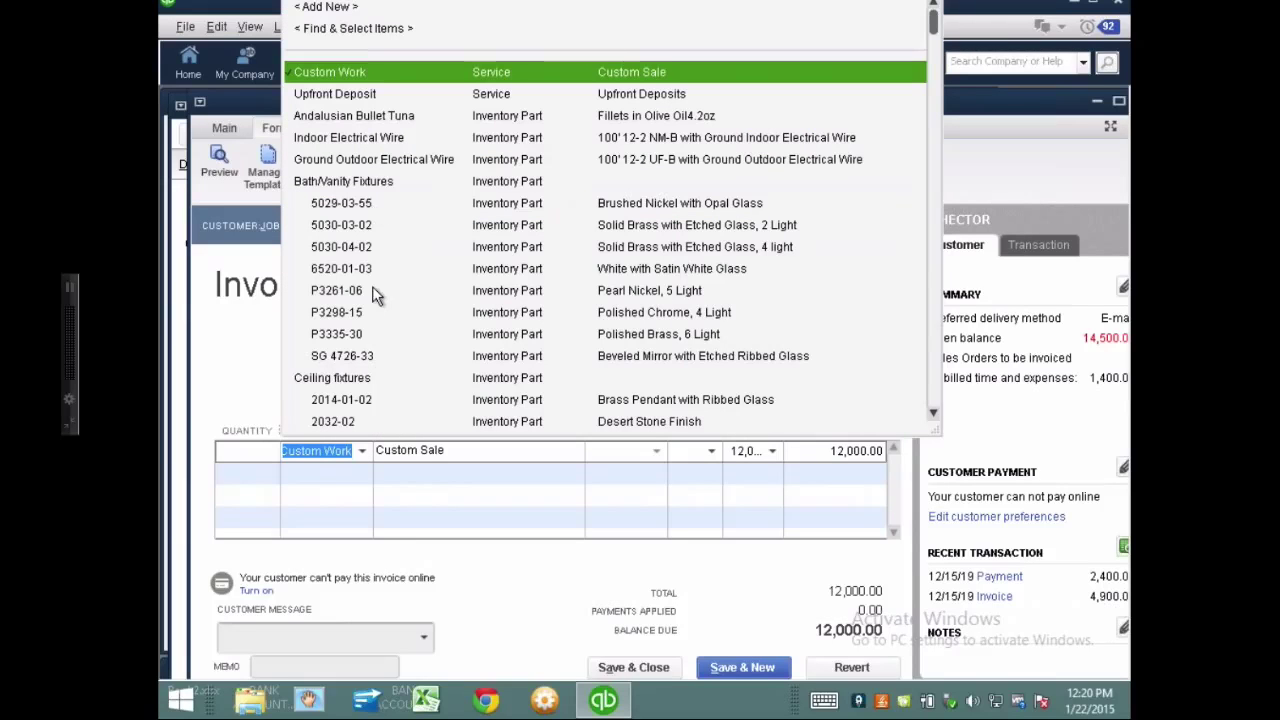
{"action": "scroll", "coordinate": [372, 286], "scroll_direction": "down", "scroll_amount": 1}
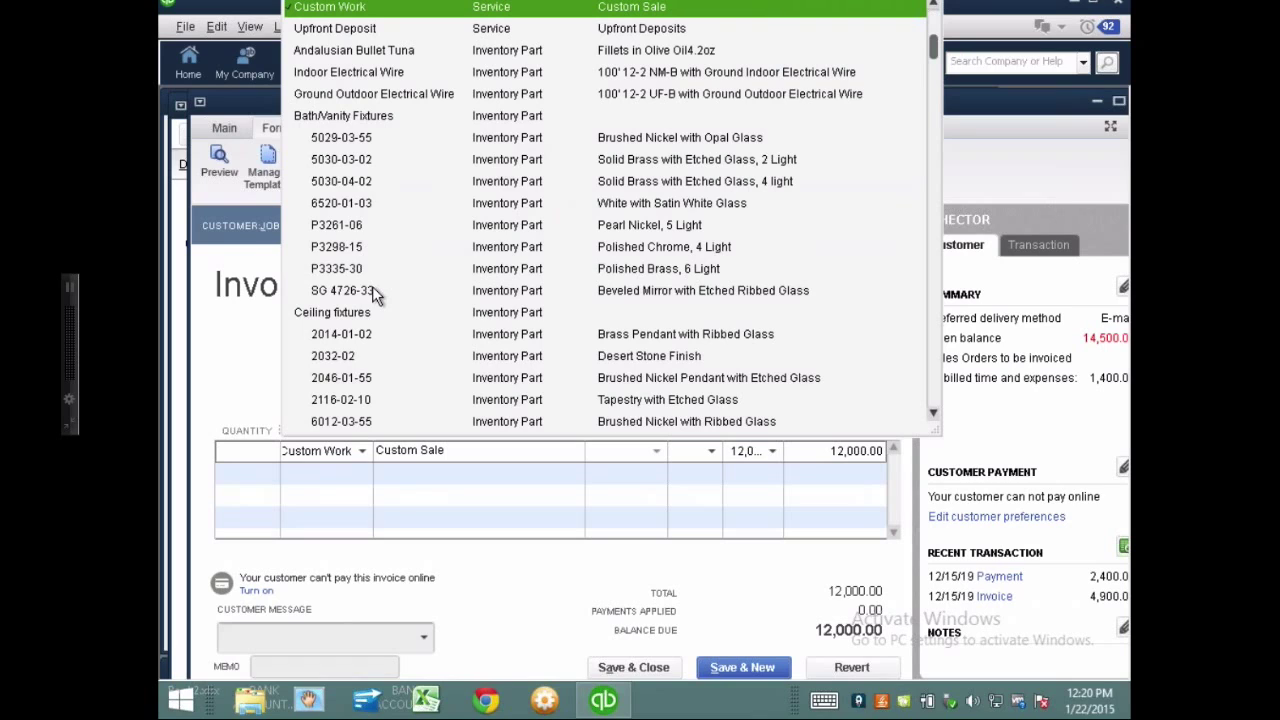
{"action": "left_click", "coordinate": [341, 334]}
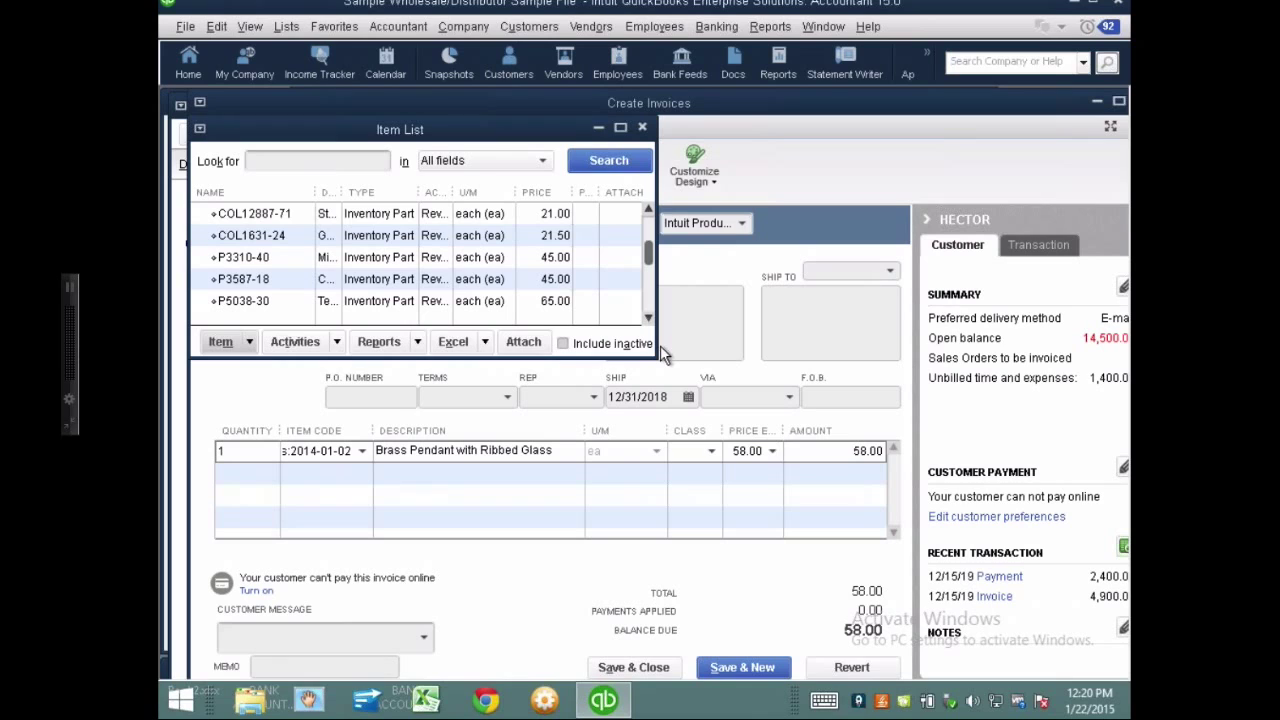
{"action": "left_click_drag", "start_coordinate": [658, 352], "coordinate": [1046, 516]}
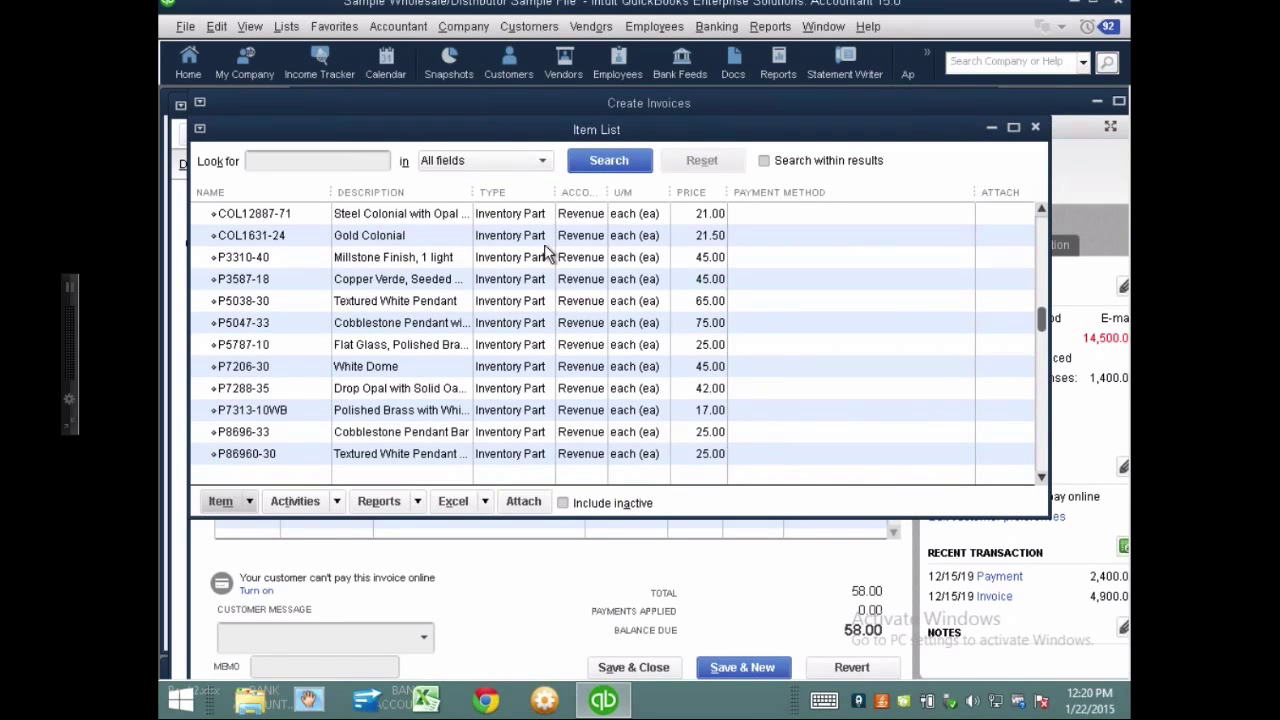
{"action": "right_click", "coordinate": [768, 322]}
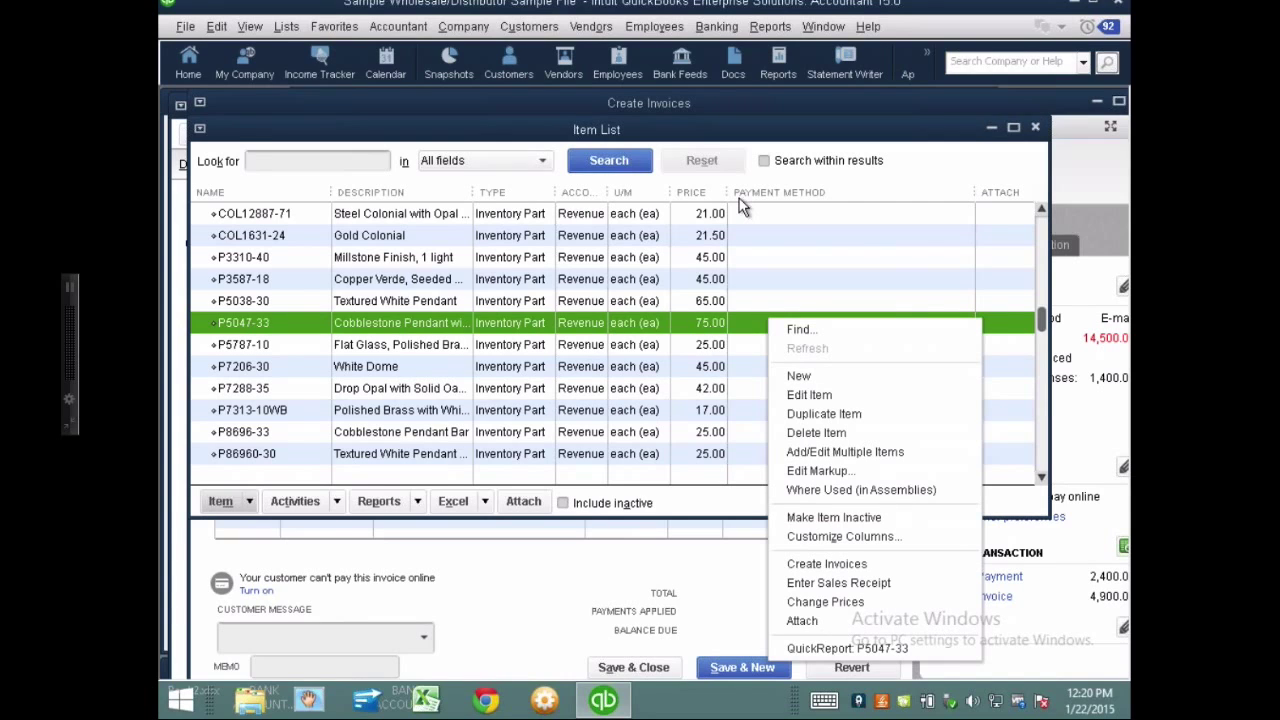
{"action": "key", "text": "Escape"}
{"action": "key", "text": "Escape"}
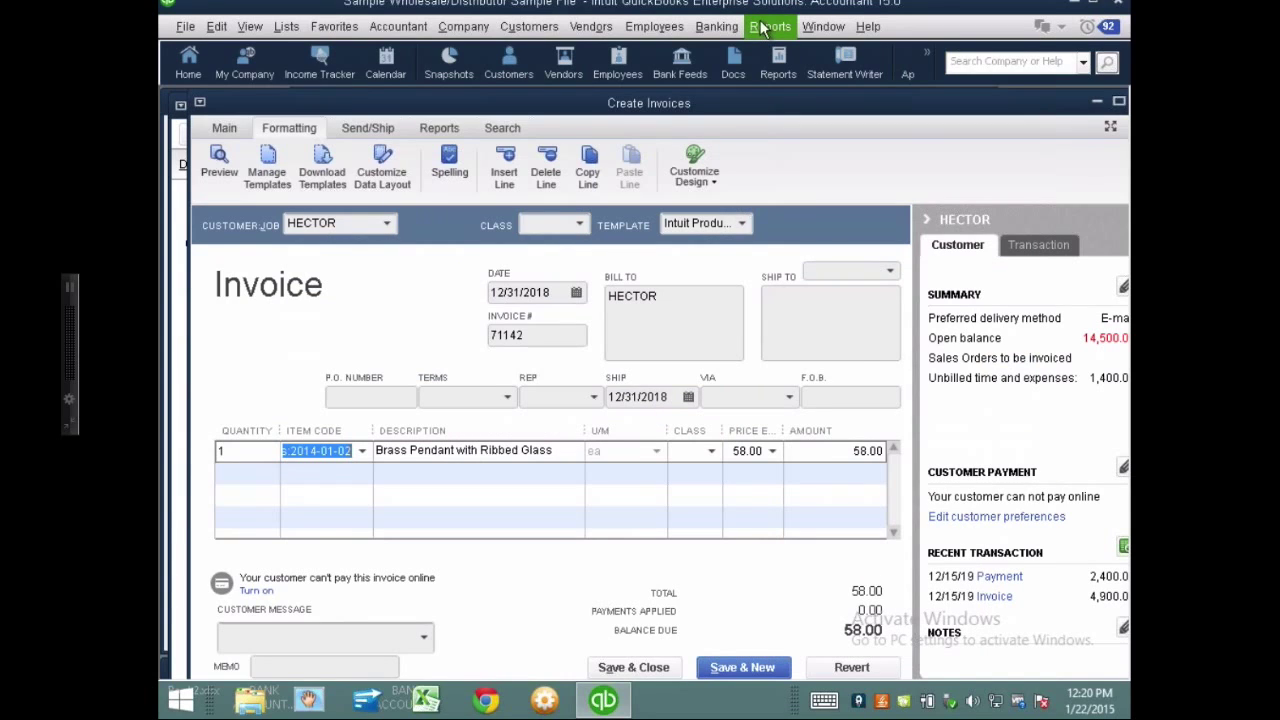
{"action": "left_click", "coordinate": [767, 27]}
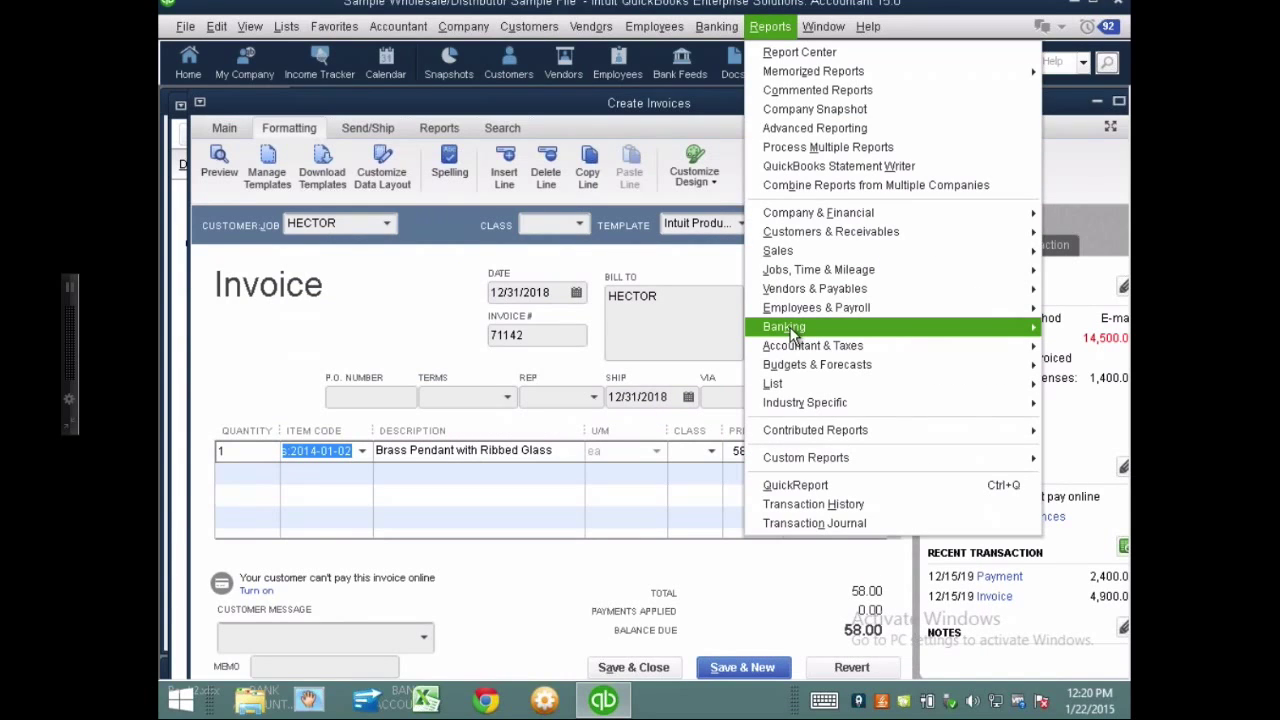
{"action": "mouse_move", "coordinate": [805, 308]}
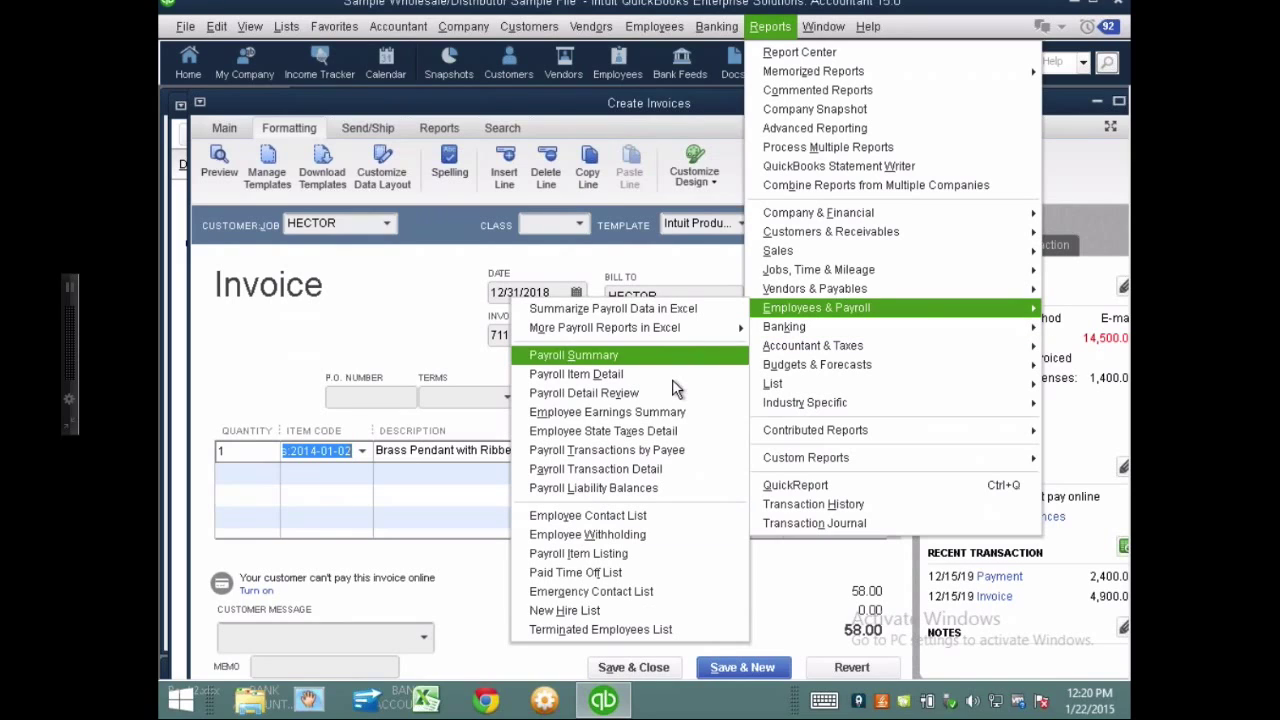
{"action": "left_click", "coordinate": [770, 27]}
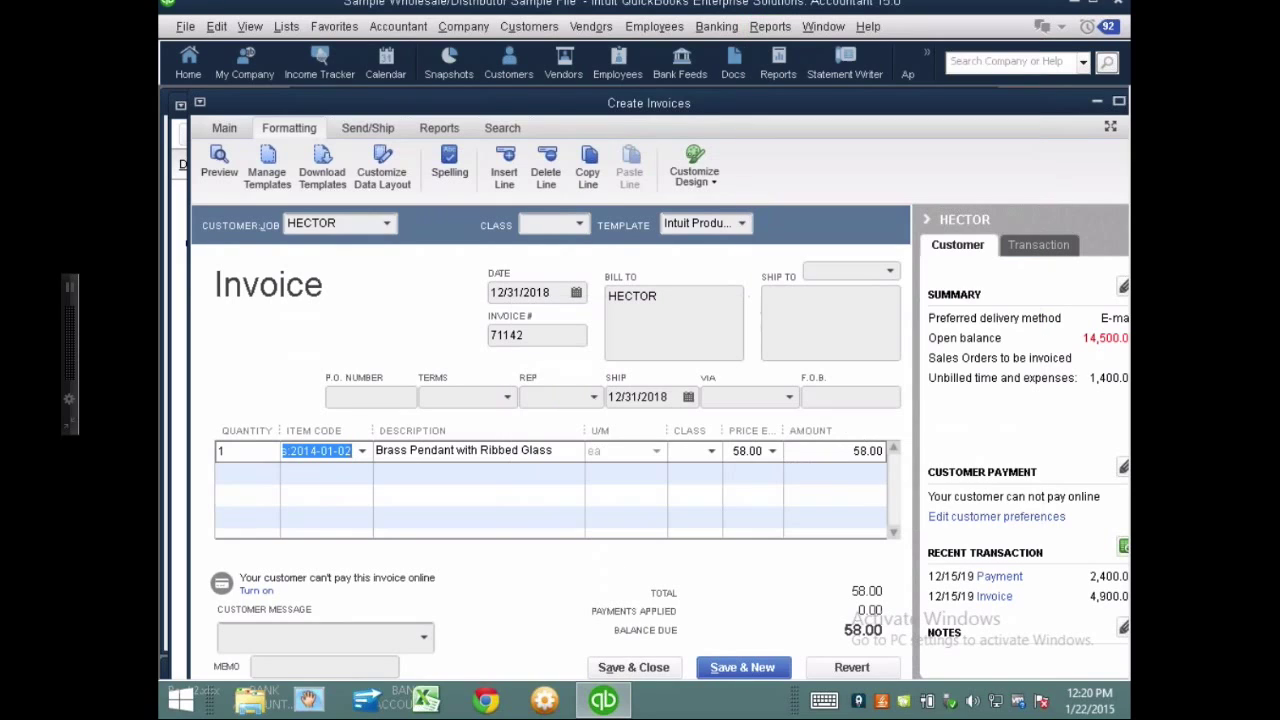
- Maximize the invoice, set the Brass Pendant line's amount to 12,000.00, and save the change in the closed period, returning to the Balance Sheet
{"action": "double_click", "coordinate": [617, 105]}
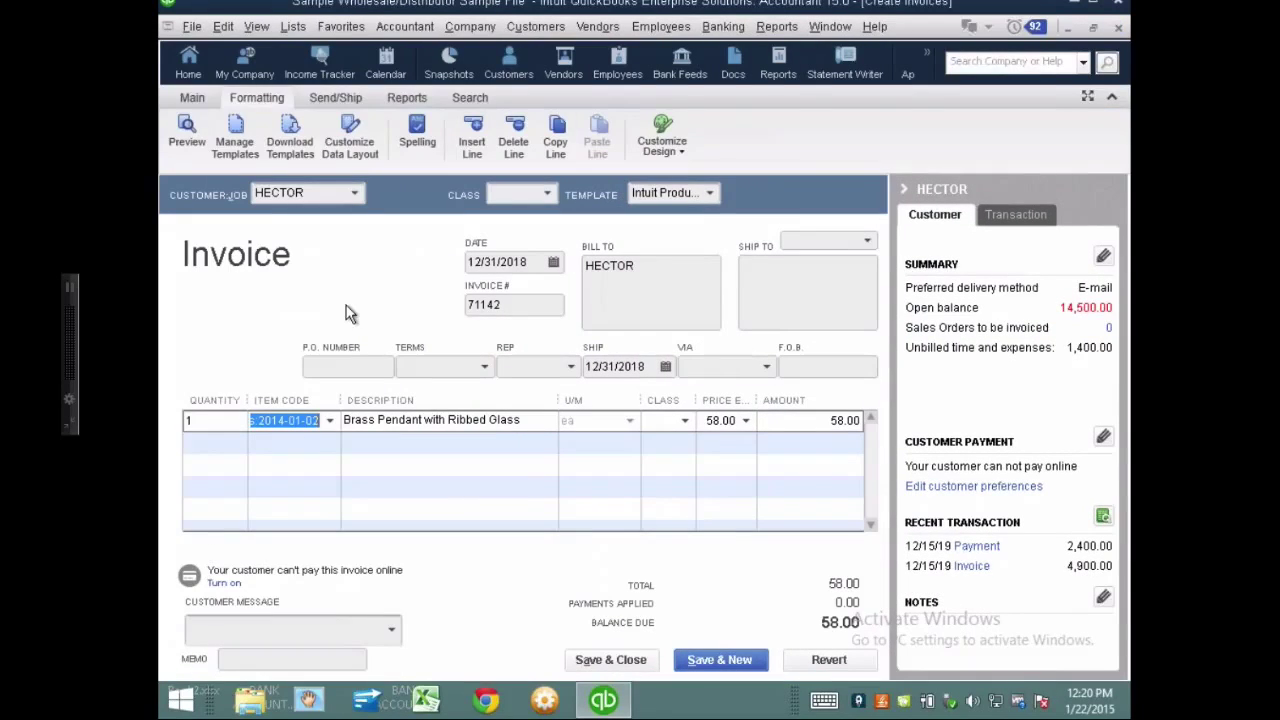
{"action": "key", "text": "Tab"}
{"action": "key", "text": "Tab"}
{"action": "key", "text": "Tab"}
{"action": "key", "text": "Tab"}
{"action": "key", "text": "Tab"}
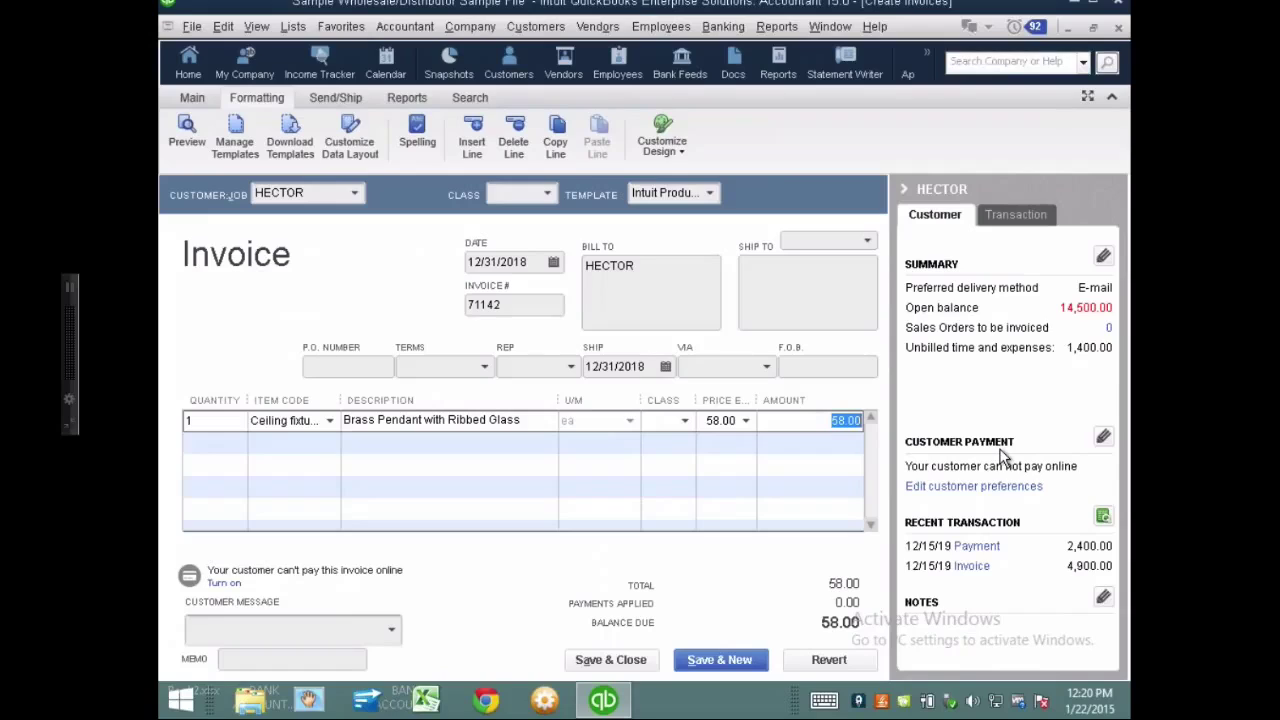
{"action": "left_click", "coordinate": [799, 401]}
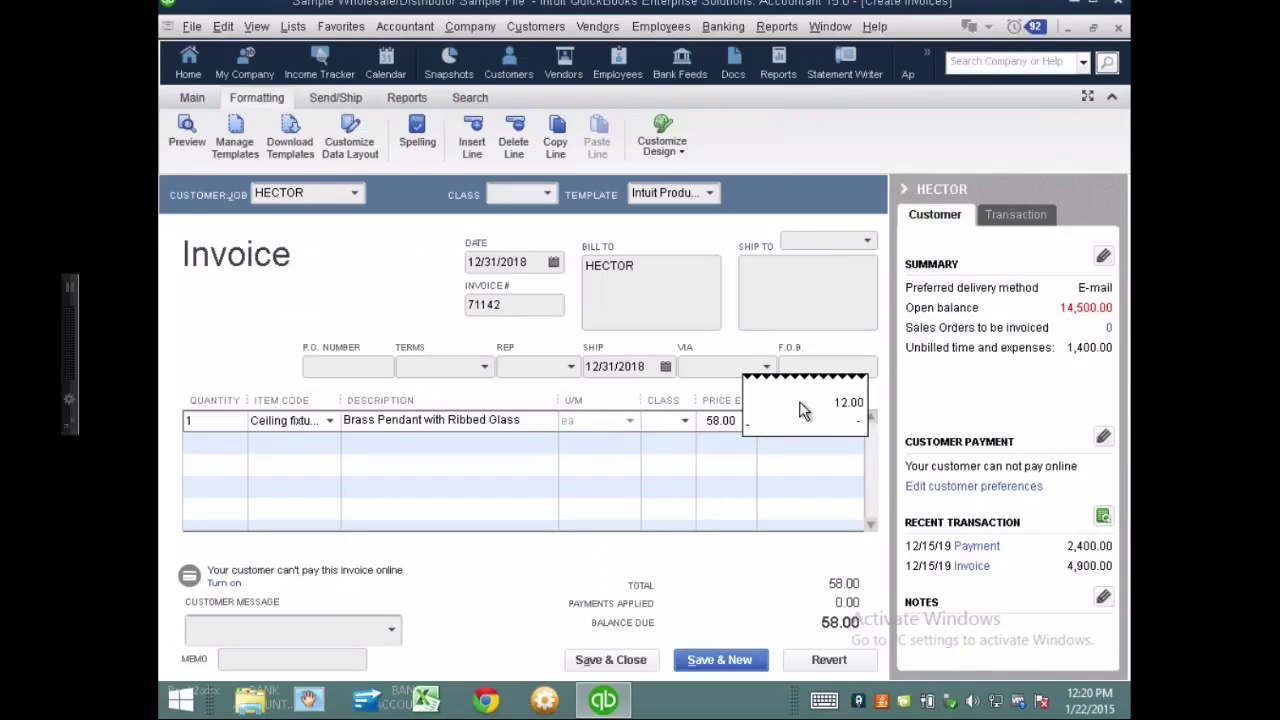
{"action": "type", "text": "120000"}
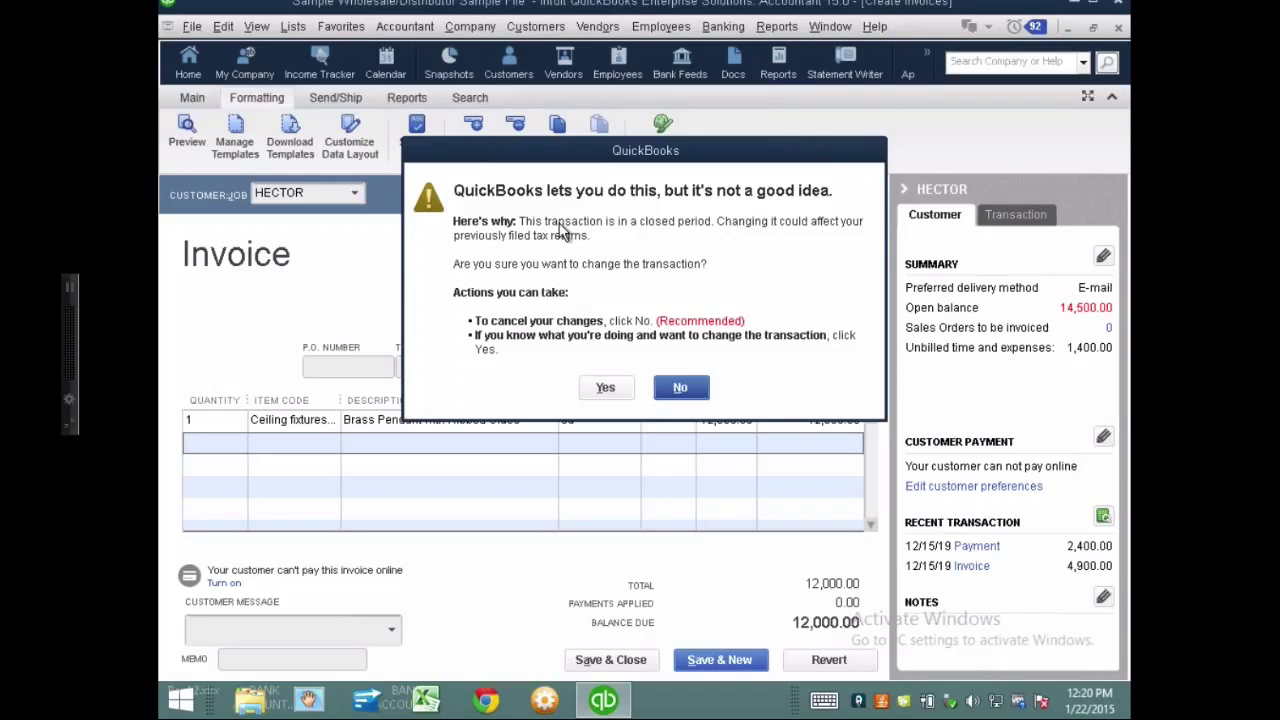
{"action": "left_click", "coordinate": [605, 387]}
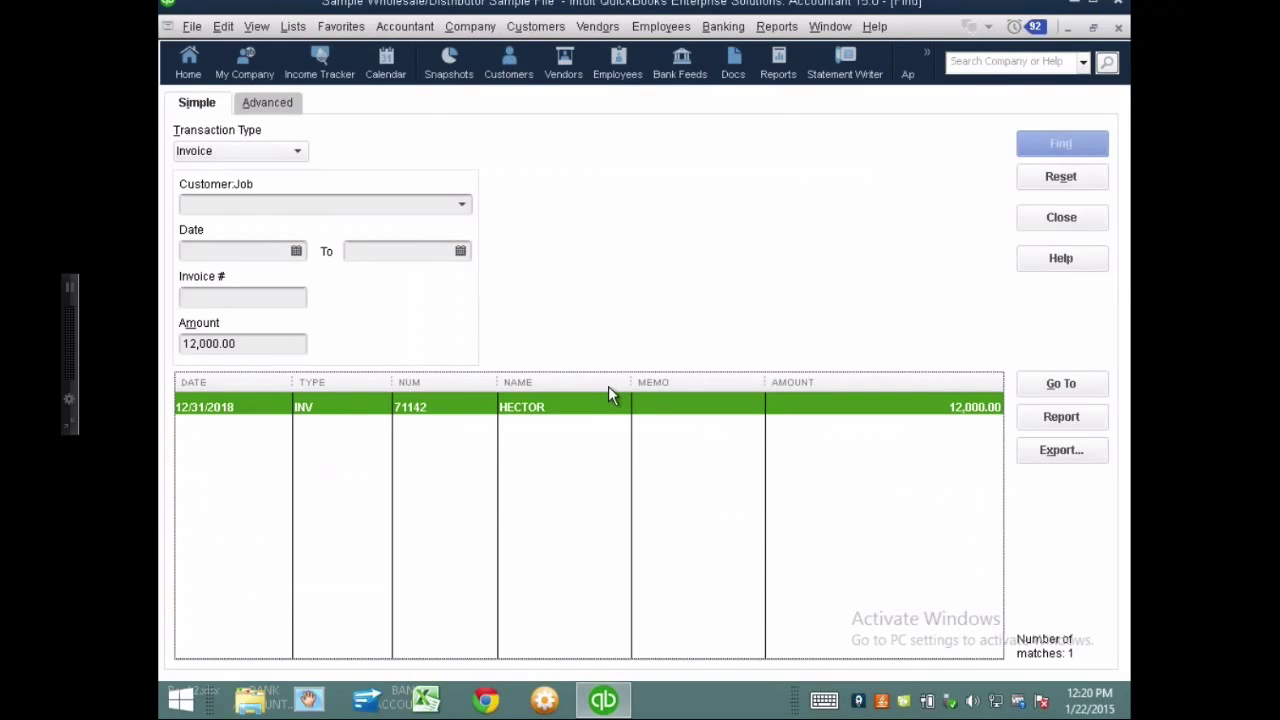
{"action": "key", "text": "Escape"}
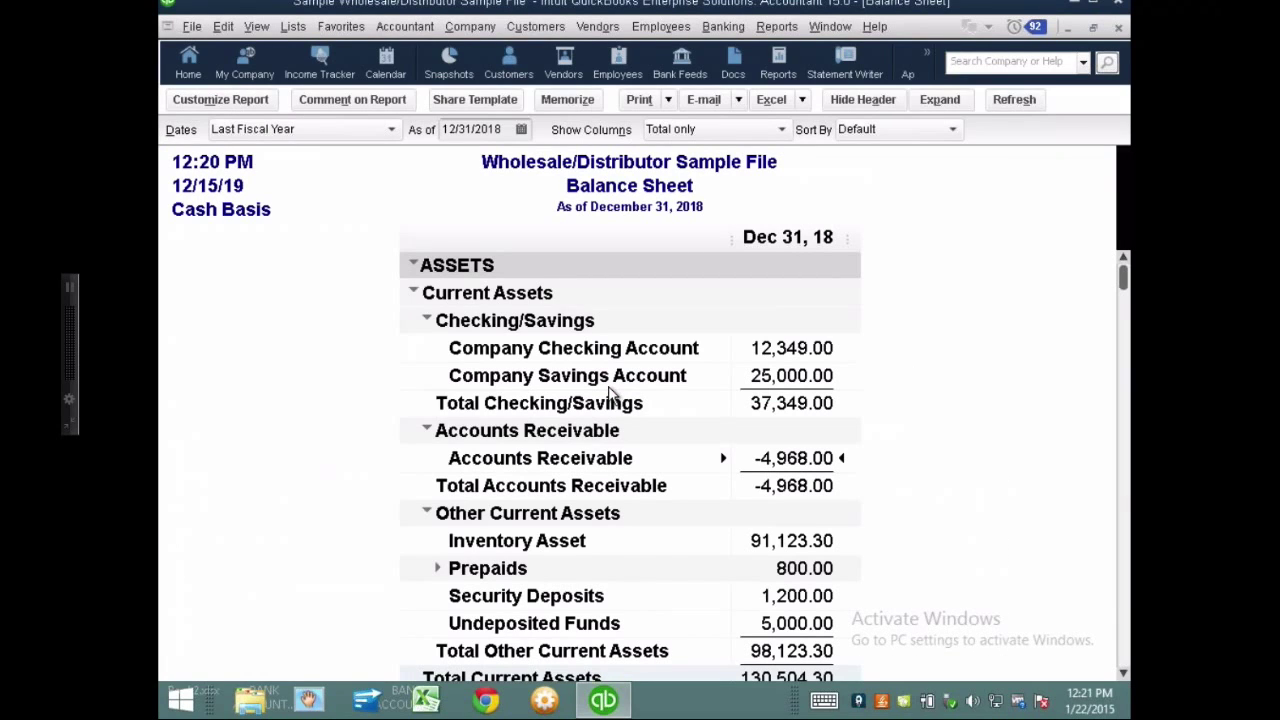
- Drill into the Accounts Receivable amount on the Balance Sheet and shrink the transaction report's related fonts and its Debit column
{"action": "double_click", "coordinate": [797, 457]}
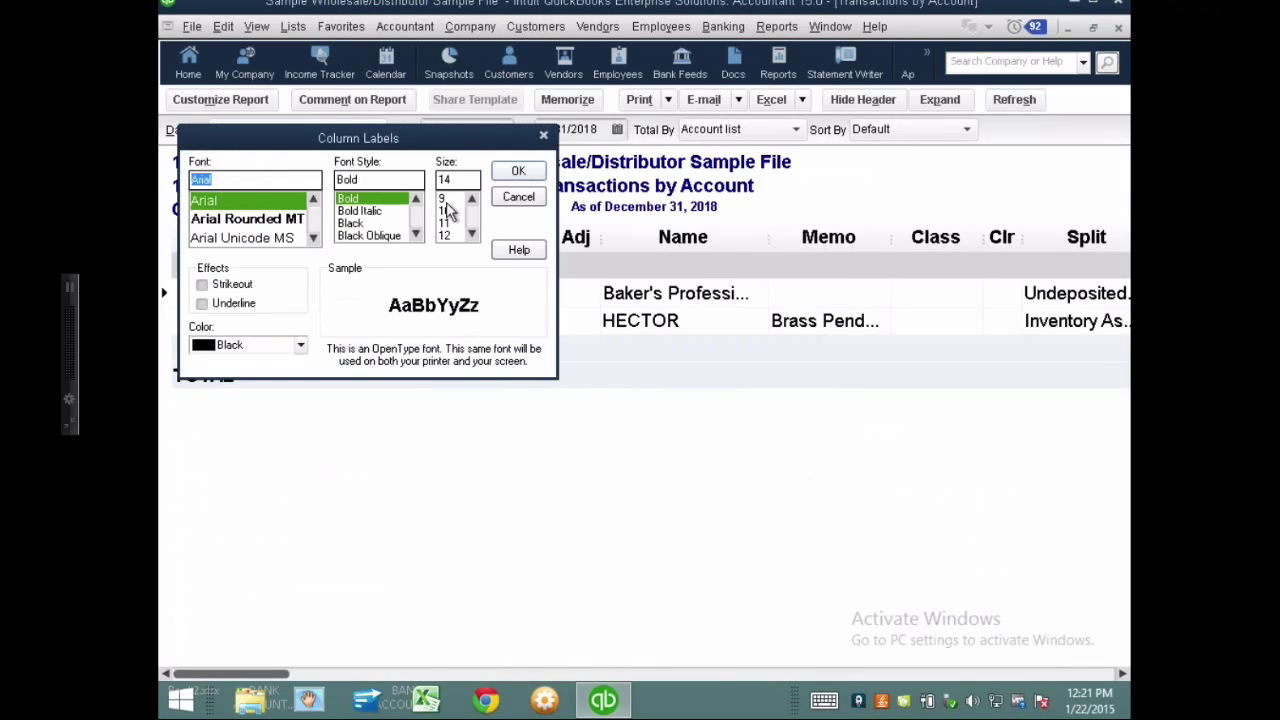
{"action": "key", "text": "Return"}
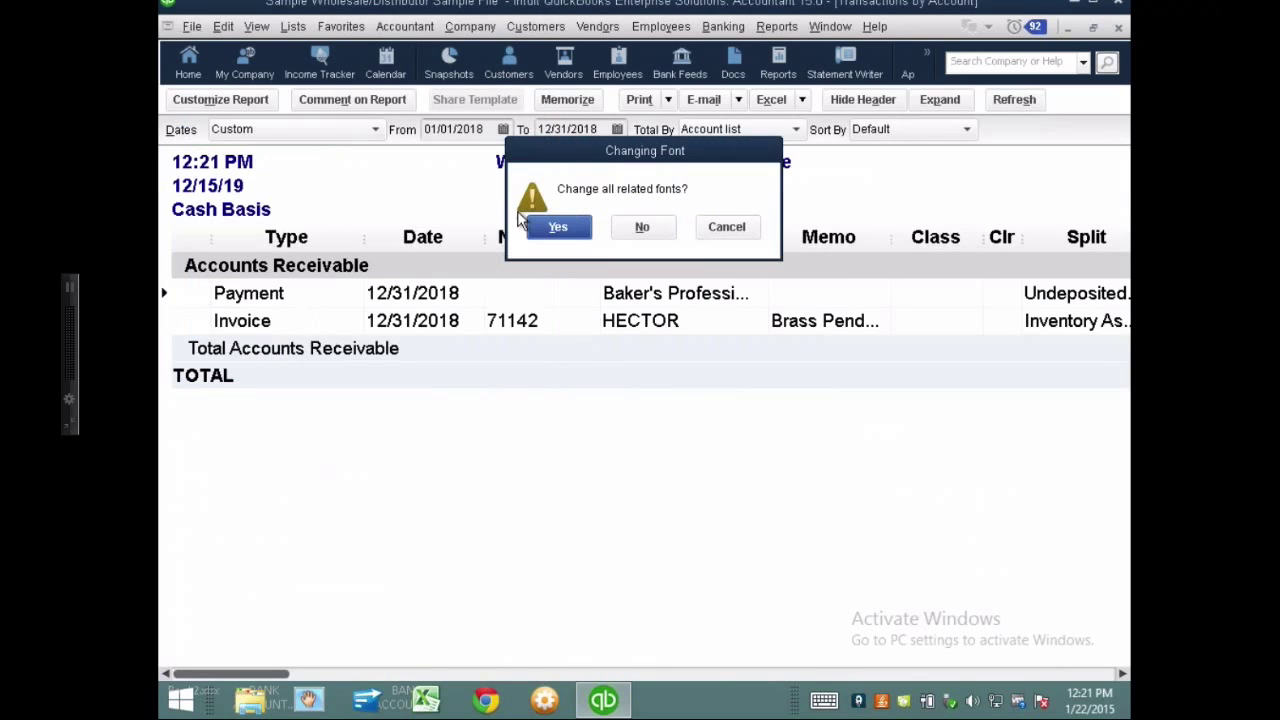
{"action": "left_click", "coordinate": [560, 232]}
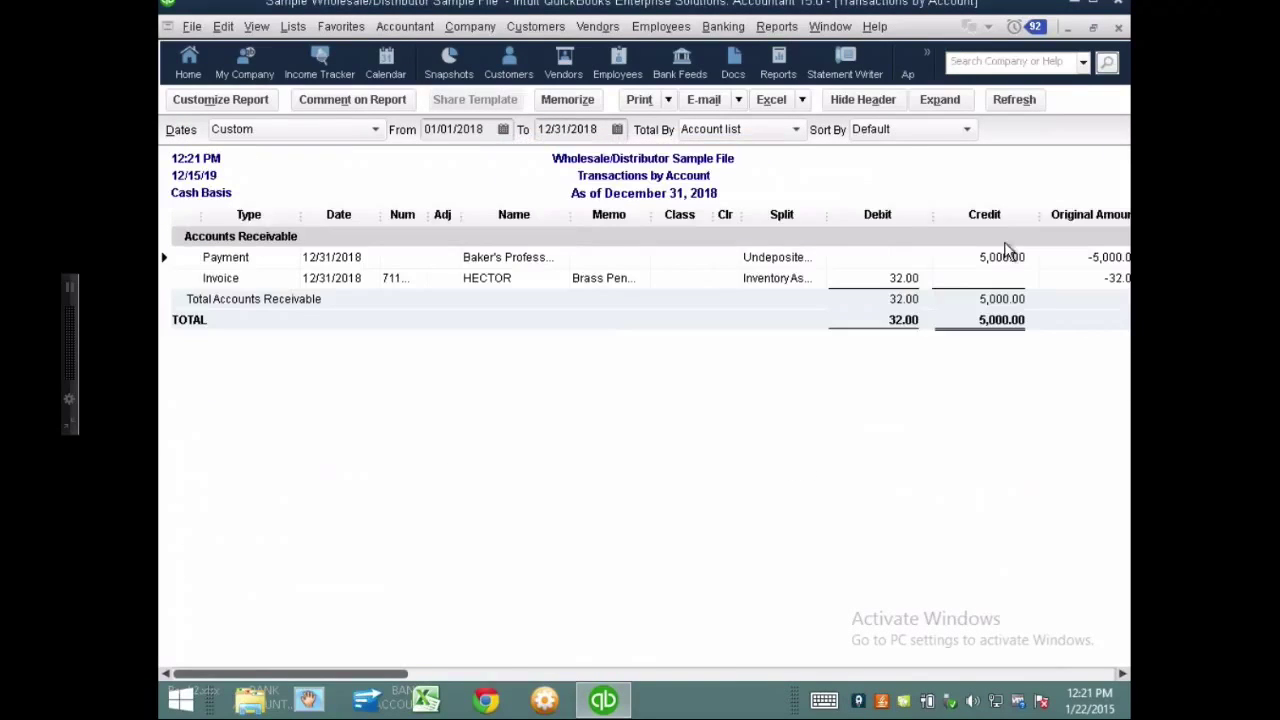
{"action": "left_click_drag", "start_coordinate": [930, 214], "coordinate": [895, 220]}
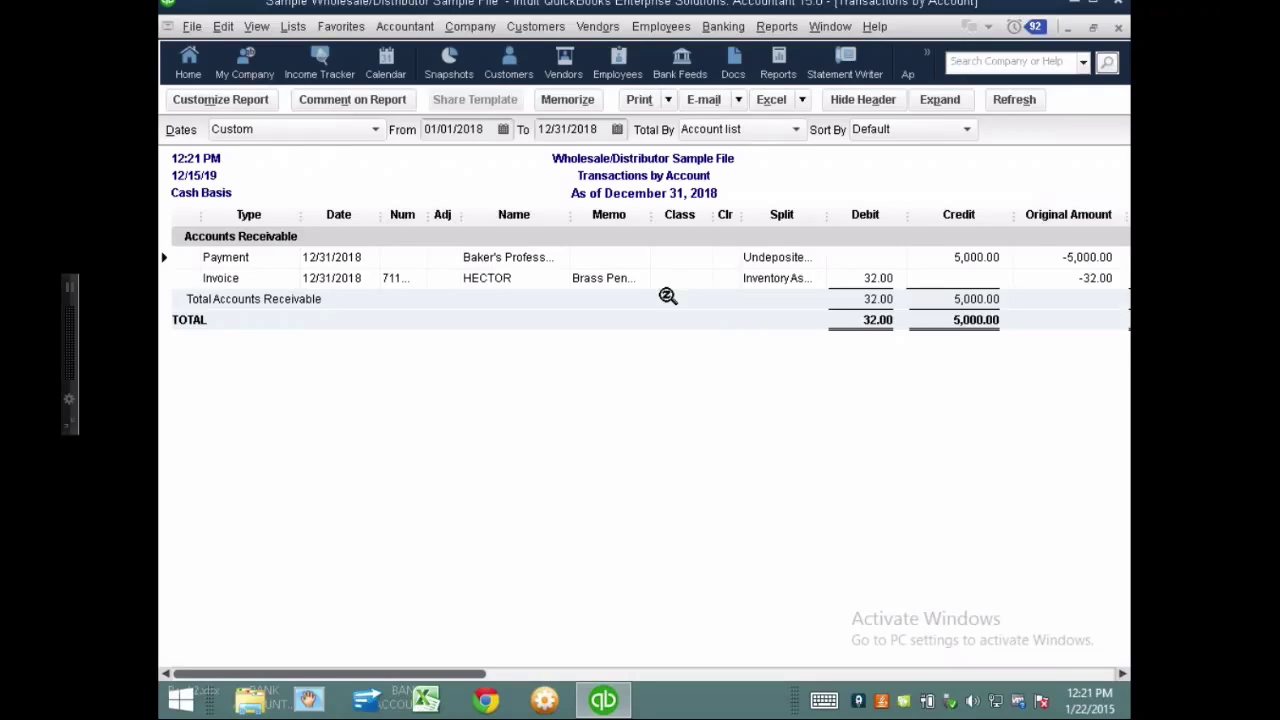
- Open the Brass Pendant invoice from the Transactions by Account report, examine its line item, and return to the report
{"action": "double_click", "coordinate": [623, 278]}
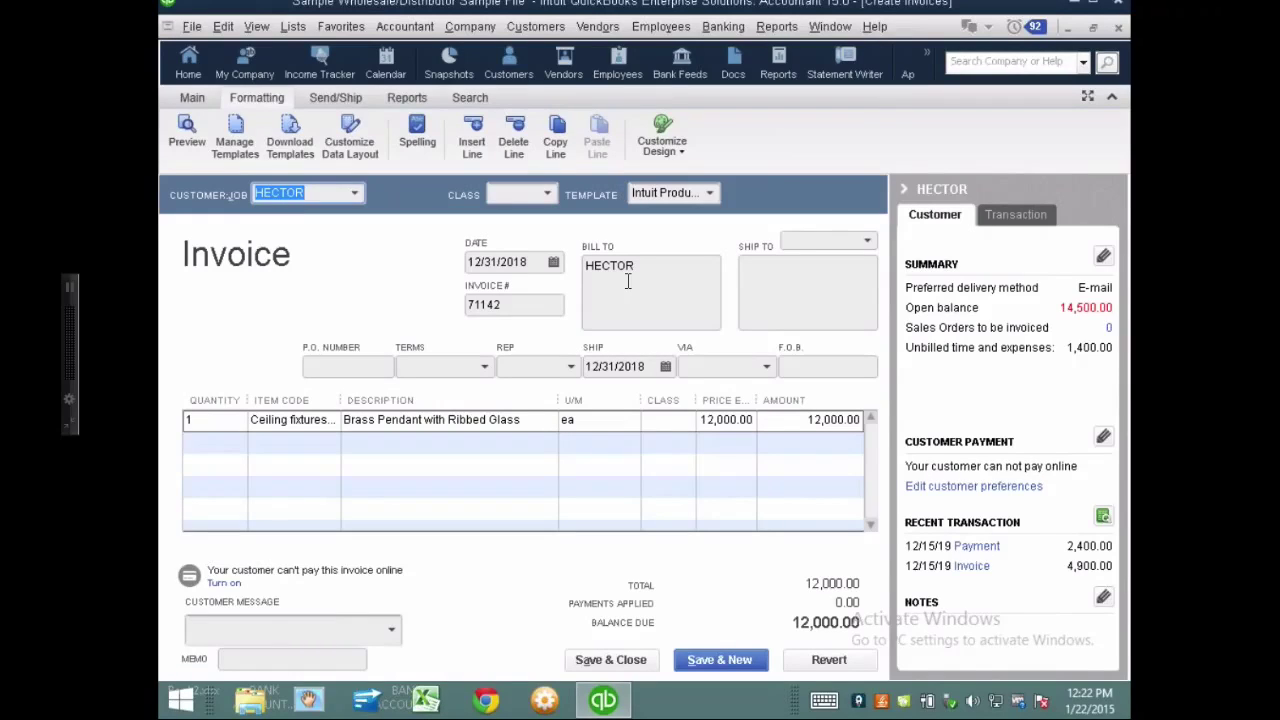
{"action": "left_click", "coordinate": [627, 281]}
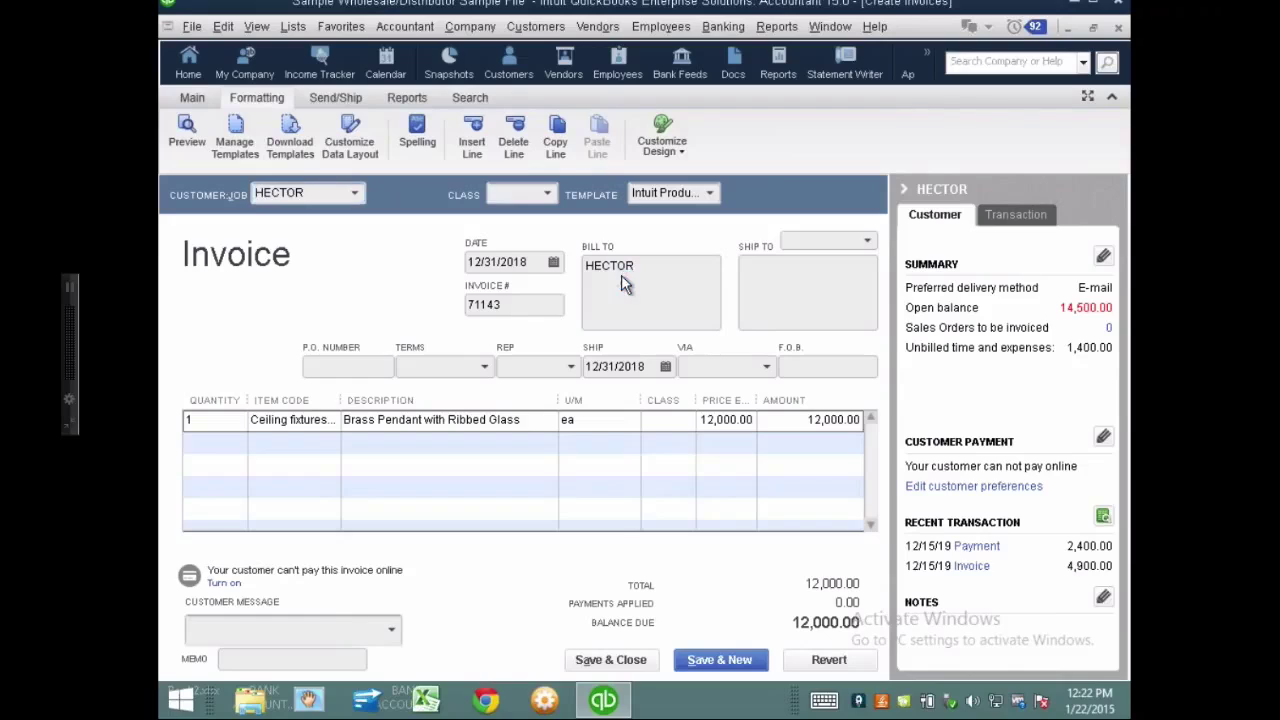
{"action": "key", "text": "Escape"}
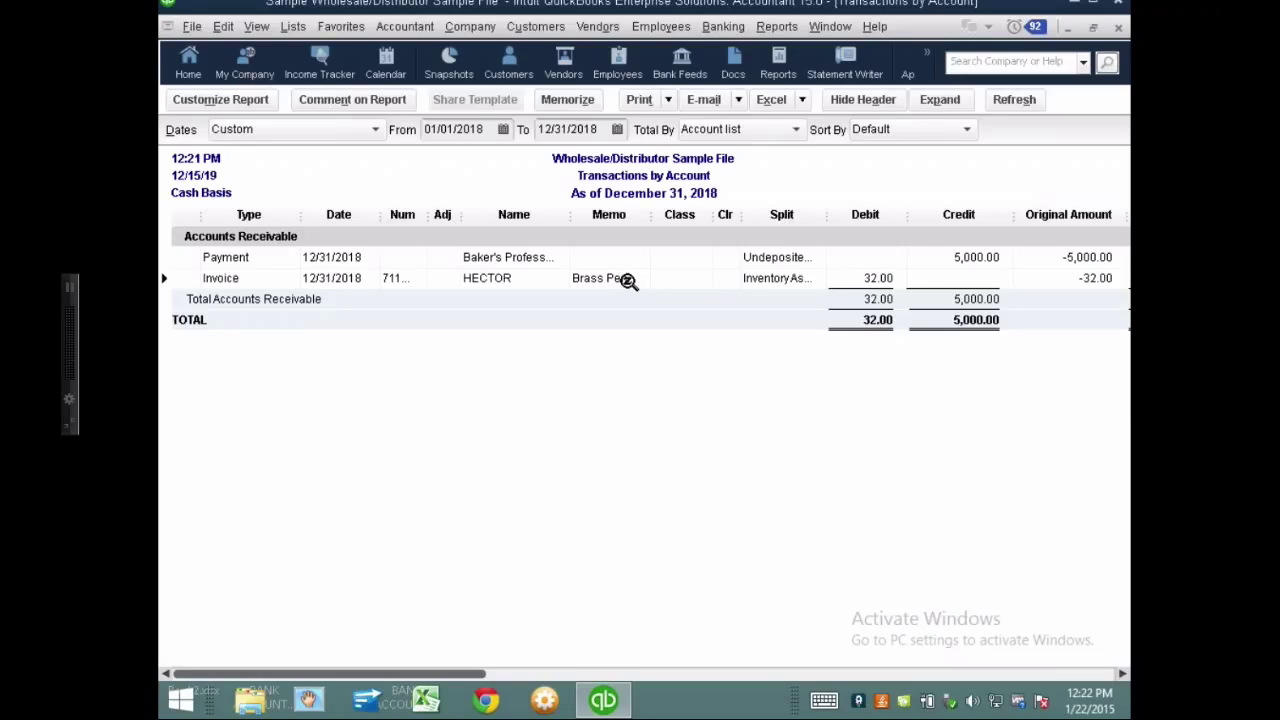
- Open the Brass Pendant invoice and start a new Other Charge item assigned to the Customer Deposits account
{"action": "double_click", "coordinate": [627, 281]}
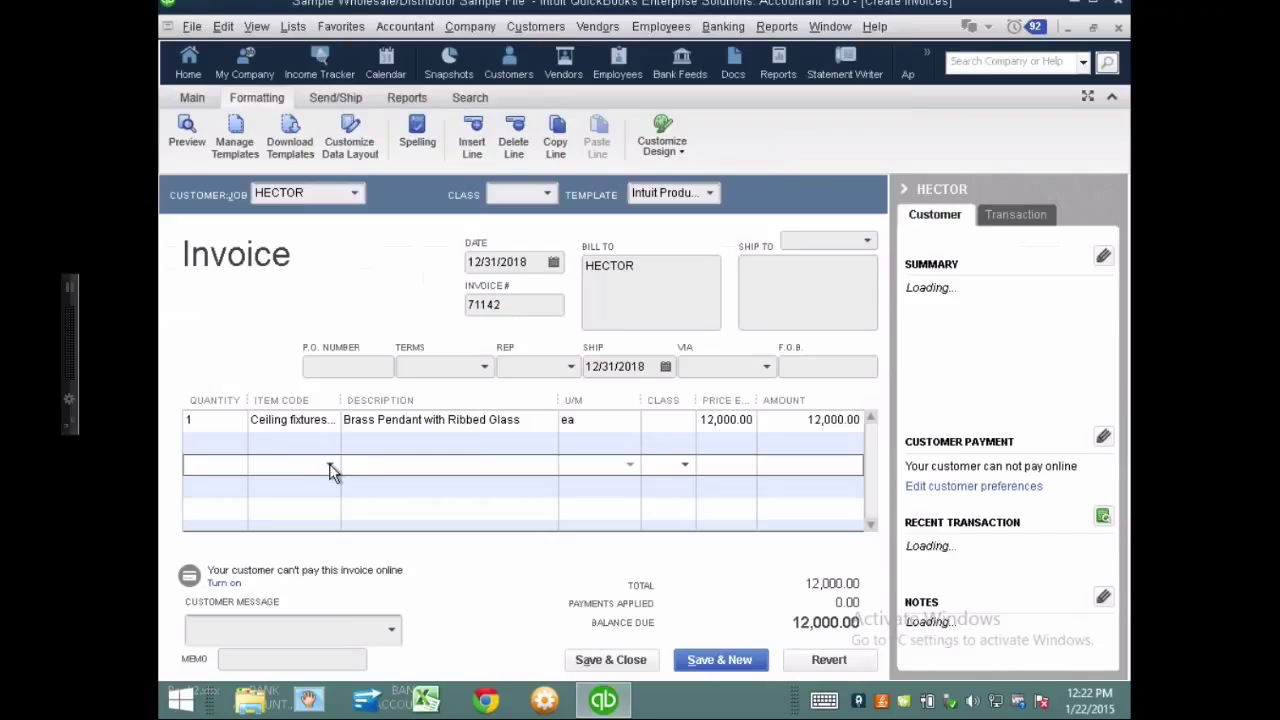
{"action": "left_click", "coordinate": [331, 466]}
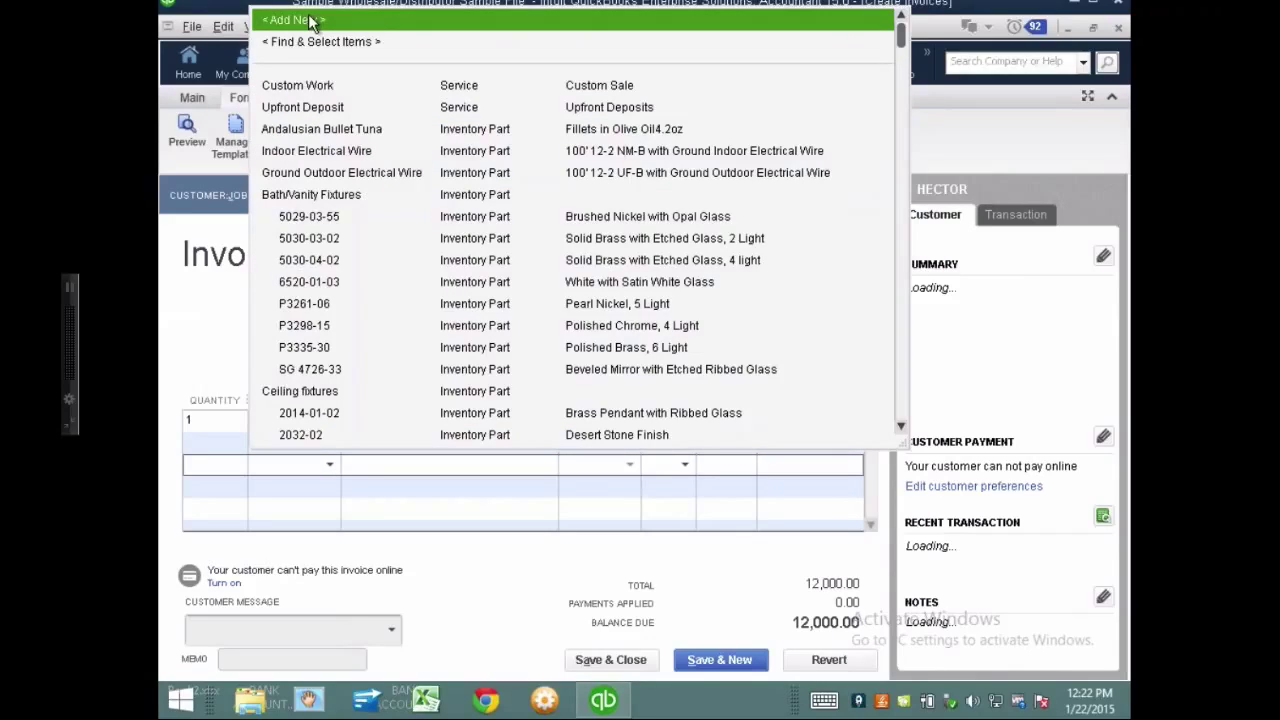
{"action": "left_click", "coordinate": [305, 20]}
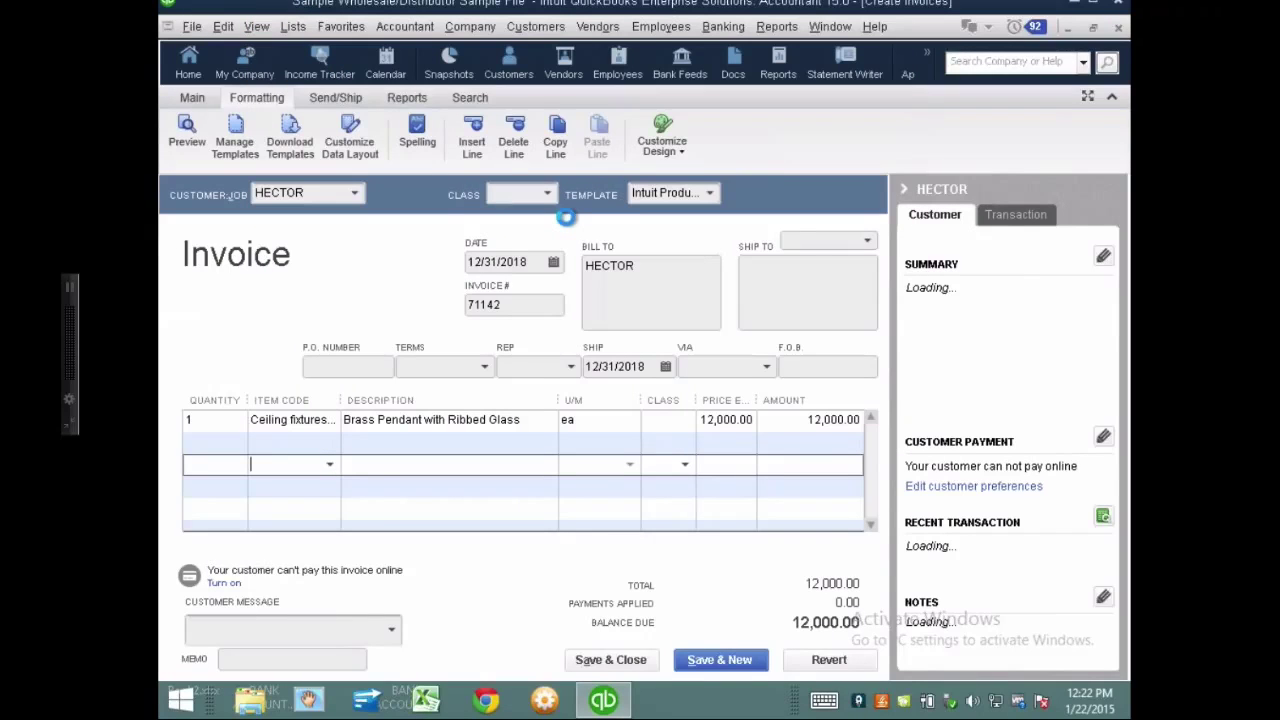
{"action": "left_click", "coordinate": [514, 294]}
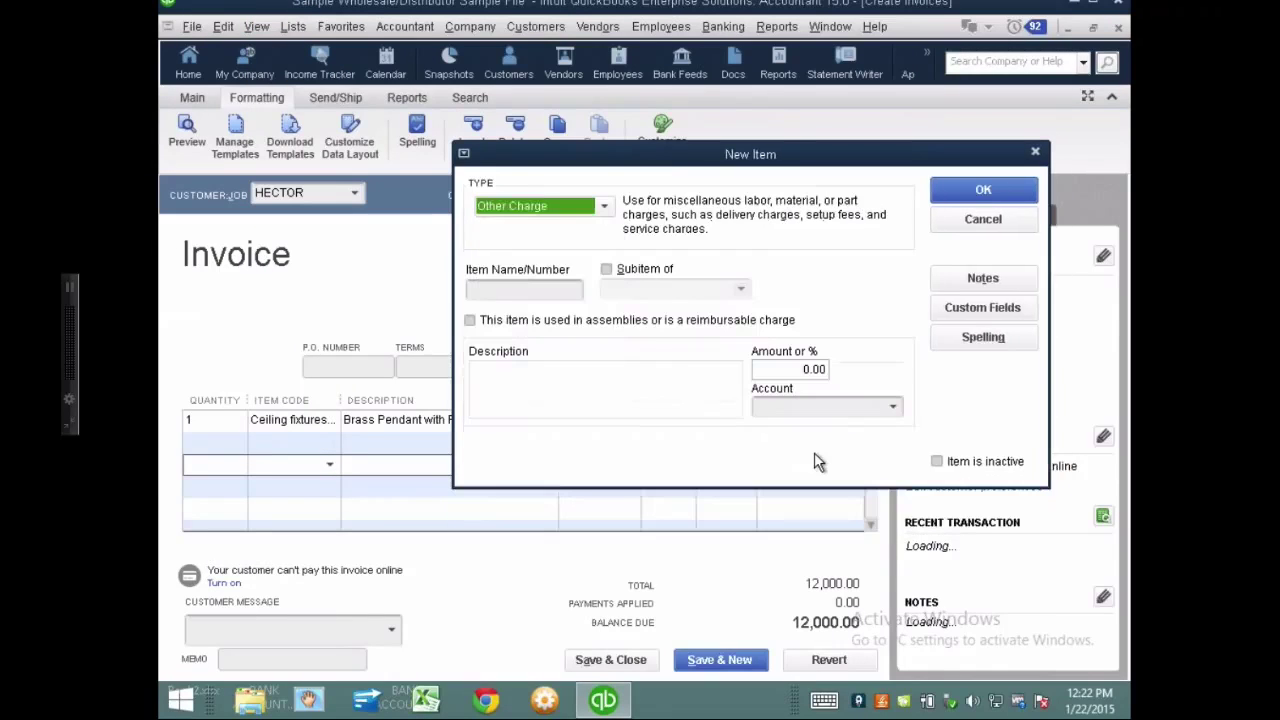
{"action": "left_click", "coordinate": [891, 406]}
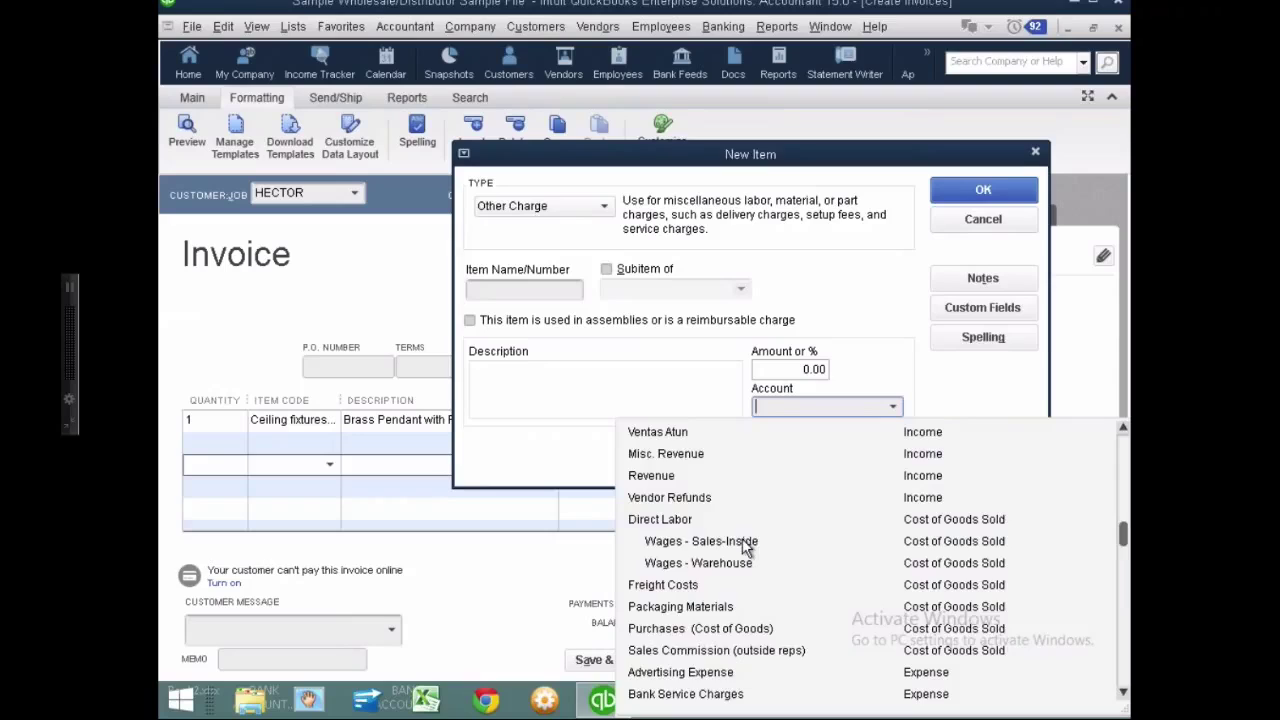
{"action": "scroll", "coordinate": [745, 545], "scroll_direction": "down", "scroll_amount": 6}
{"action": "scroll", "coordinate": [760, 520], "scroll_direction": "up", "scroll_amount": 14}
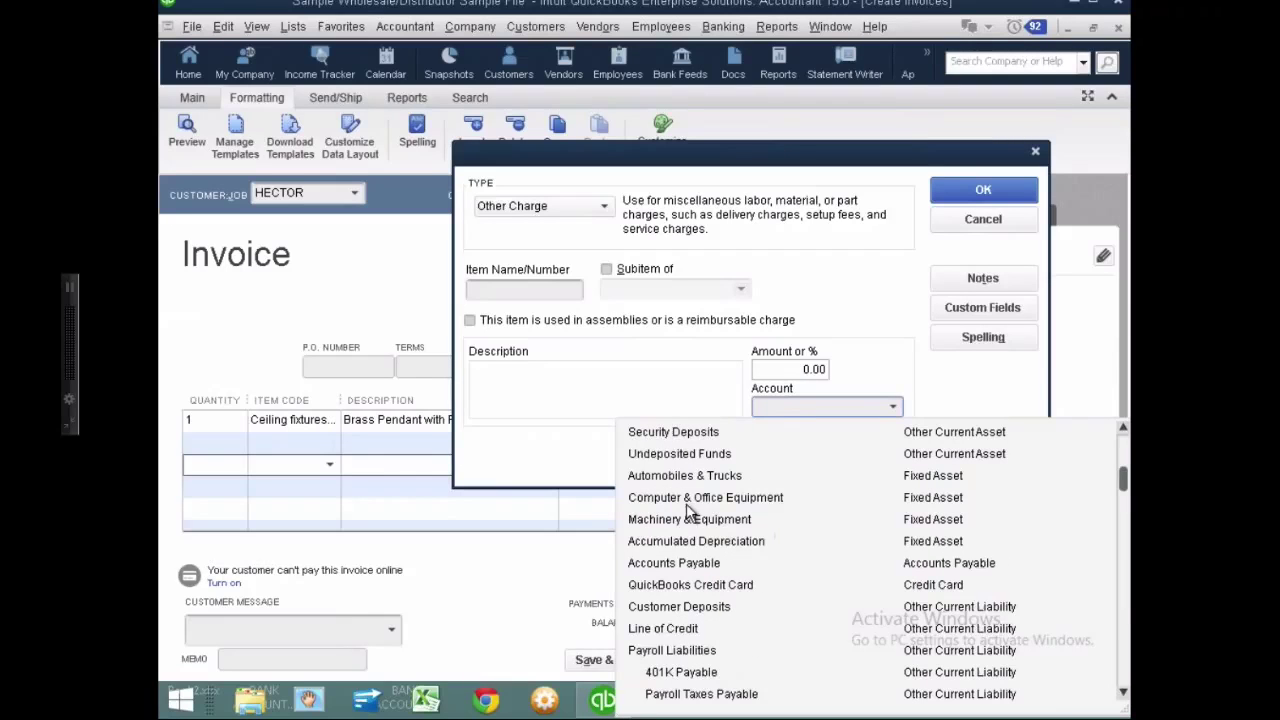
{"action": "scroll", "coordinate": [688, 511], "scroll_direction": "up", "scroll_amount": 1}
{"action": "left_click", "coordinate": [705, 674]}
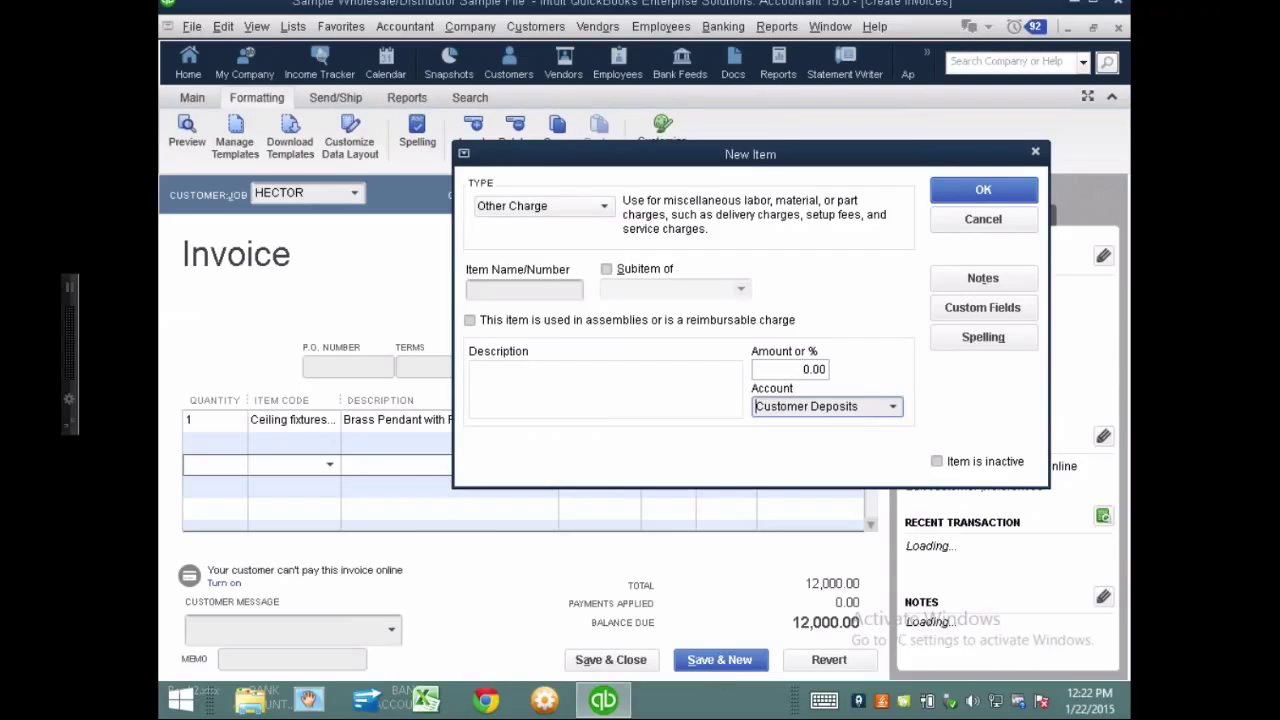
- Name the new Other Charge item DEPOSITS, after trying DEPOSIT, and save it onto the invoice line
{"action": "left_click", "coordinate": [503, 289]}
{"action": "type", "text": "DEPO"}
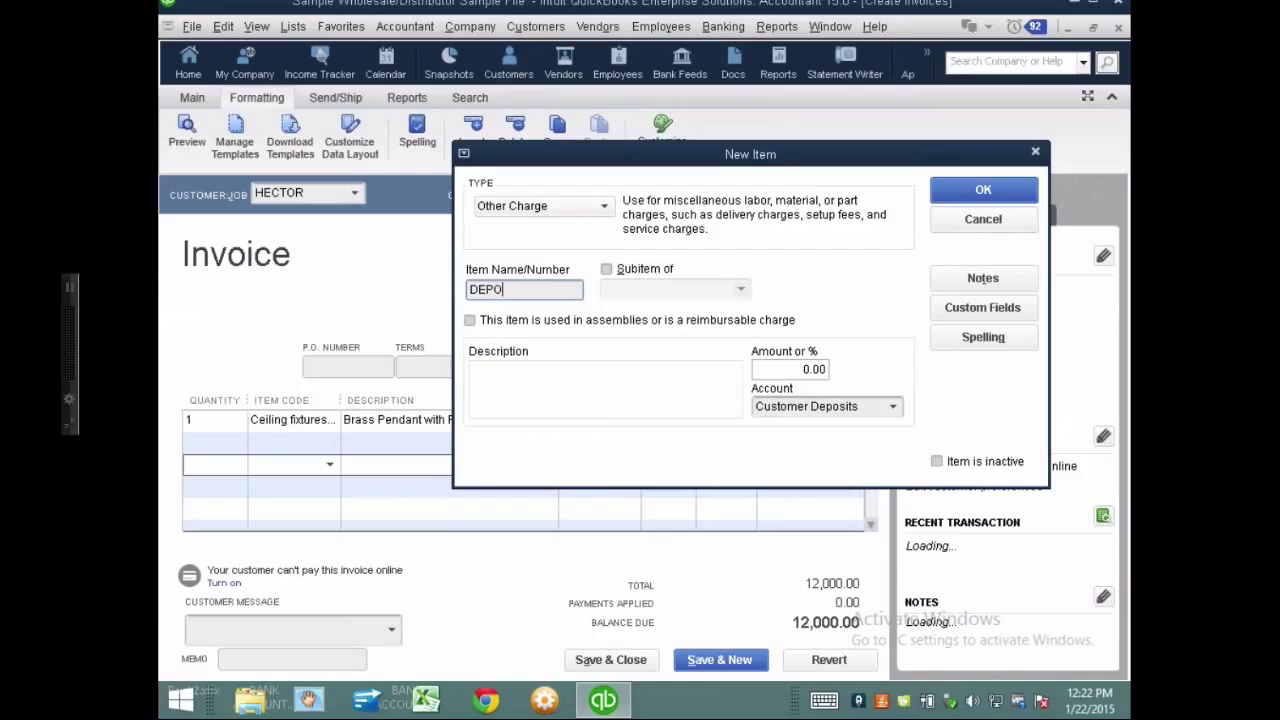
{"action": "type", "text": "SIT"}
{"action": "key", "text": "Tab"}
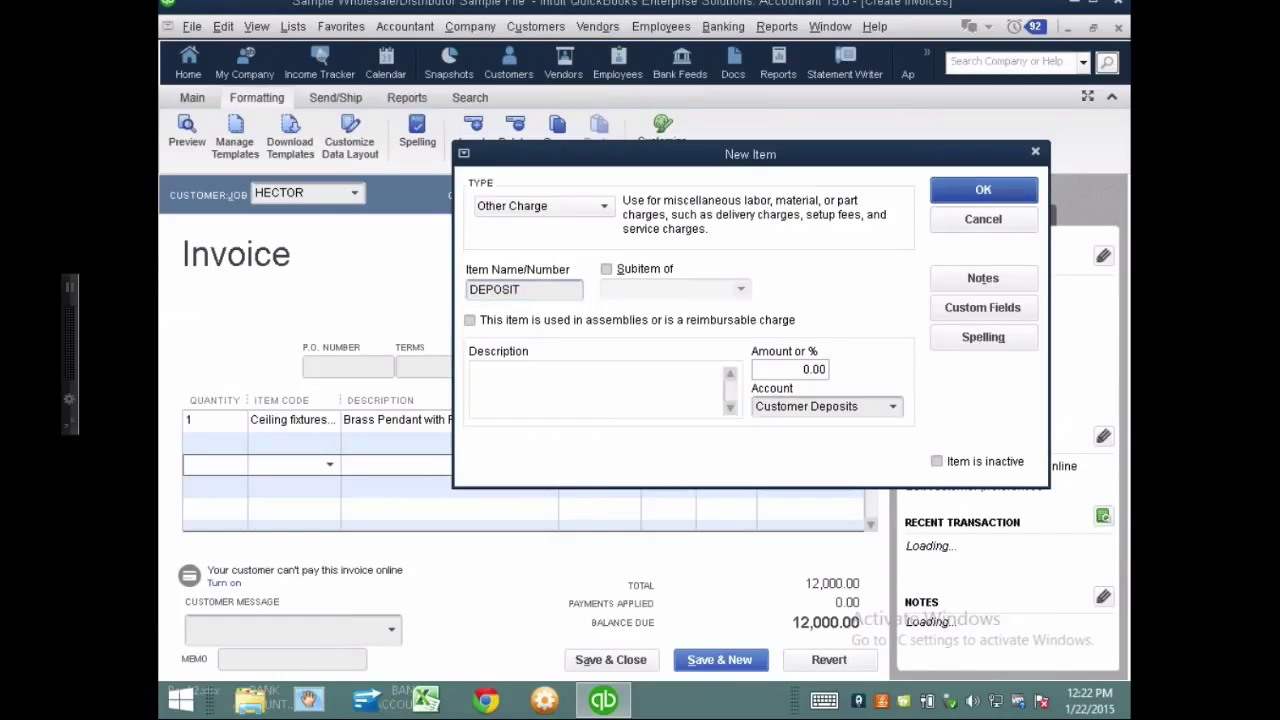
{"action": "key", "text": "Return"}
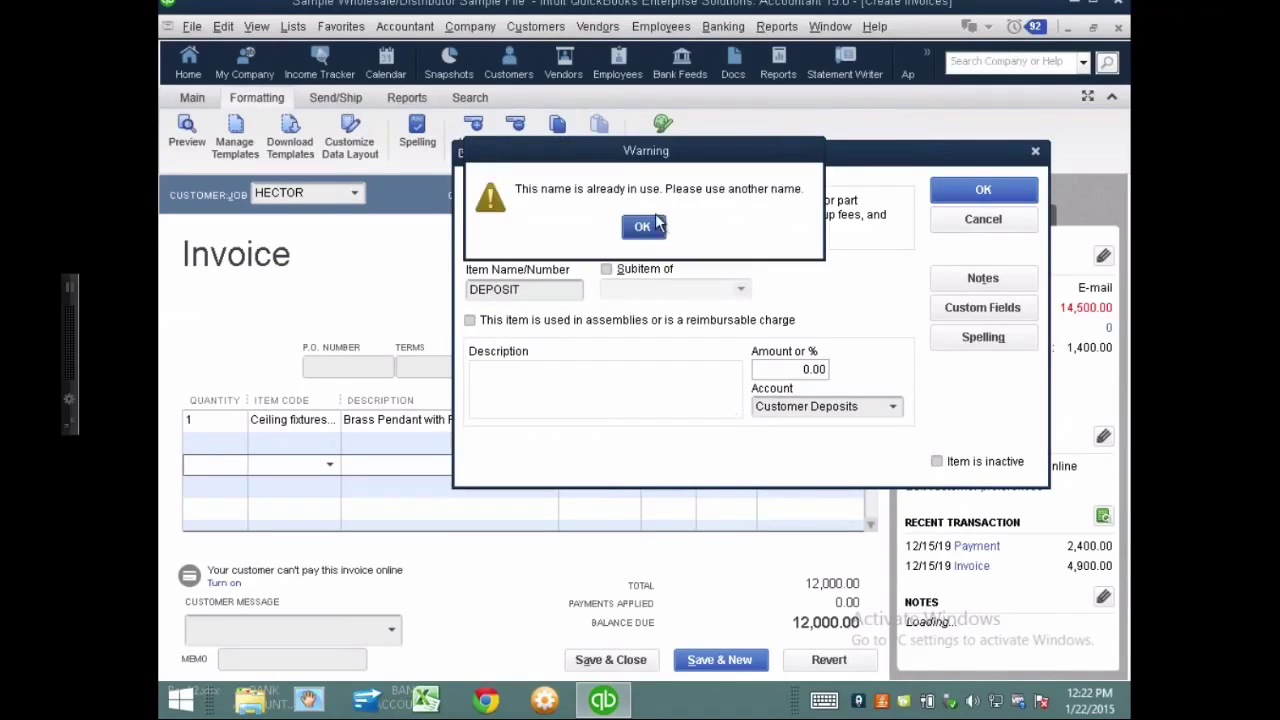
{"action": "key", "text": "Return"}
{"action": "type", "text": "S"}
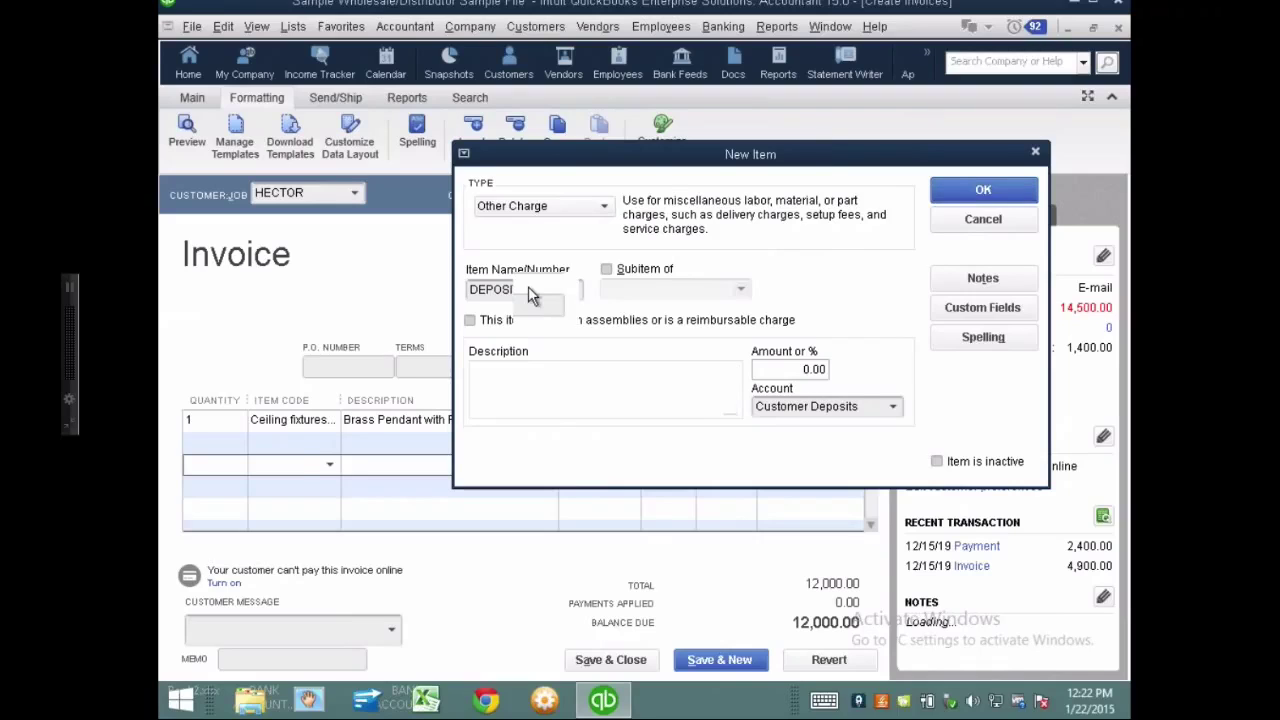
{"action": "key", "text": "Return"}
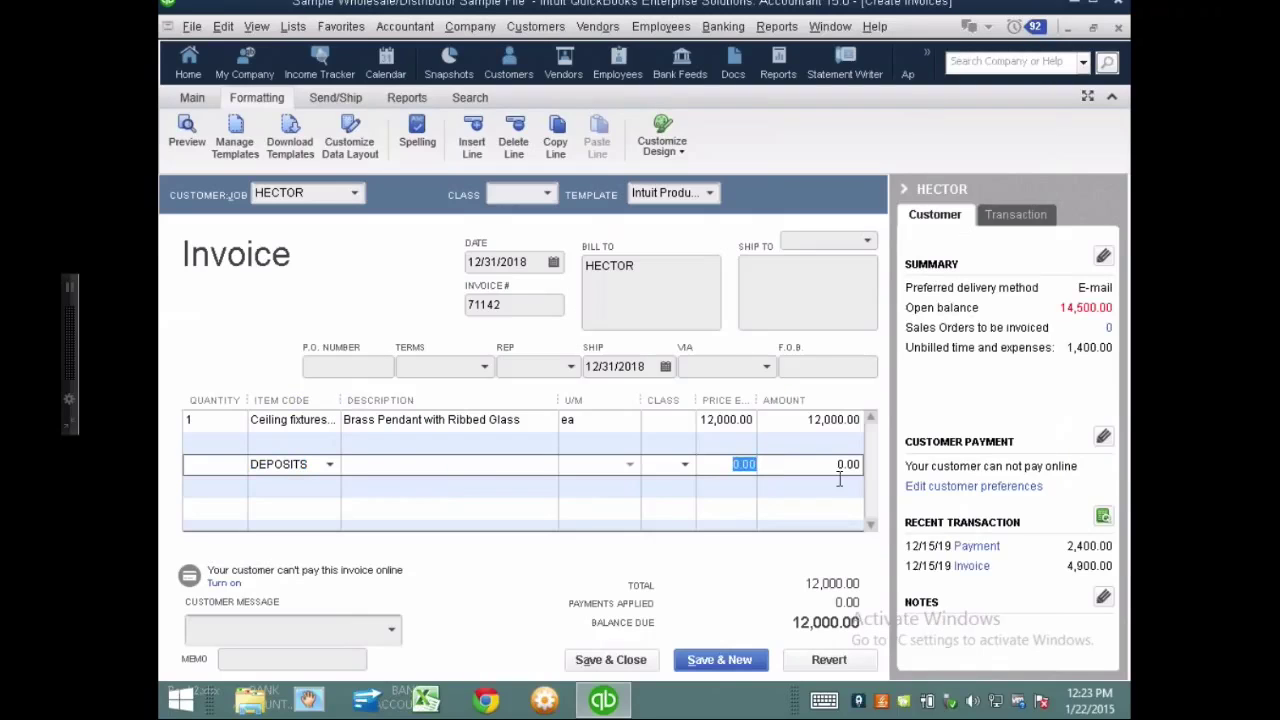
- Set the DEPOSITS line's price to -4,000.00 and save the invoice, accepting the change in the closed period
{"action": "type", "text": "-4000"}
{"action": "key", "text": "Tab"}
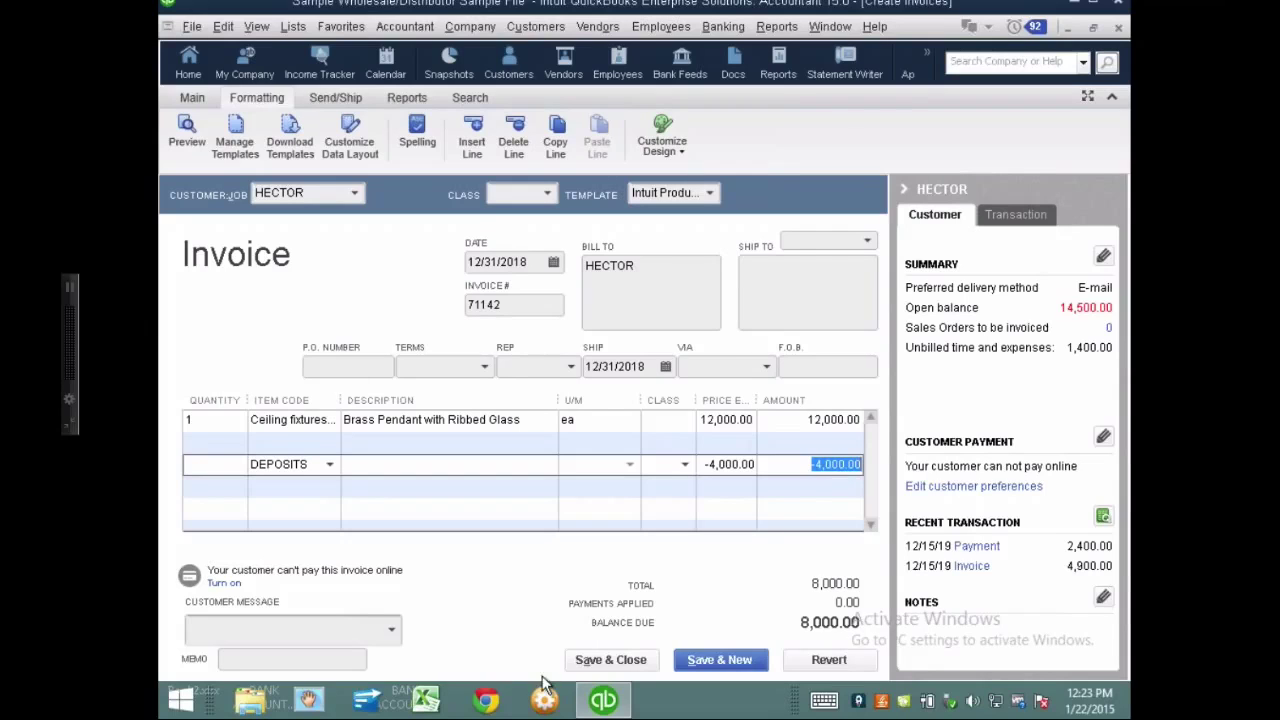
{"action": "left_click", "coordinate": [589, 665]}
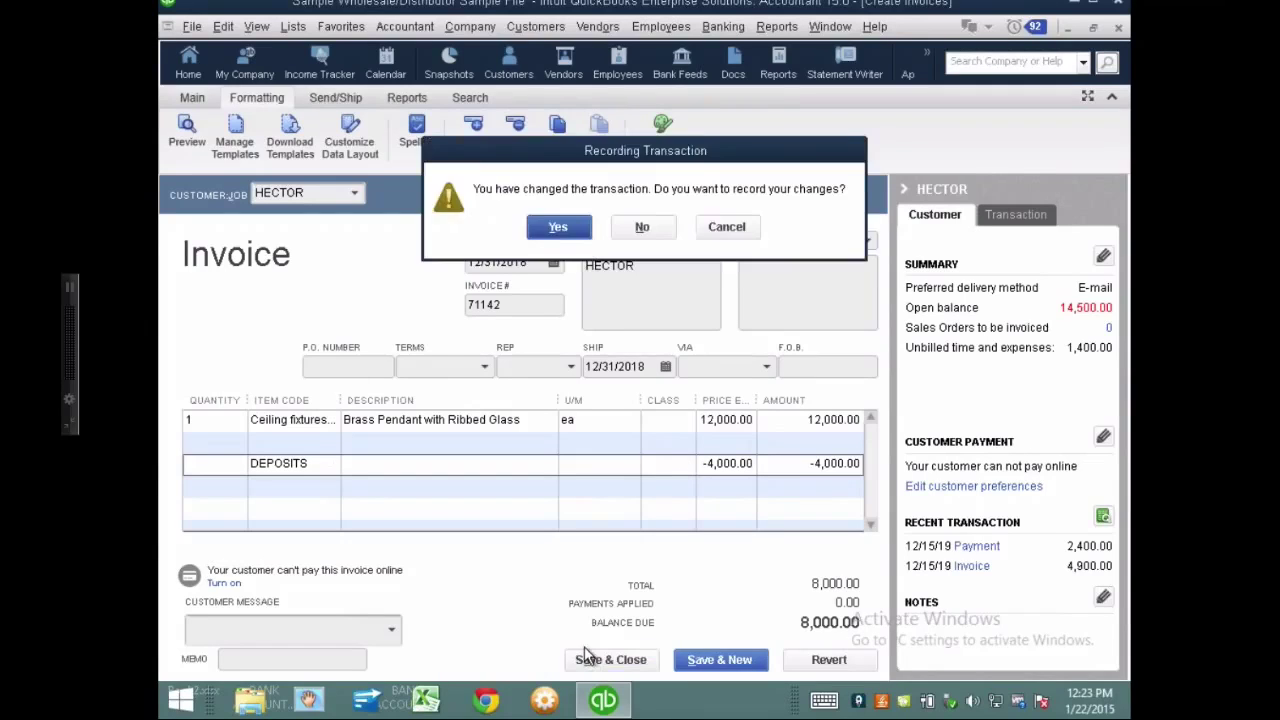
{"action": "key", "text": "Return"}
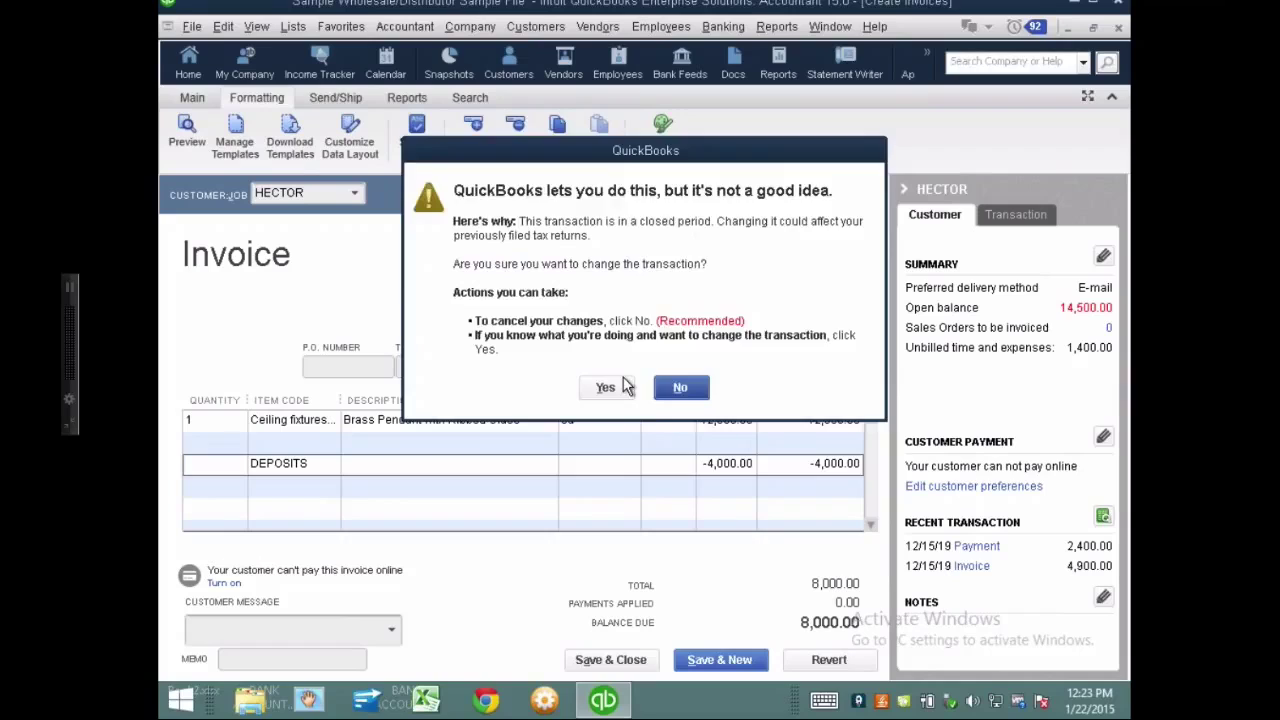
{"action": "left_click", "coordinate": [622, 386]}
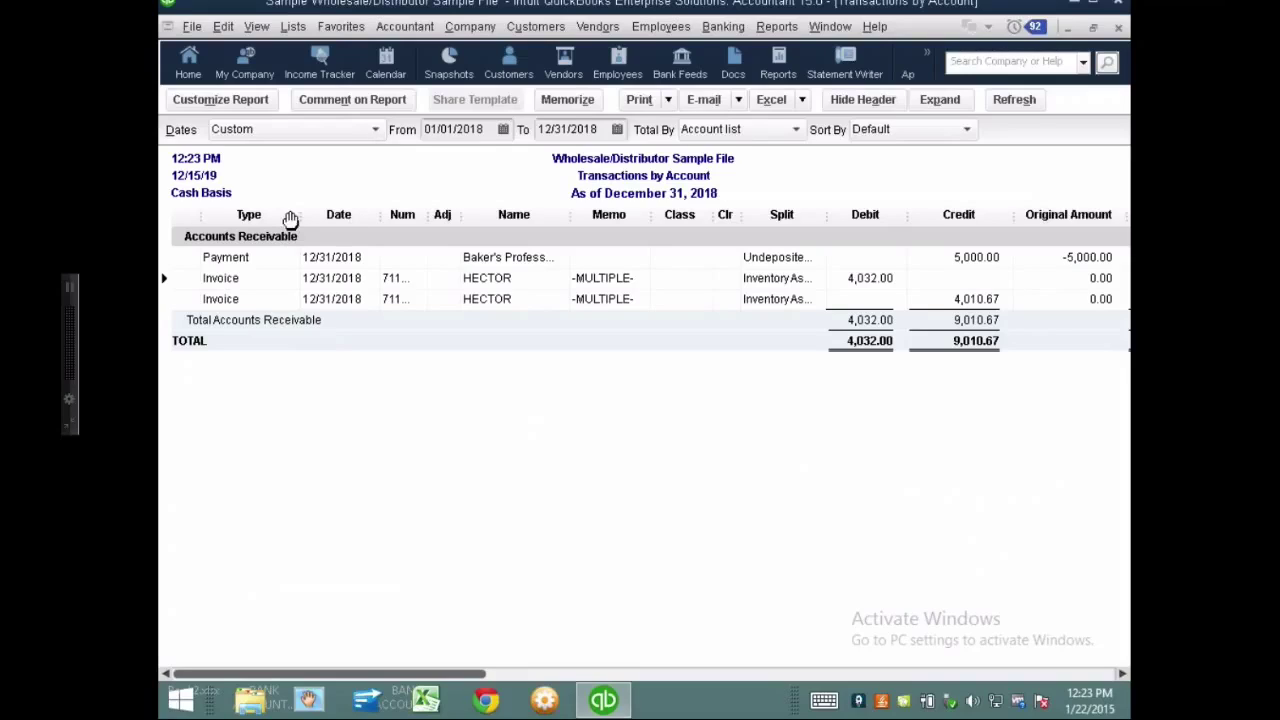
- Narrow the Type column of the transaction report and examine both -MULTIPLE- invoices, leaving them unchanged
{"action": "left_click_drag", "start_coordinate": [293, 220], "coordinate": [276, 219]}
{"action": "left_click_drag", "start_coordinate": [980, 212], "coordinate": [967, 212]}
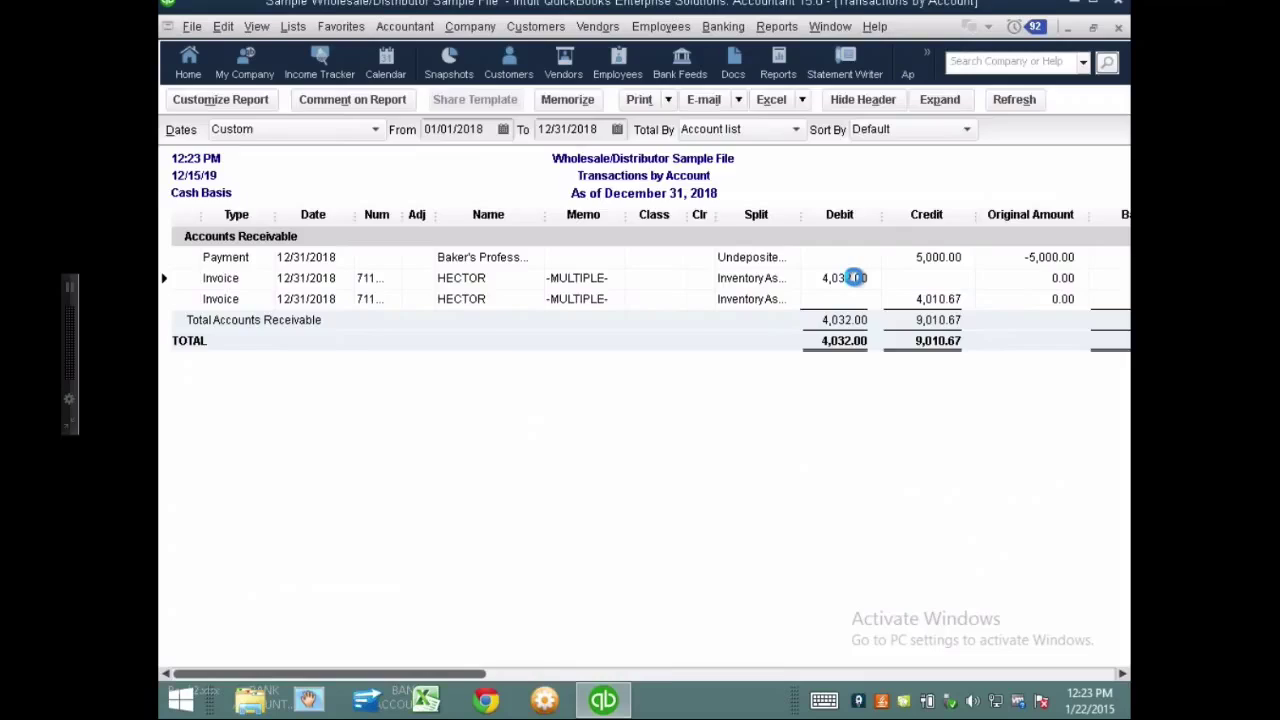
{"action": "double_click", "coordinate": [855, 278]}
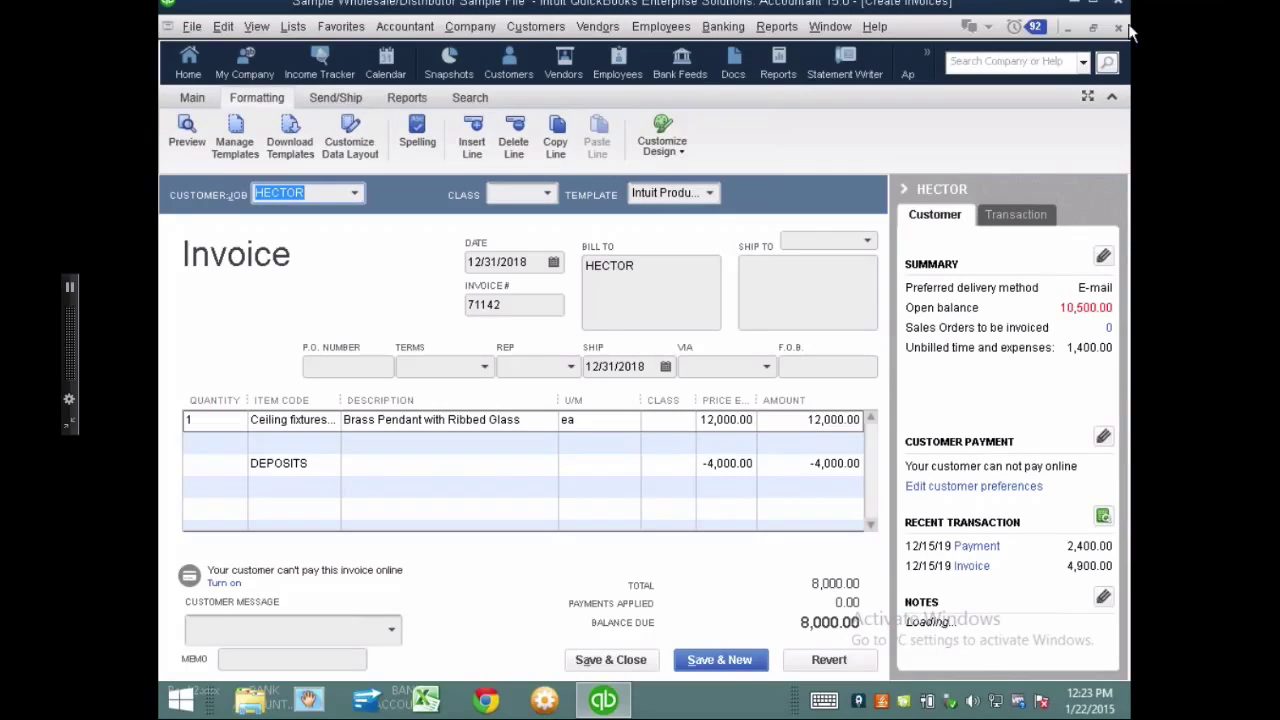
{"action": "left_click", "coordinate": [1119, 28]}
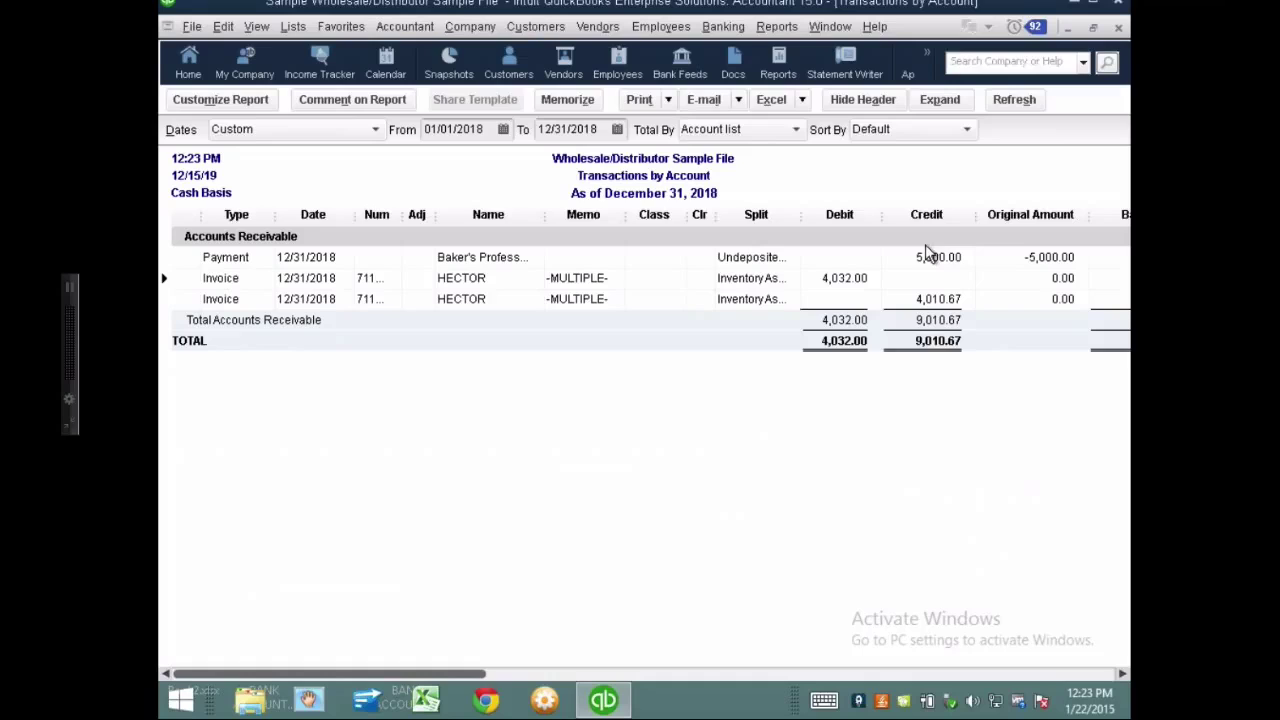
{"action": "double_click", "coordinate": [940, 299]}
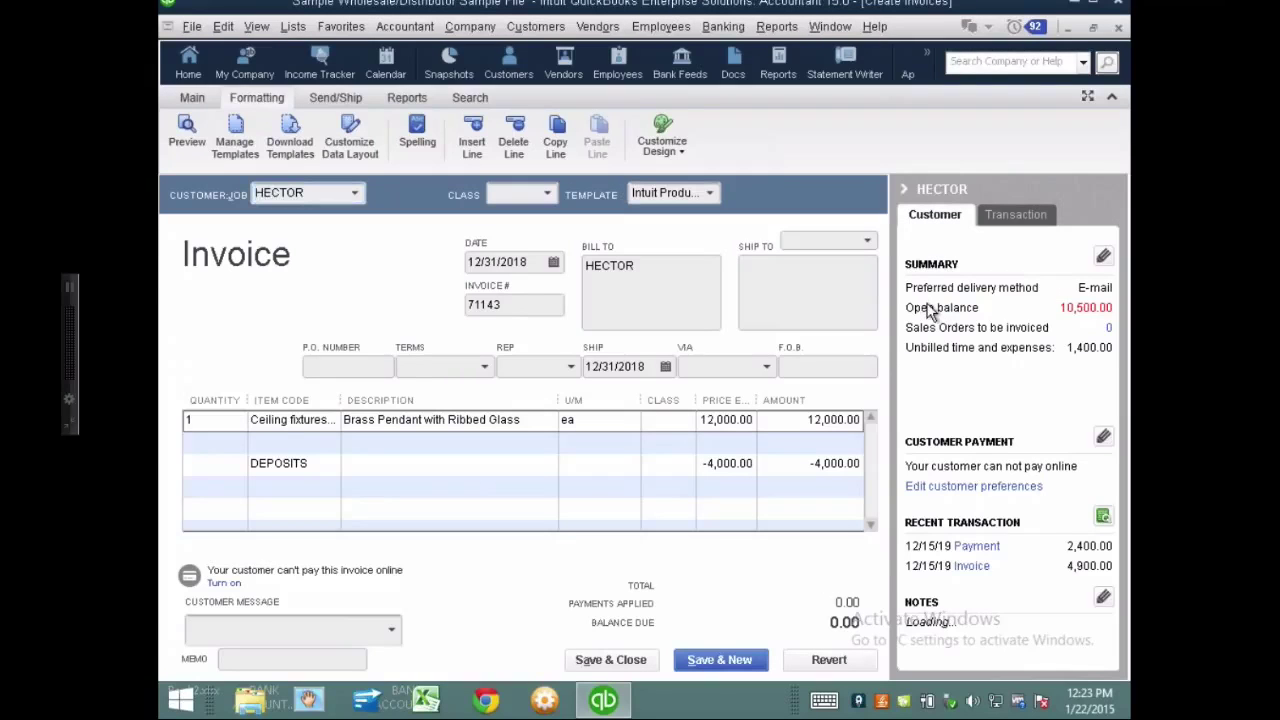
{"action": "key", "text": "BackSpace"}
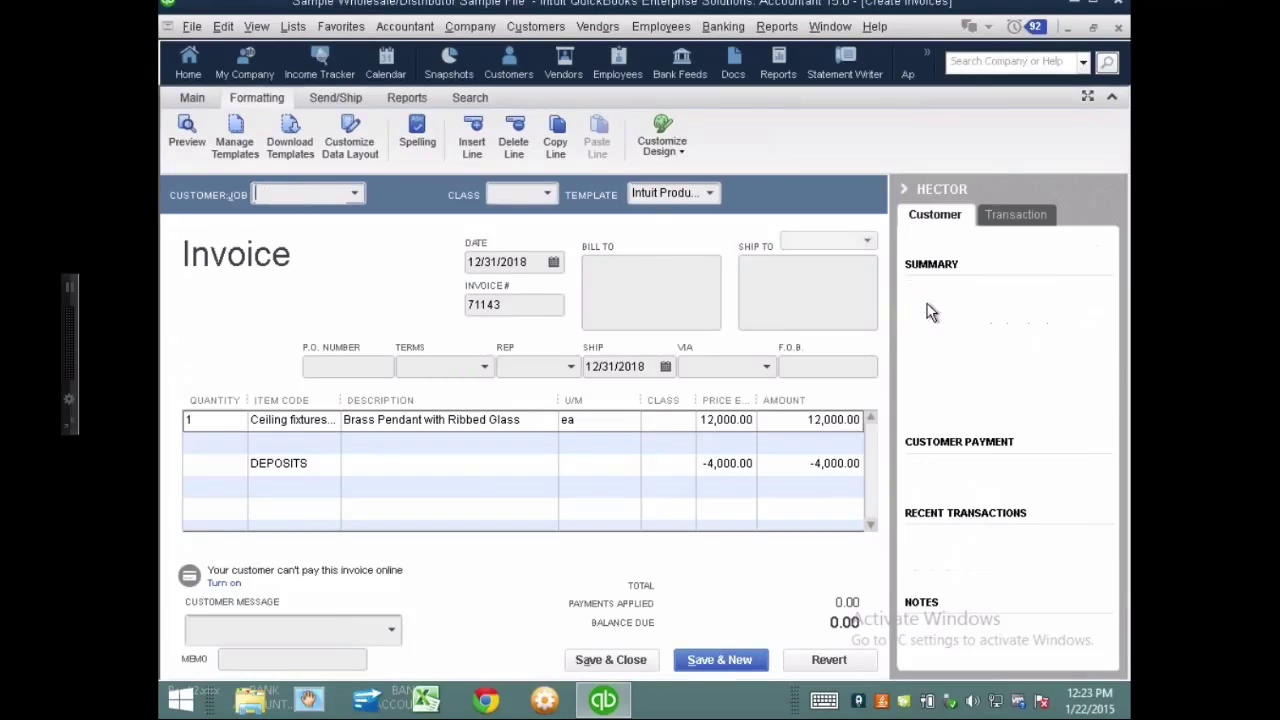
{"action": "key", "text": "Escape"}
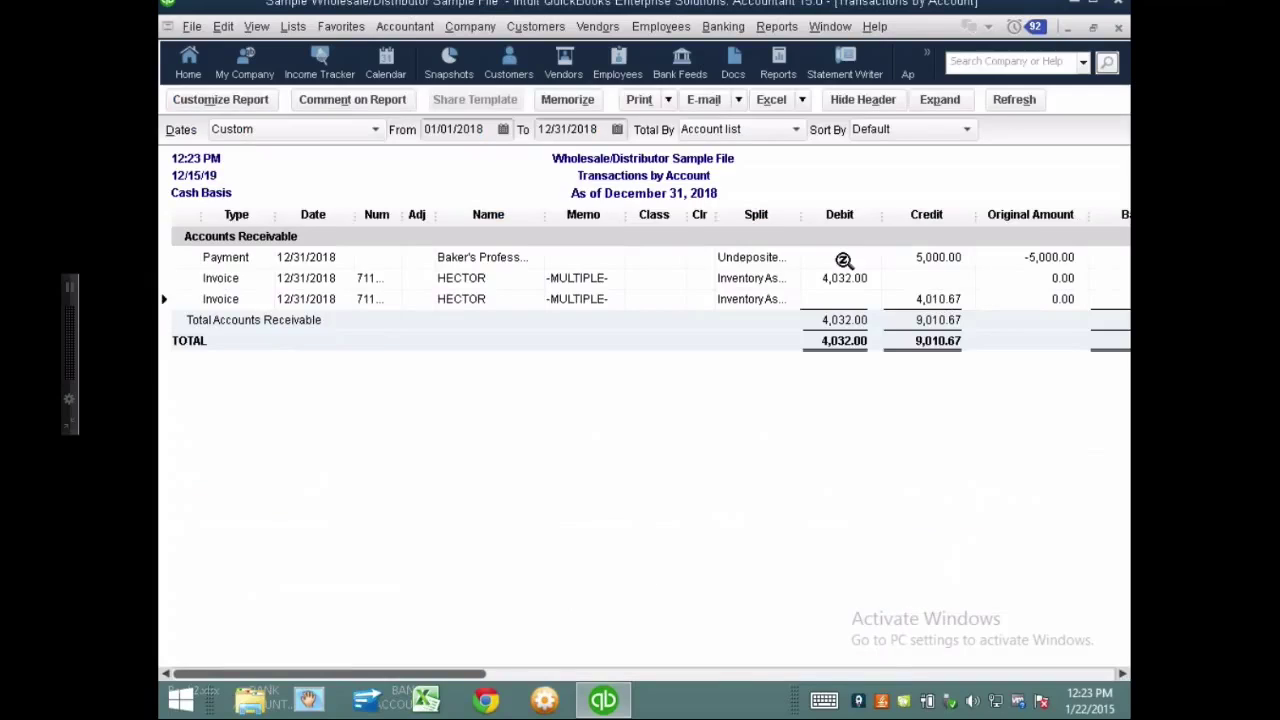
- Narrow the report's Credit and Class columns to fit the Balance column, and close the report to return to the Balance Sheet
{"action": "left_click_drag", "start_coordinate": [961, 214], "coordinate": [936, 214]}
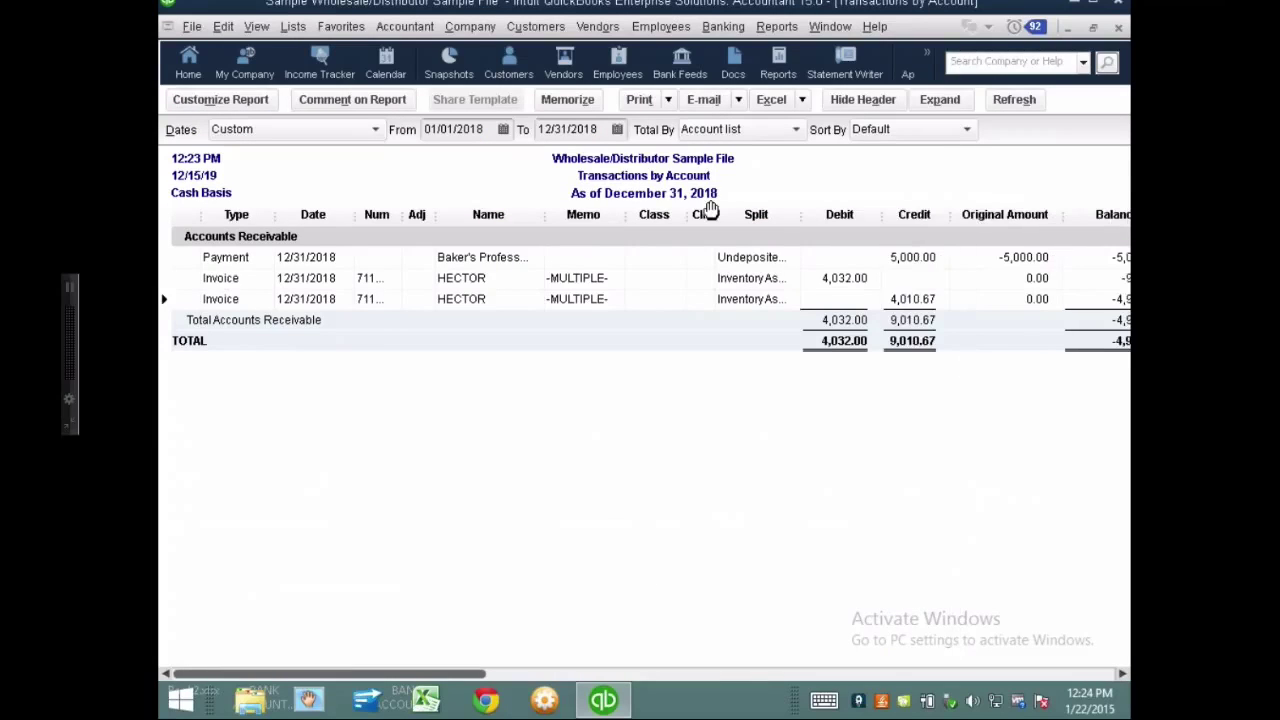
{"action": "left_click_drag", "start_coordinate": [680, 214], "coordinate": [663, 214]}
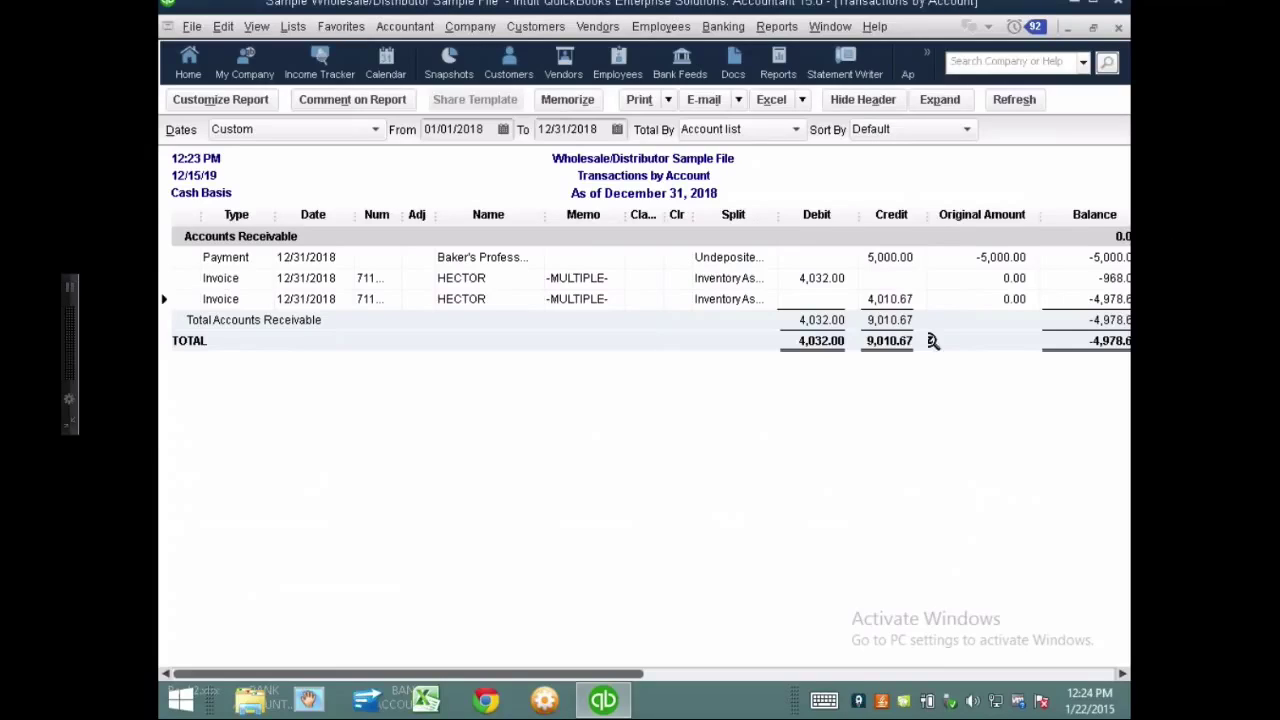
{"action": "left_click", "coordinate": [1118, 28]}
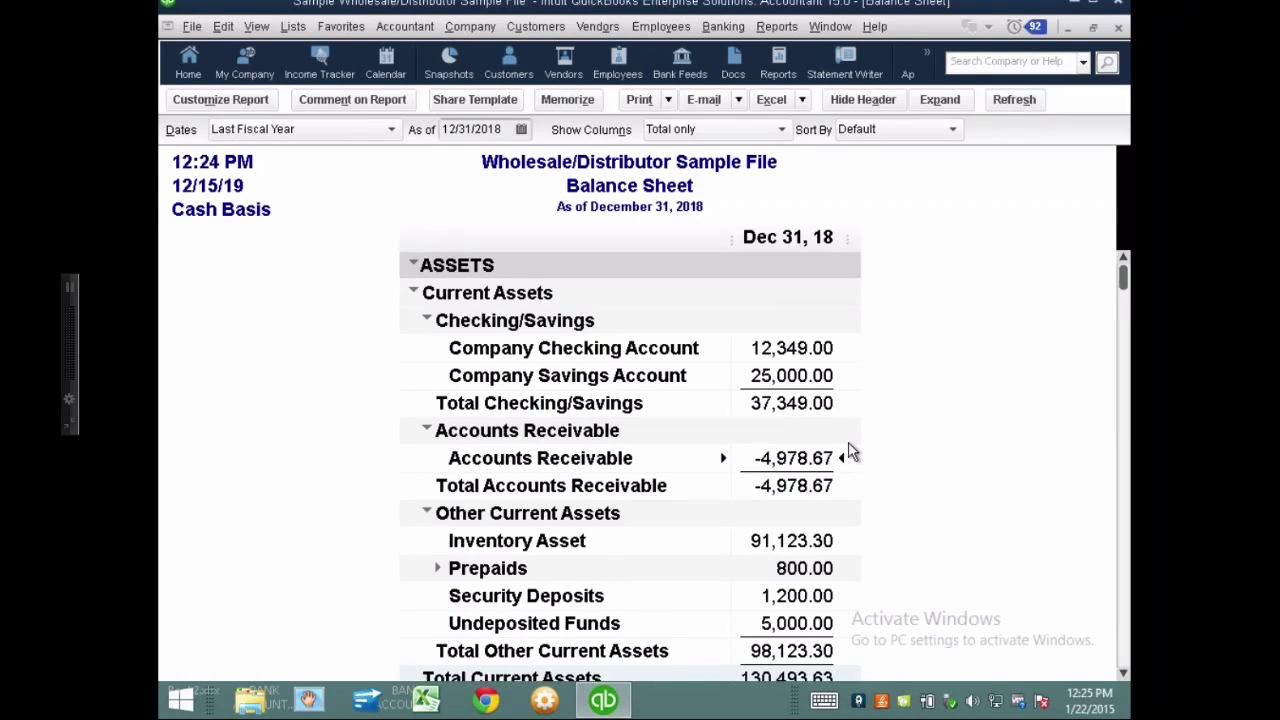
- Examine the Balance Sheet from Accounts Receivable down to Customer Deposits under Other Current Liabilities
{"action": "scroll", "coordinate": [849, 453], "scroll_direction": "down", "scroll_amount": 1}
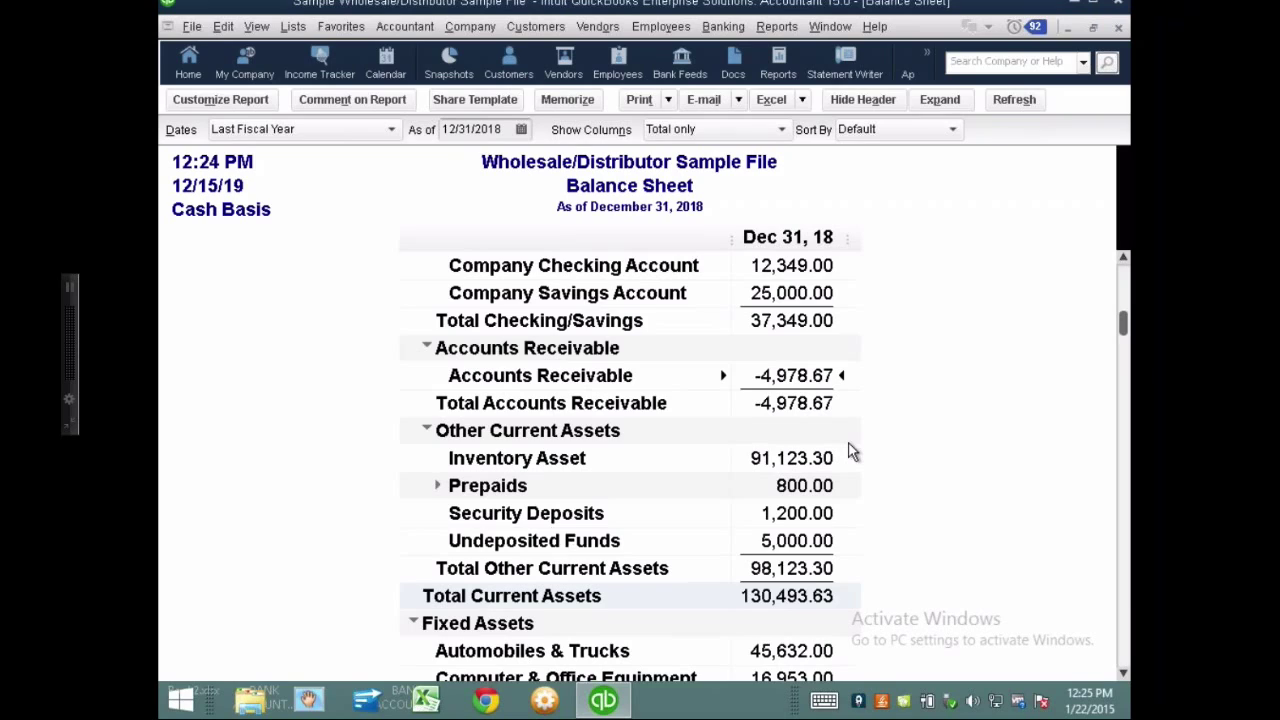
{"action": "scroll", "coordinate": [849, 453], "scroll_direction": "down", "scroll_amount": 1}
{"action": "scroll", "coordinate": [850, 444], "scroll_direction": "down", "scroll_amount": 4}
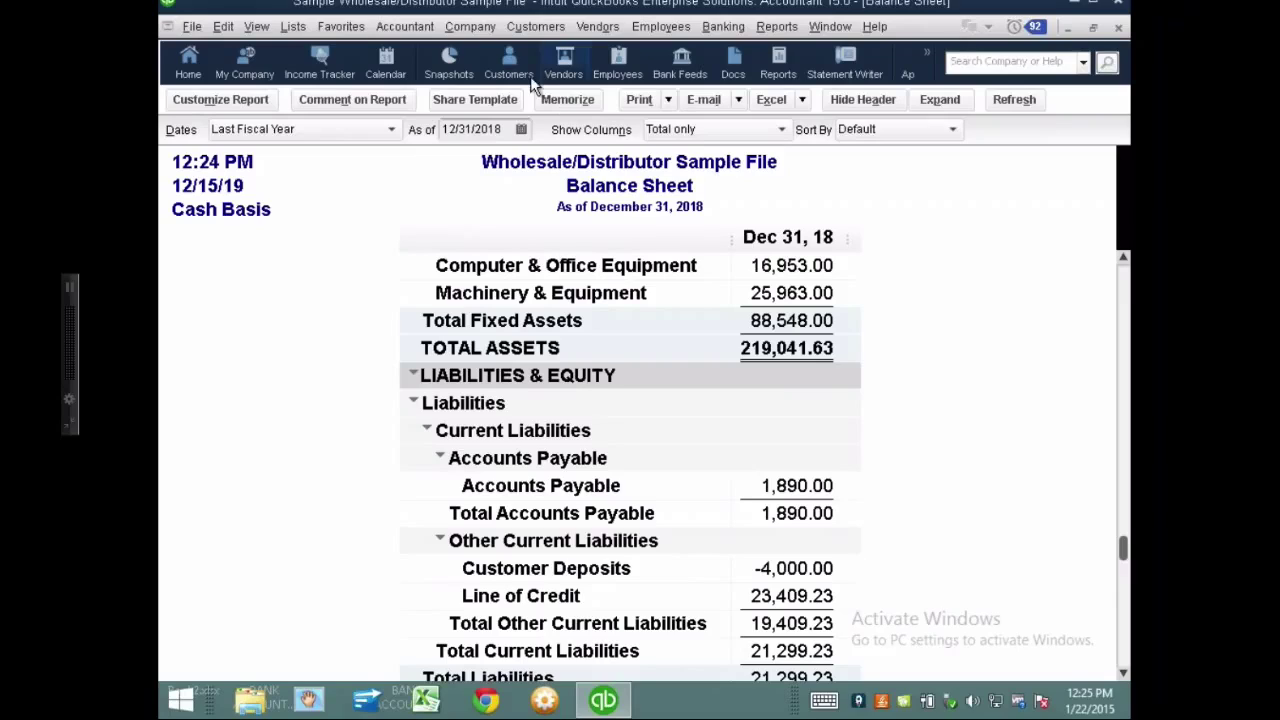
- List all vendor bills in the Vendor Center with the date filter set to This Fiscal Year
{"action": "left_click", "coordinate": [592, 28]}
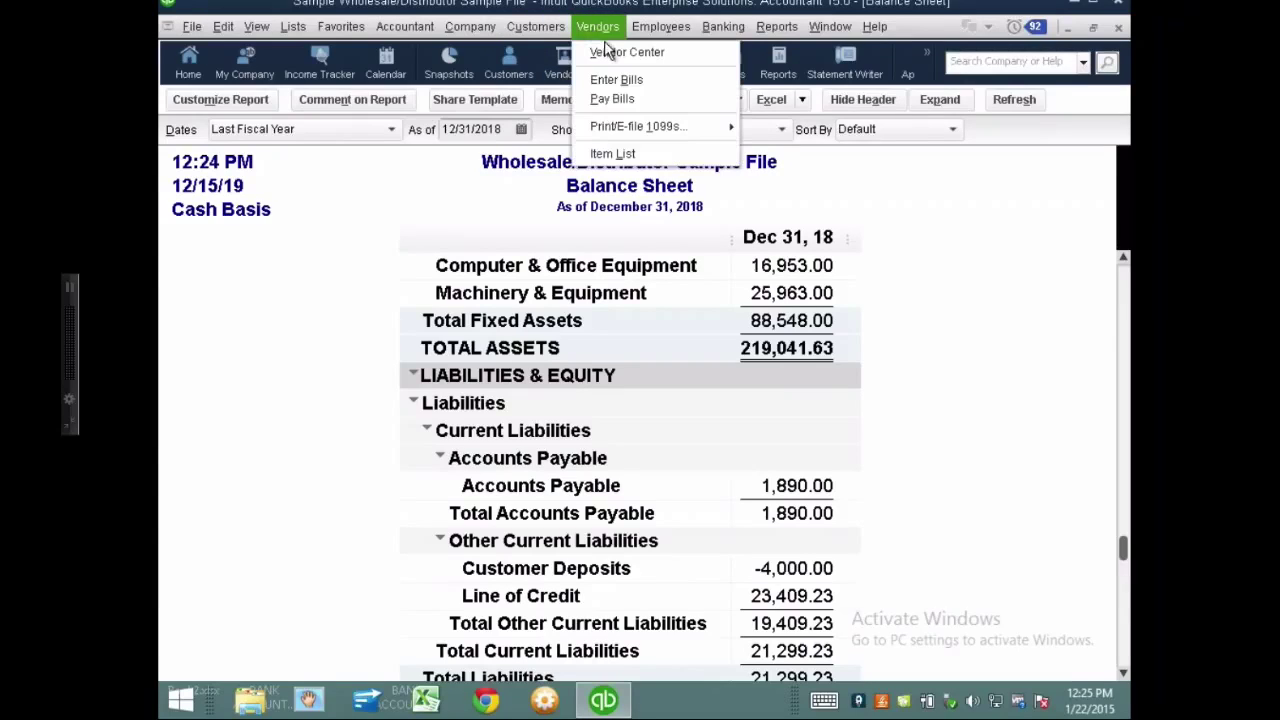
{"action": "left_click", "coordinate": [613, 56]}
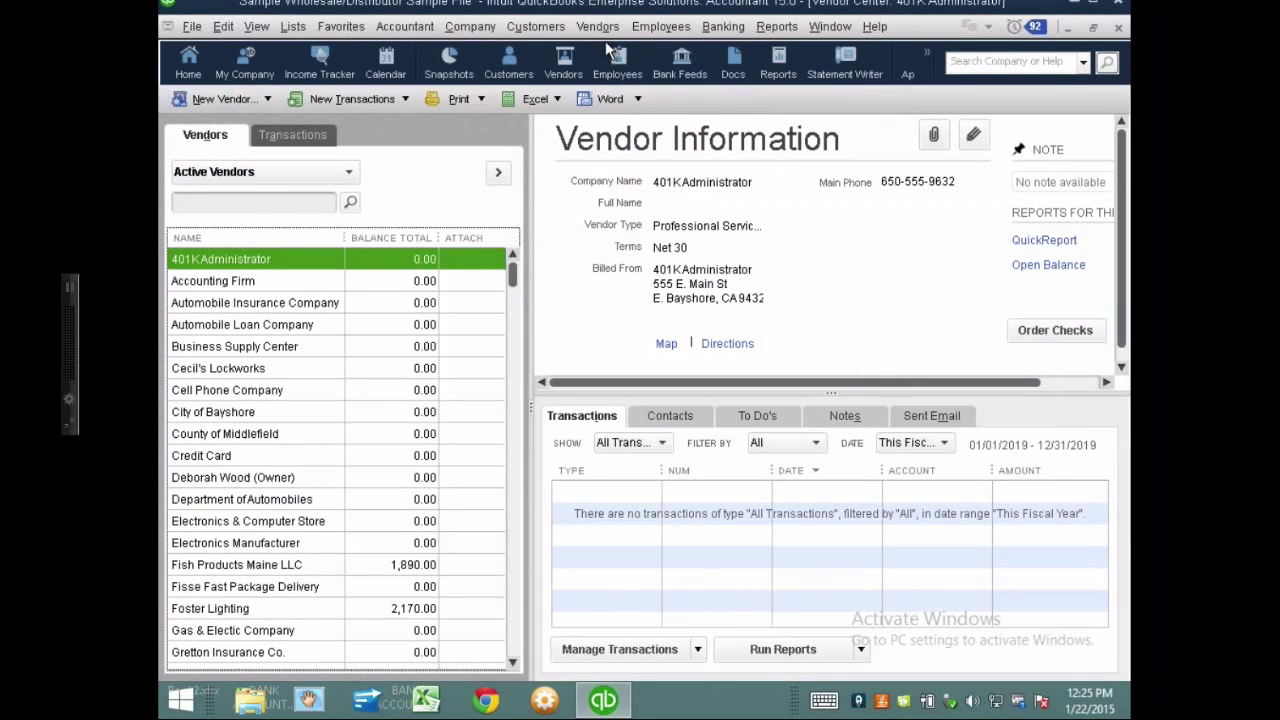
{"action": "left_click", "coordinate": [292, 134]}
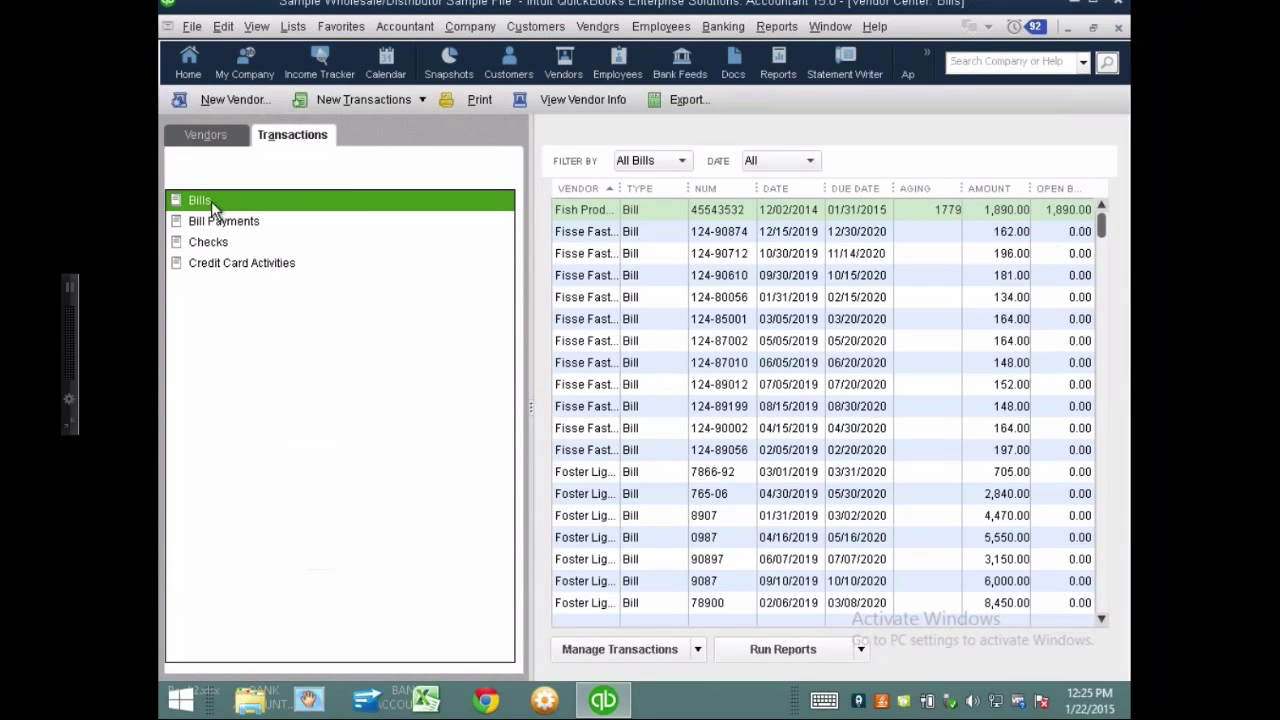
{"action": "left_click", "coordinate": [772, 161]}
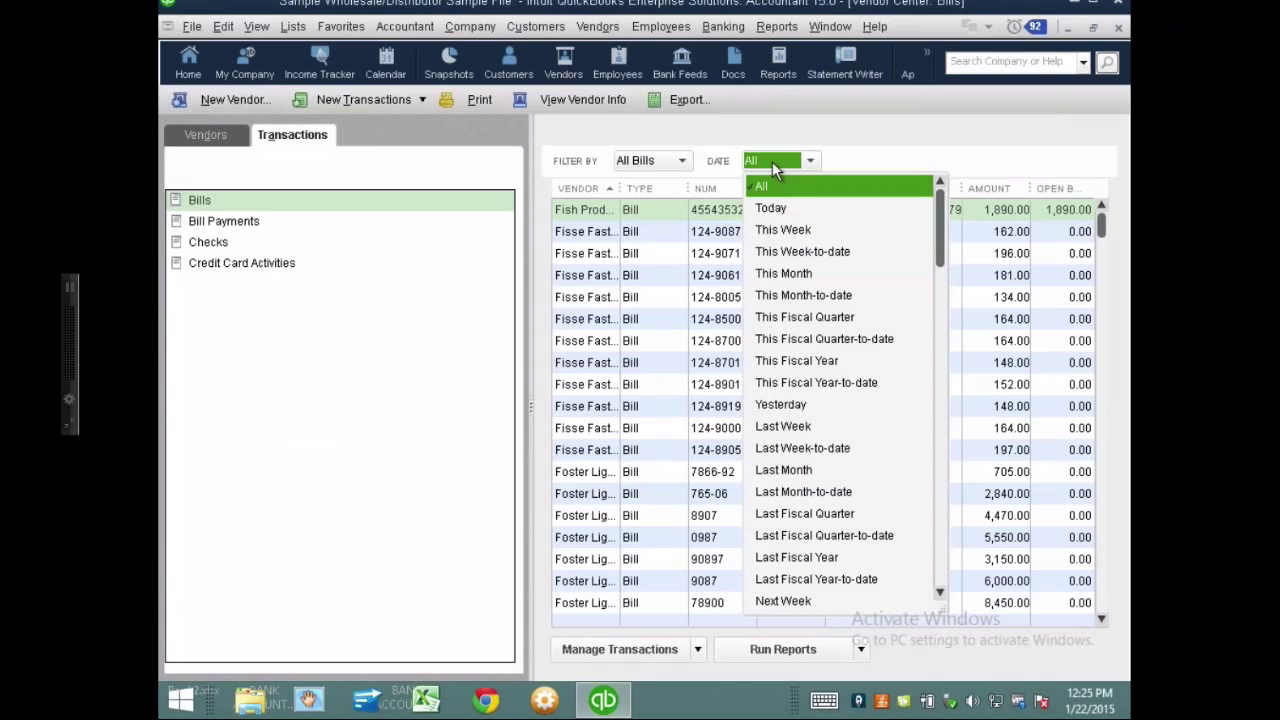
{"action": "left_click", "coordinate": [790, 360]}
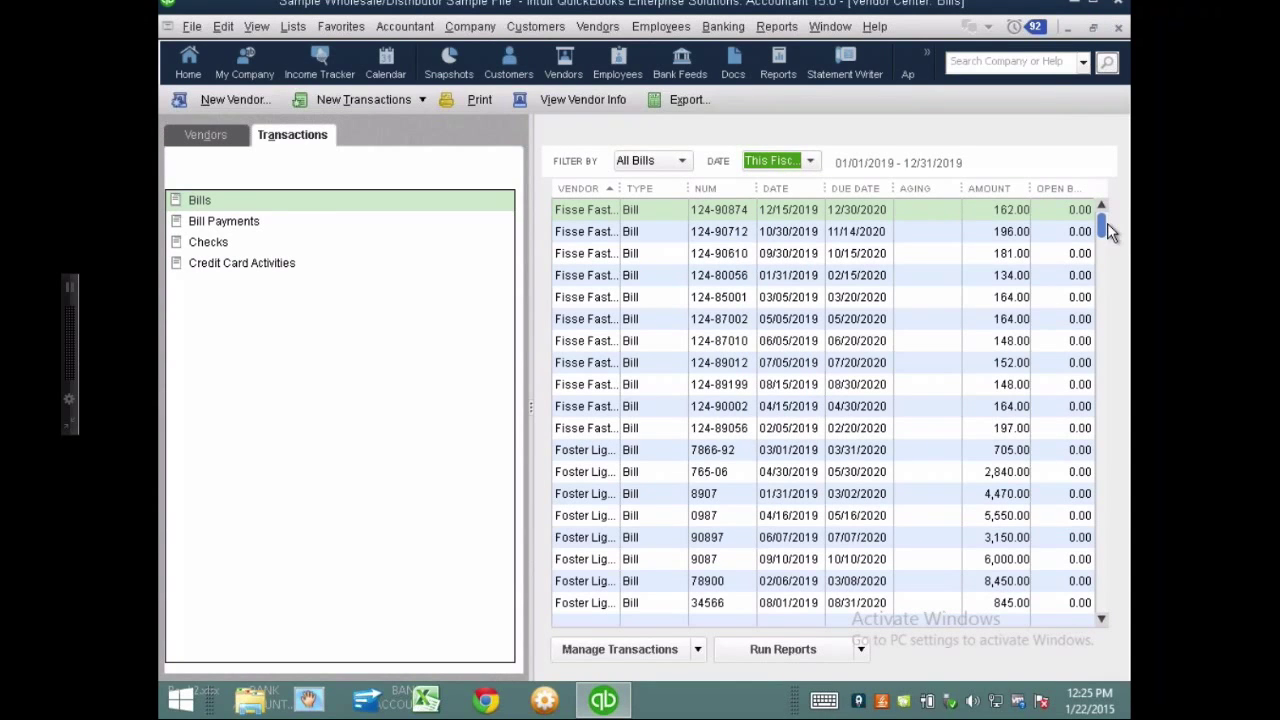
- Open the Peacock Bulb Manufacturing Company bill dated 11/15/2019 for 2,450.00 from the bill list
{"action": "left_click_drag", "start_coordinate": [1107, 223], "coordinate": [1096, 533]}
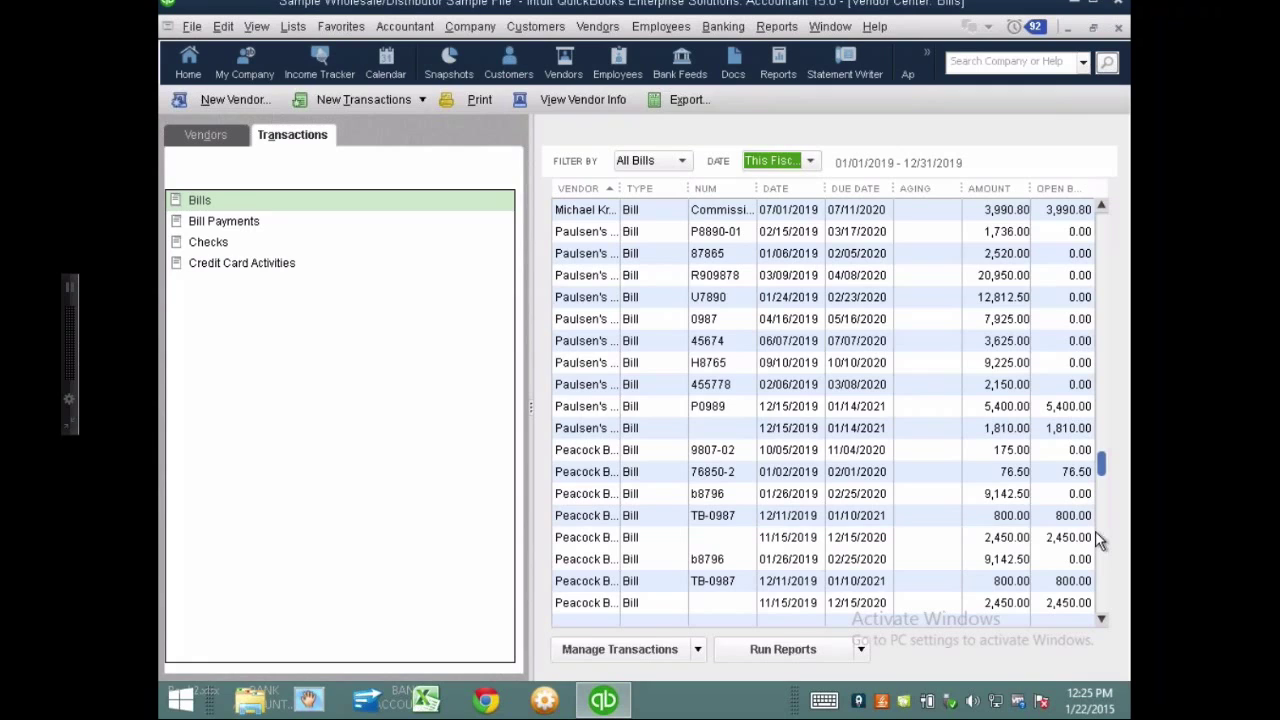
{"action": "double_click", "coordinate": [1096, 537]}
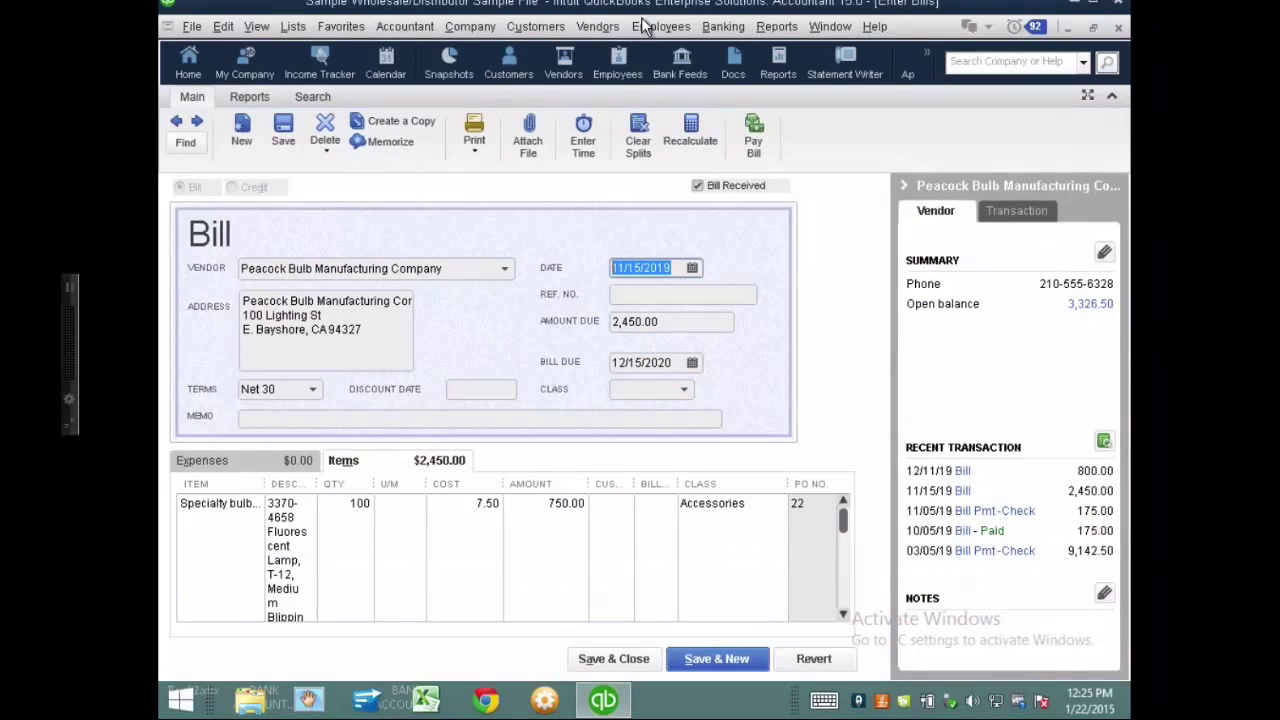
{"action": "left_click", "coordinate": [722, 26]}
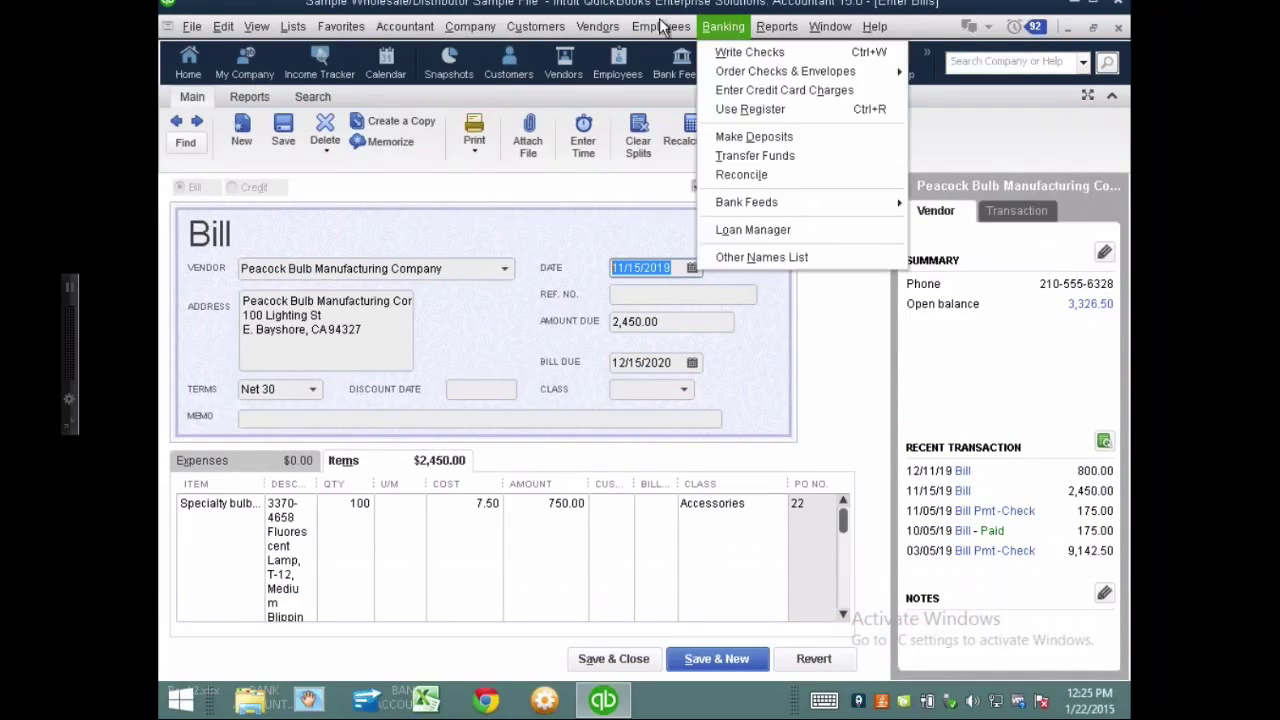
- Pay the Peacock Bulb Manufacturing Company bill of 2,450.00 by check from the Company Checking Account, dated 12/31/2018
{"action": "mouse_move", "coordinate": [660, 26]}
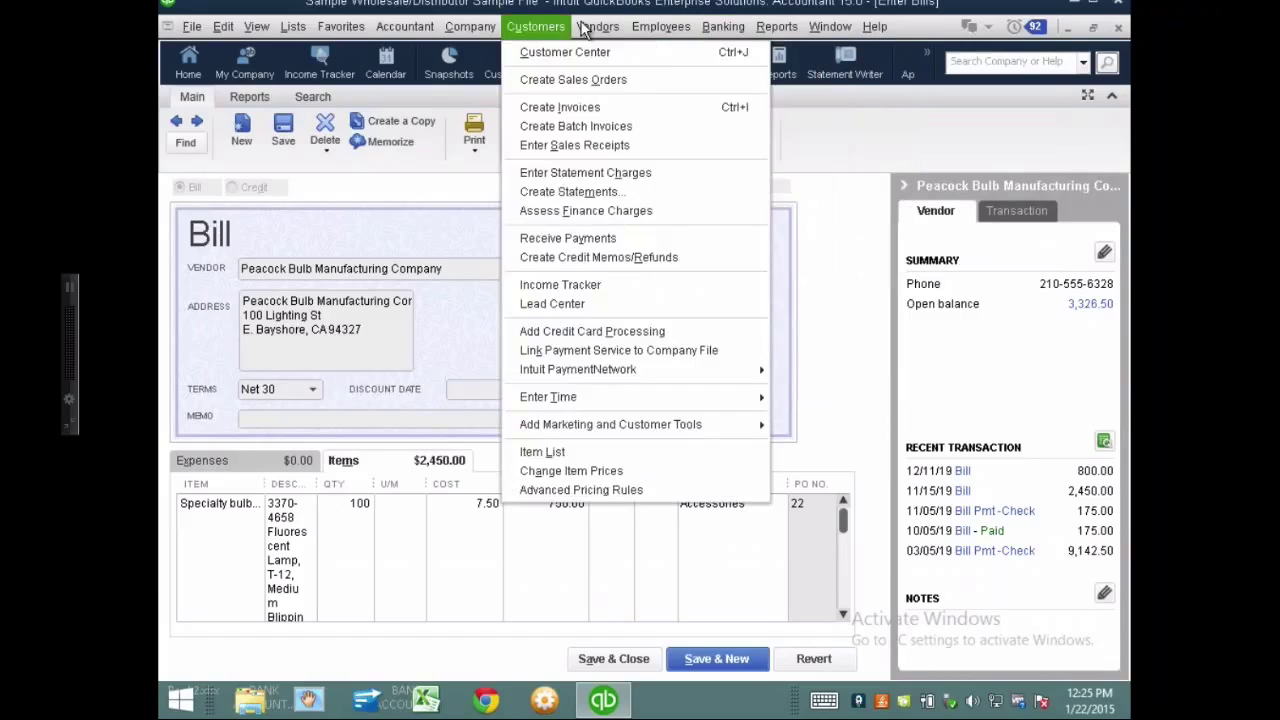
{"action": "left_click", "coordinate": [611, 96]}
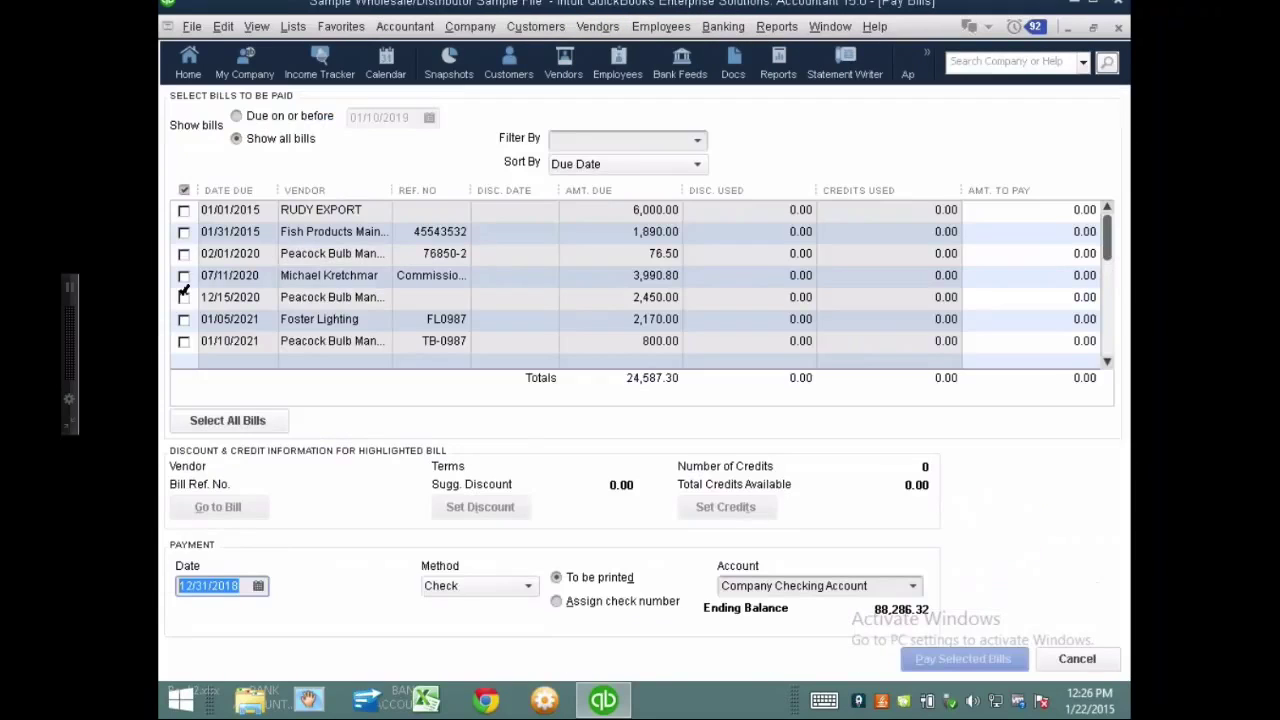
{"action": "left_click", "coordinate": [184, 297]}
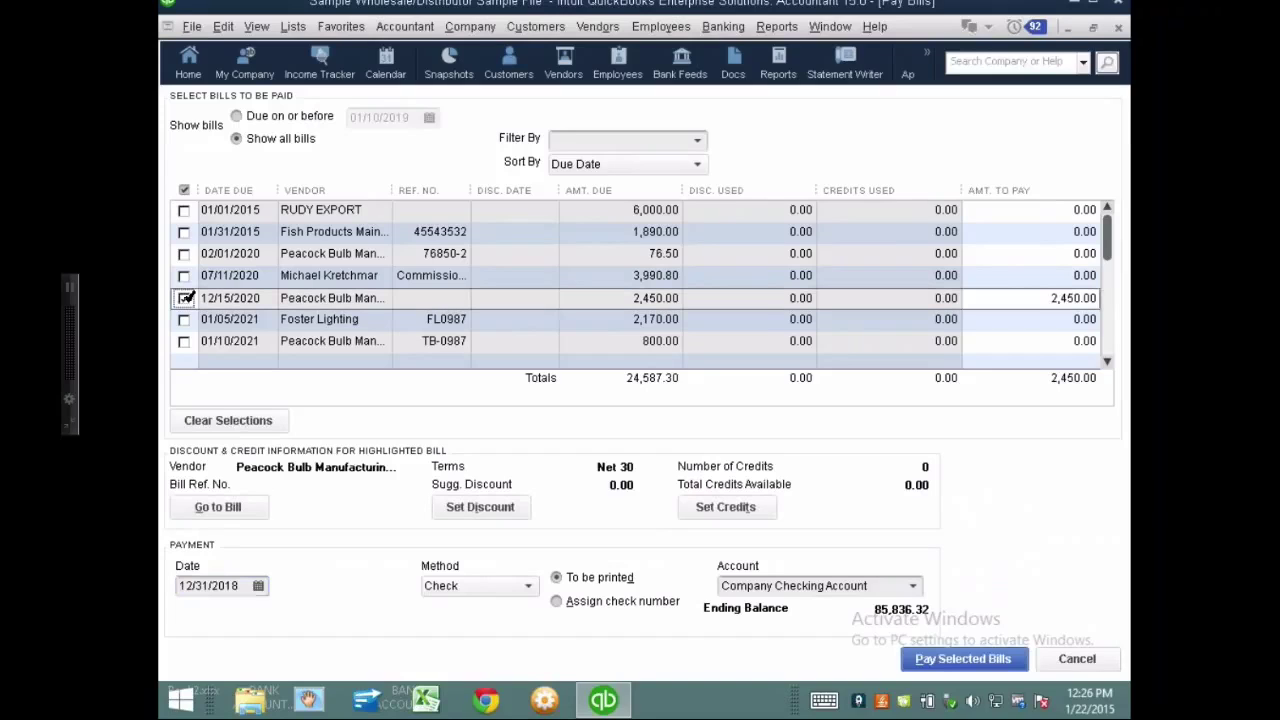
{"action": "left_click", "coordinate": [247, 585]}
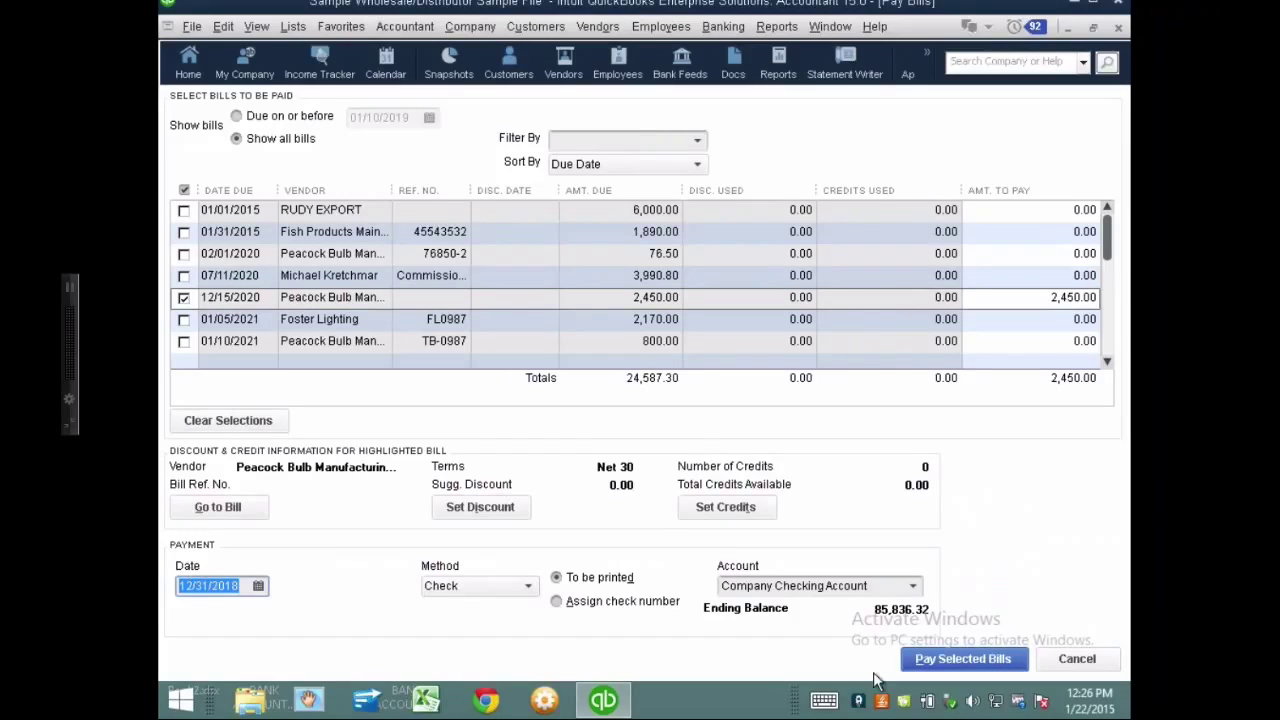
{"action": "left_click", "coordinate": [975, 659]}
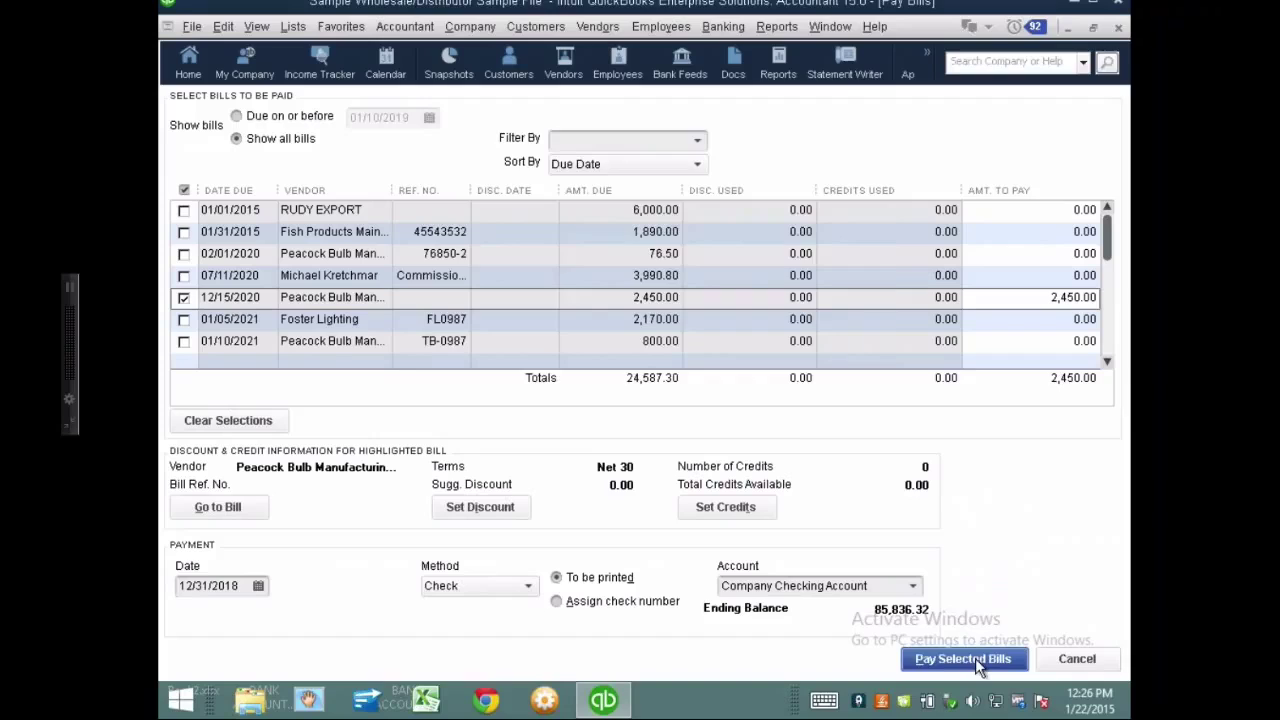
{"action": "left_click", "coordinate": [608, 390]}
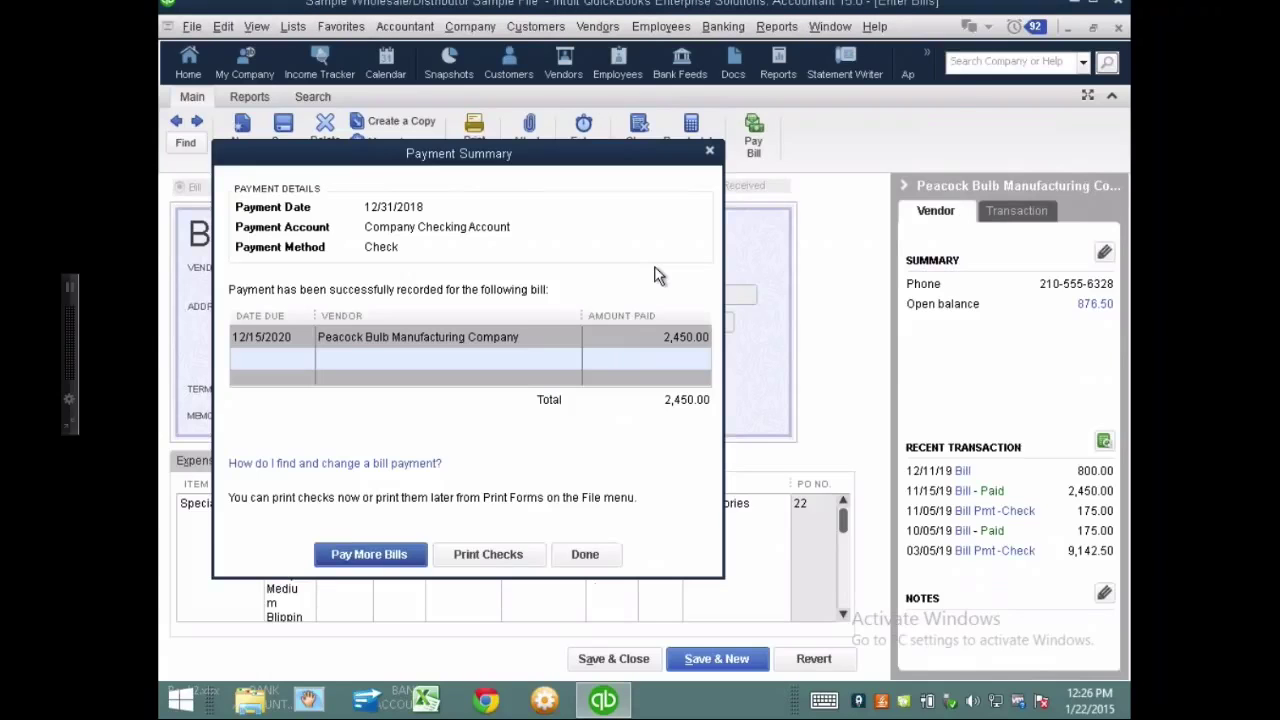
{"action": "key", "text": "Return"}
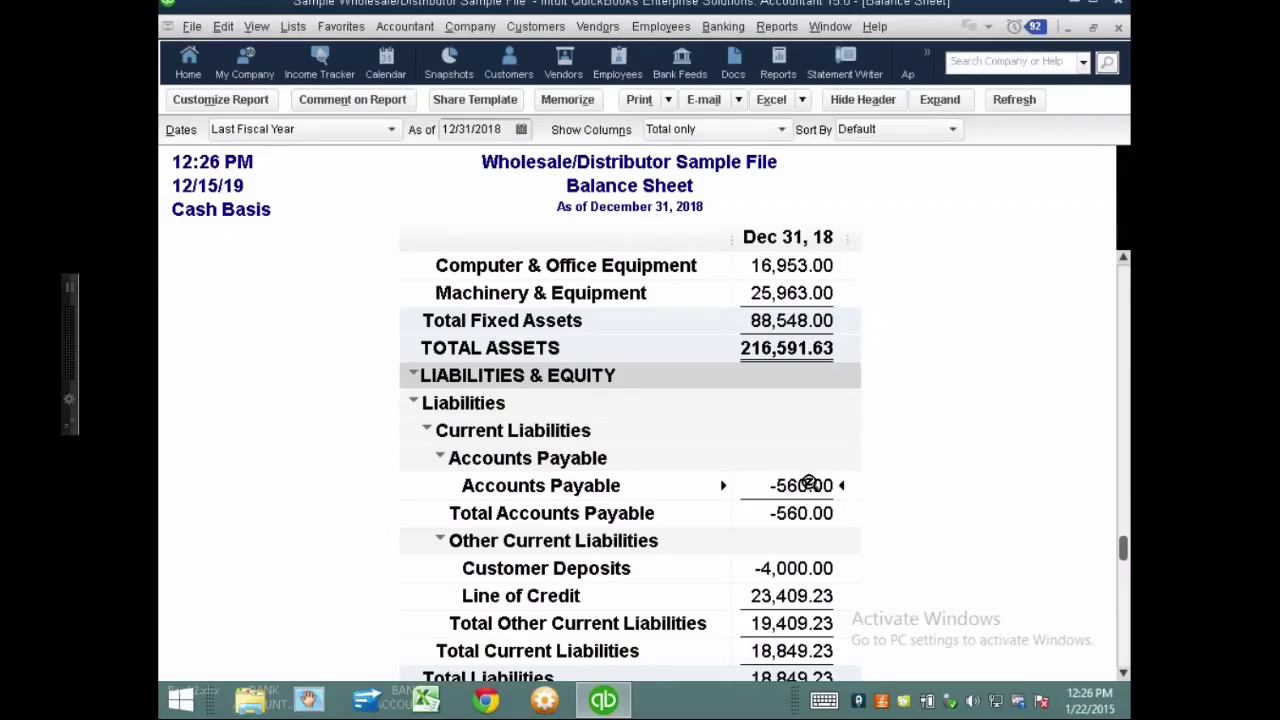
- Examine the transactions behind the Balance Sheet's Accounts Payable amount, narrowing a report column, and return to the Balance Sheet
{"action": "double_click", "coordinate": [808, 483]}
{"action": "left_click_drag", "start_coordinate": [363, 237], "coordinate": [310, 240]}
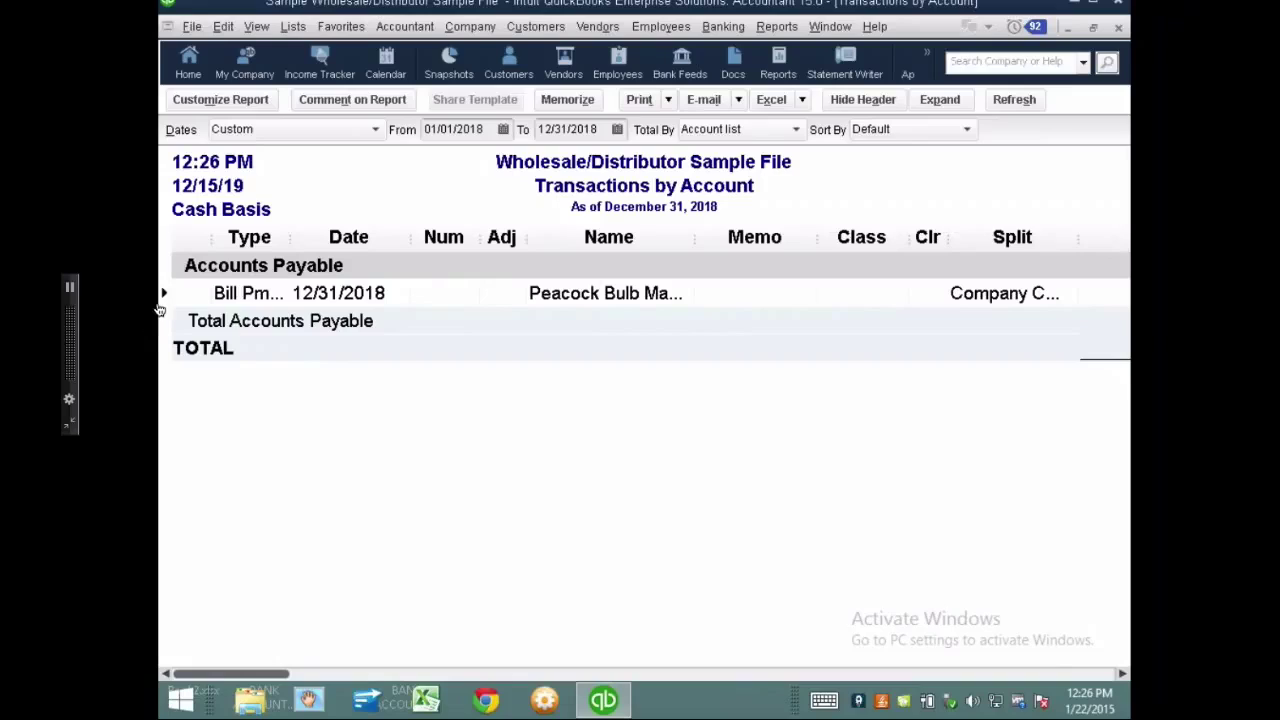
{"action": "mouse_move", "coordinate": [1120, 33]}
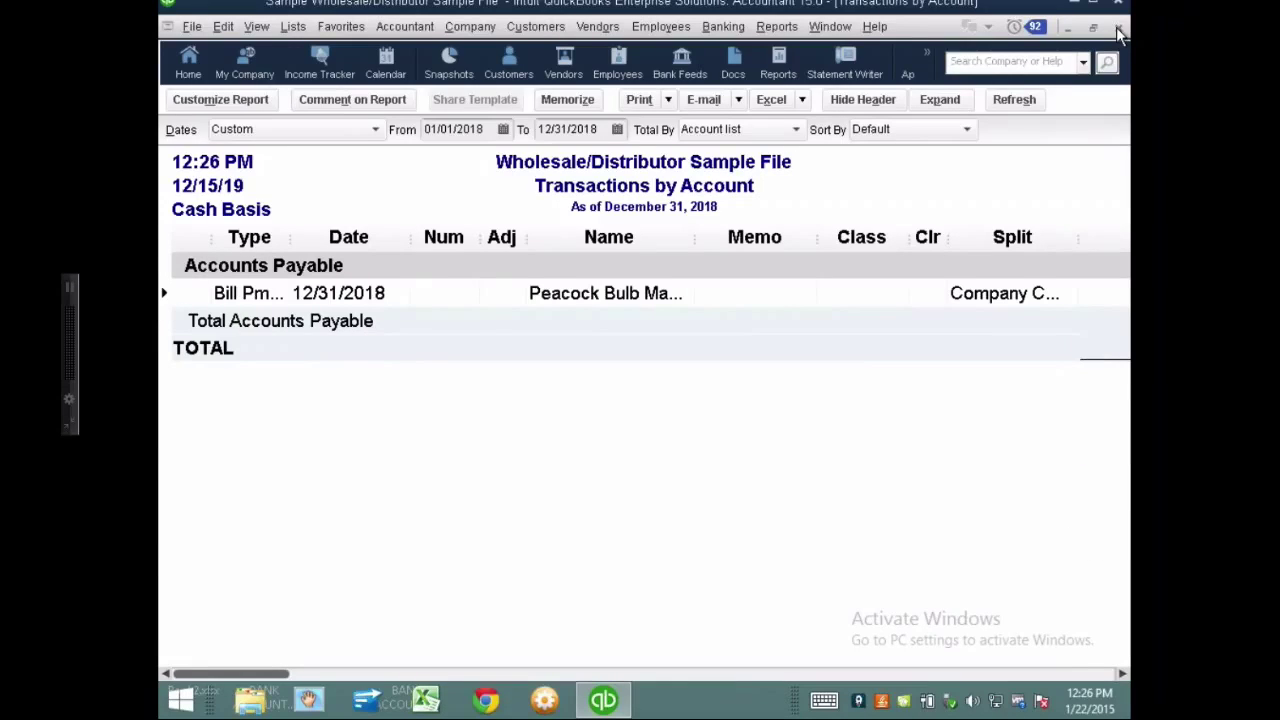
{"action": "left_click", "coordinate": [1116, 27]}
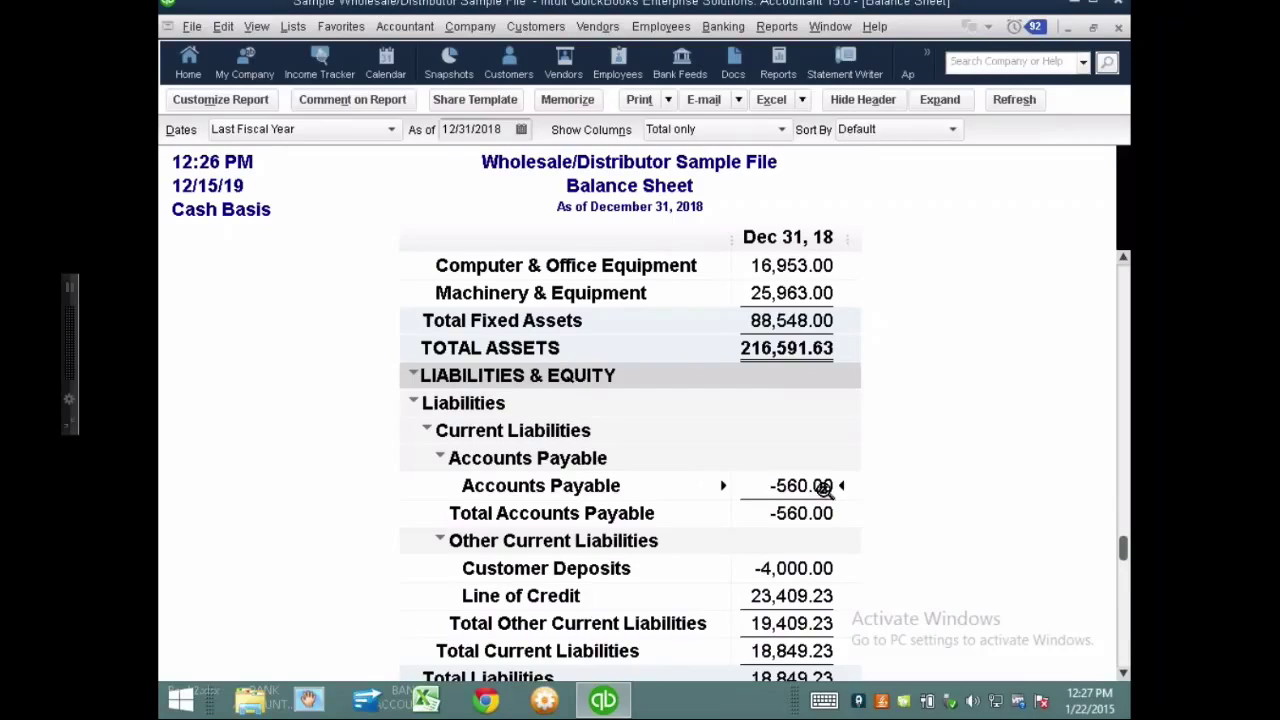
- Start a new vendor bill dated 12/31/2018 for Automobile Loan Company
{"action": "left_click", "coordinate": [612, 30]}
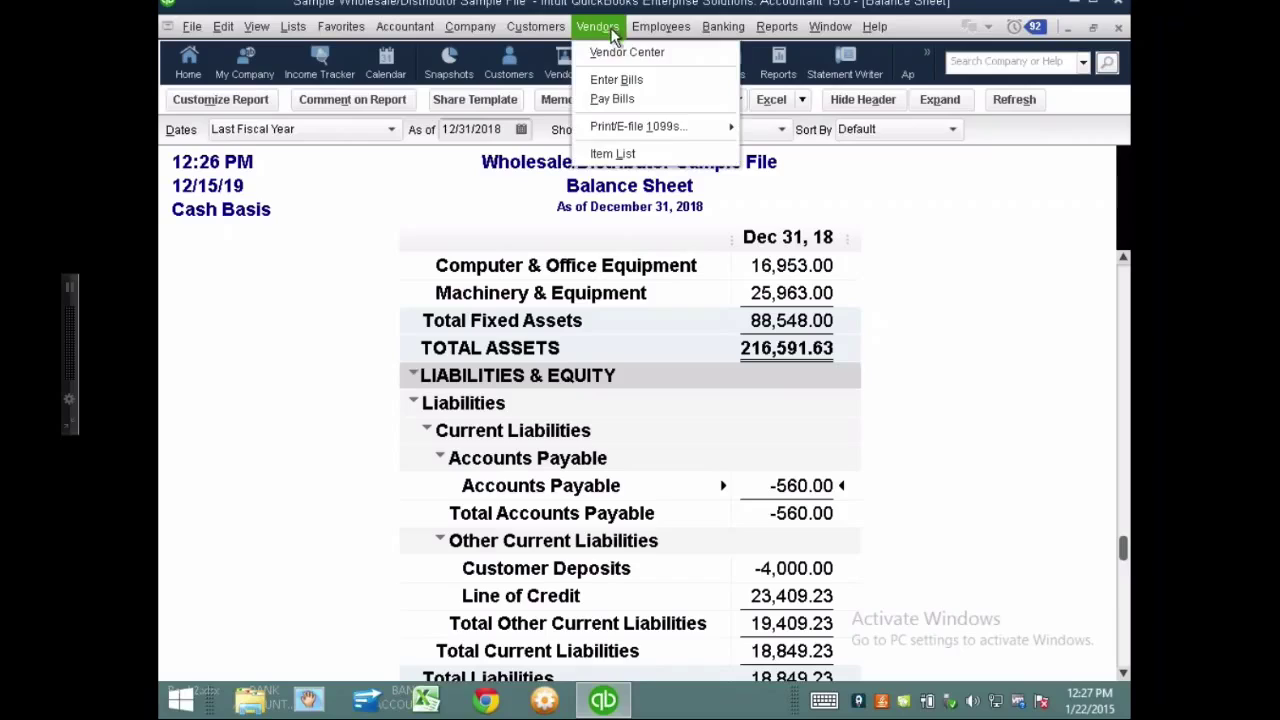
{"action": "left_click", "coordinate": [613, 80]}
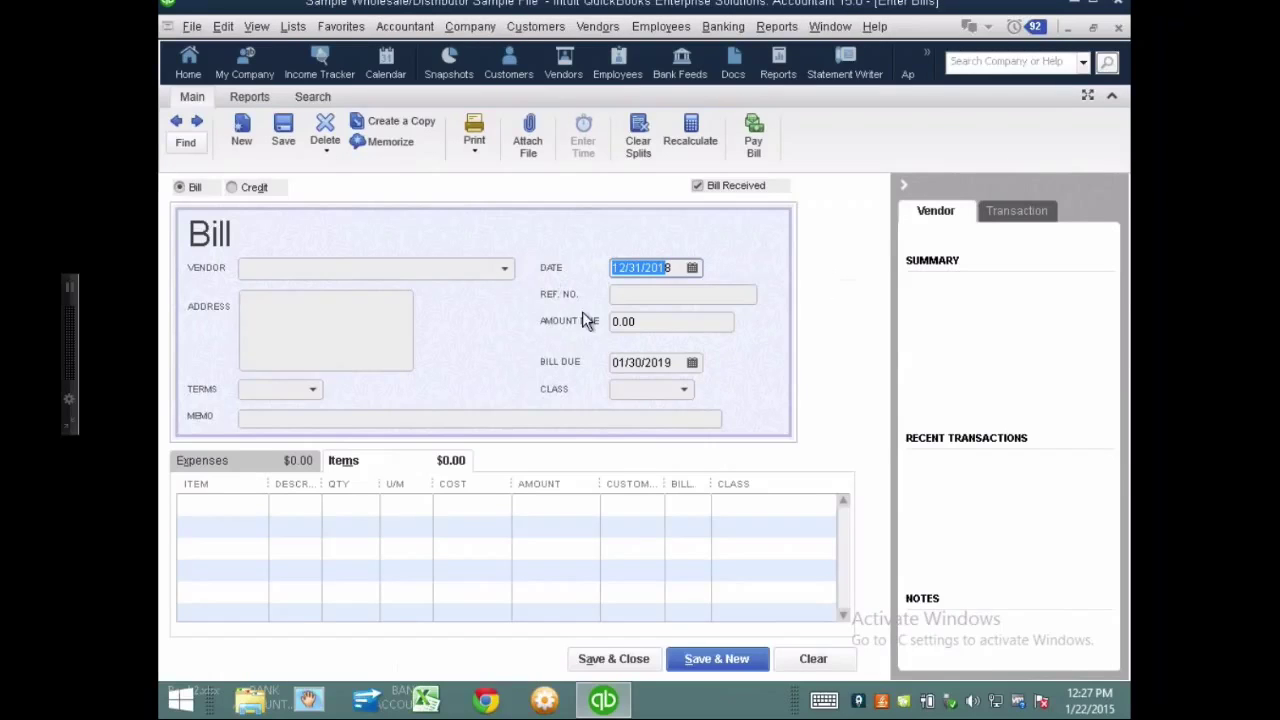
{"action": "left_click", "coordinate": [505, 270]}
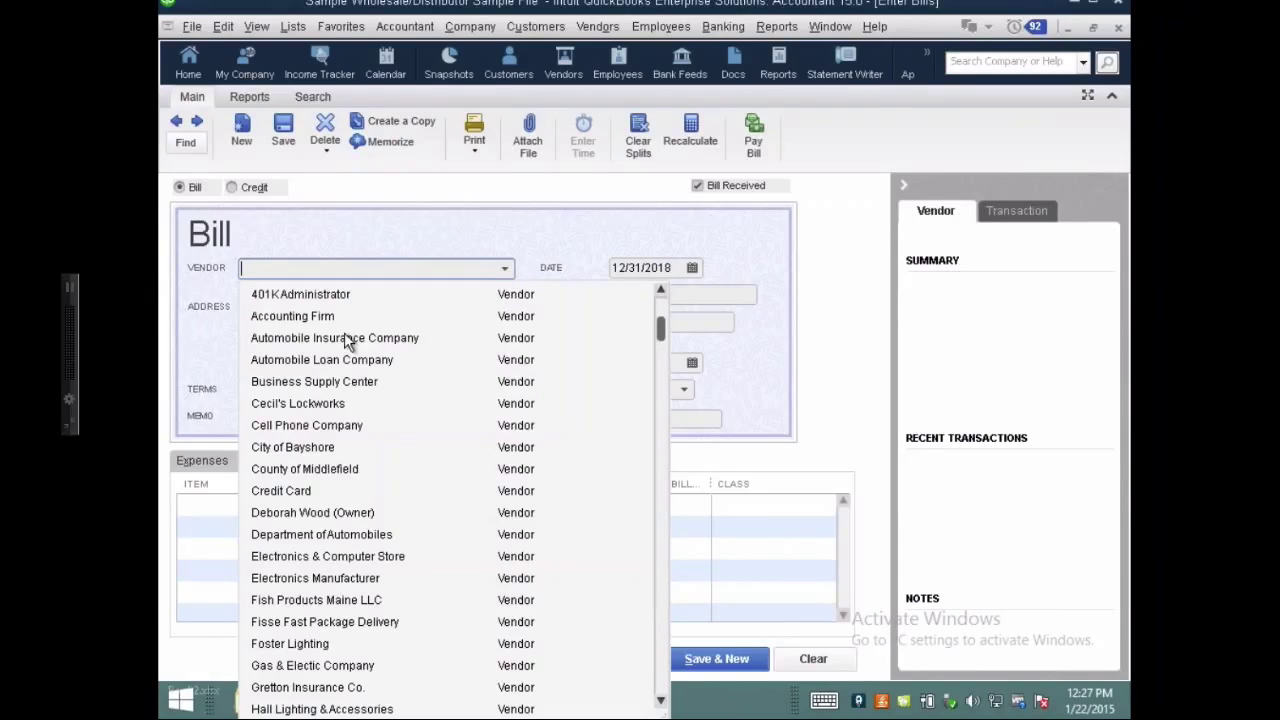
{"action": "left_click", "coordinate": [340, 360]}
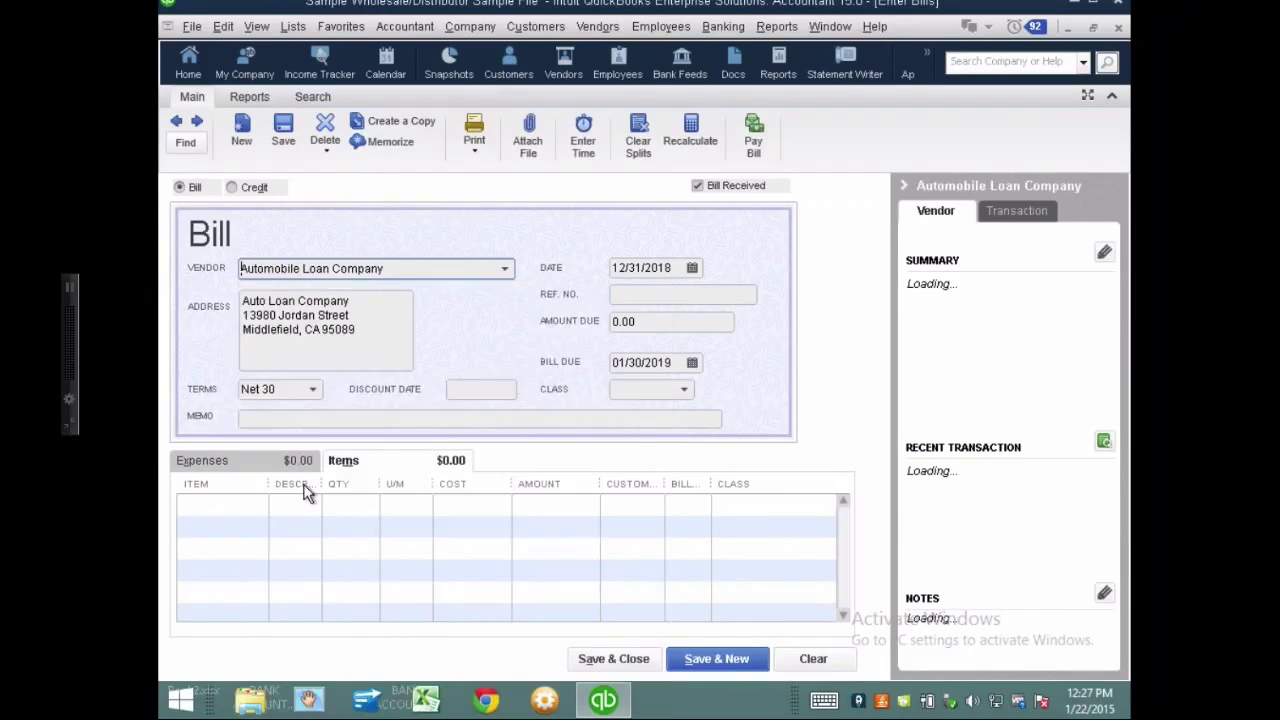
- Add a 10,000.00 expense line to the bill under Car/Truck Expense:Gas and save it, accepting the closed-period change
{"action": "left_click", "coordinate": [295, 503]}
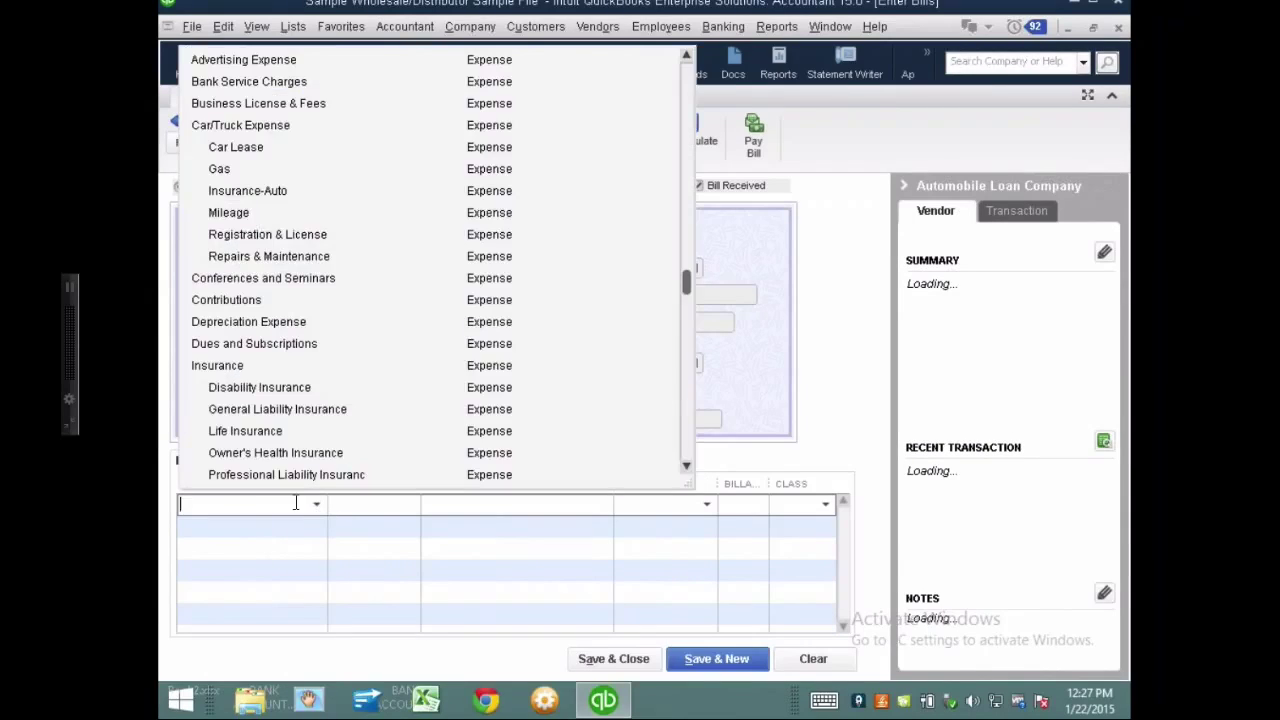
{"action": "left_click", "coordinate": [253, 147]}
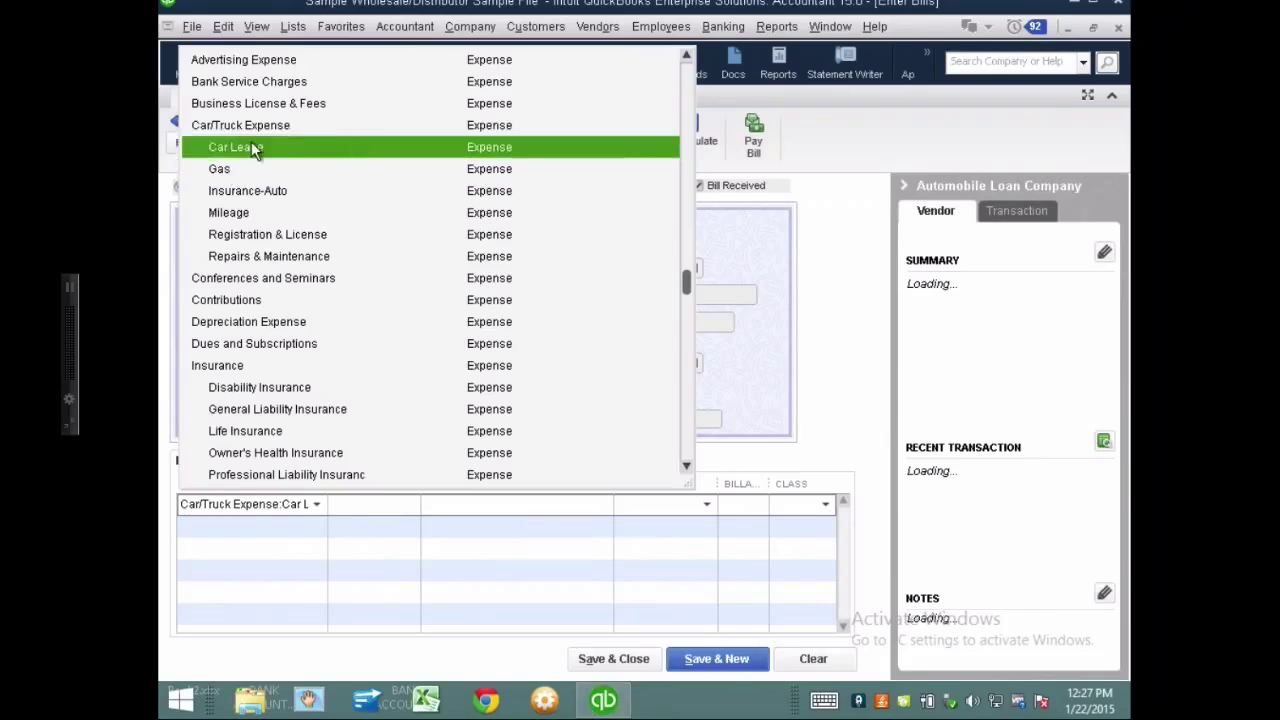
{"action": "left_click", "coordinate": [241, 169]}
{"action": "key", "text": "Tab"}
{"action": "type", "text": "10000"}
{"action": "key", "text": "Tab"}
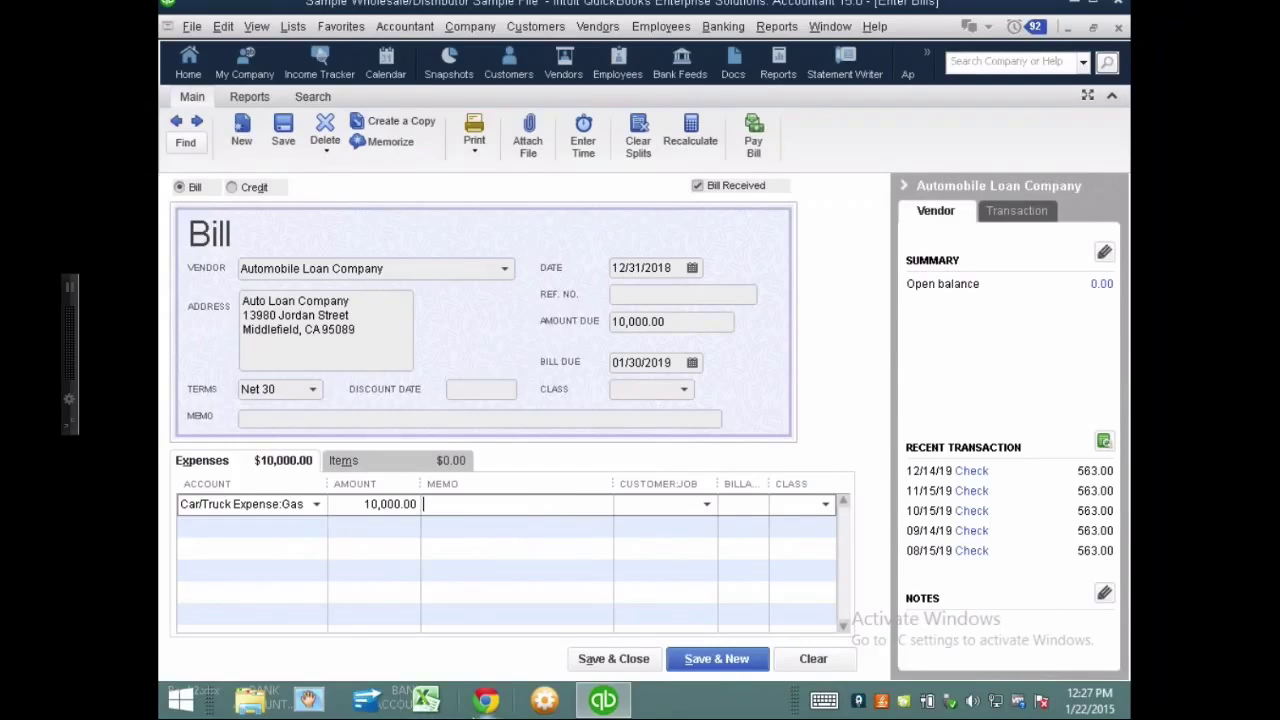
{"action": "left_click", "coordinate": [613, 658]}
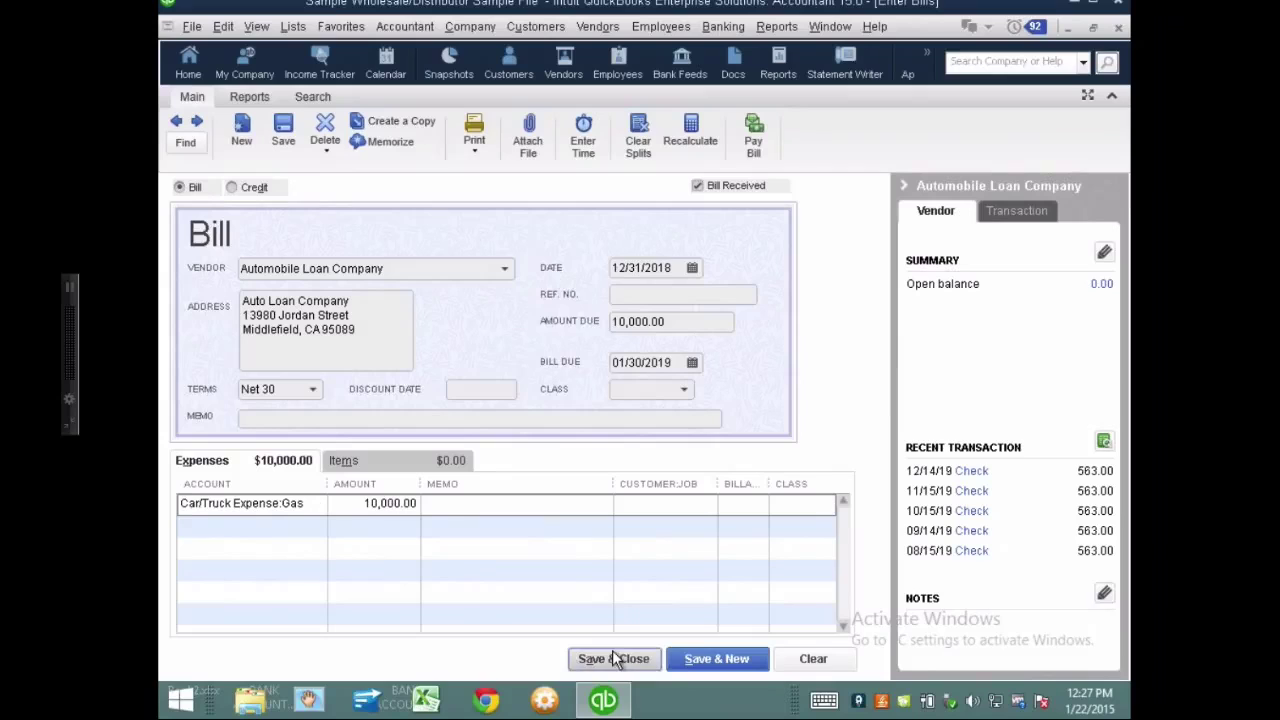
{"action": "left_click", "coordinate": [603, 389]}
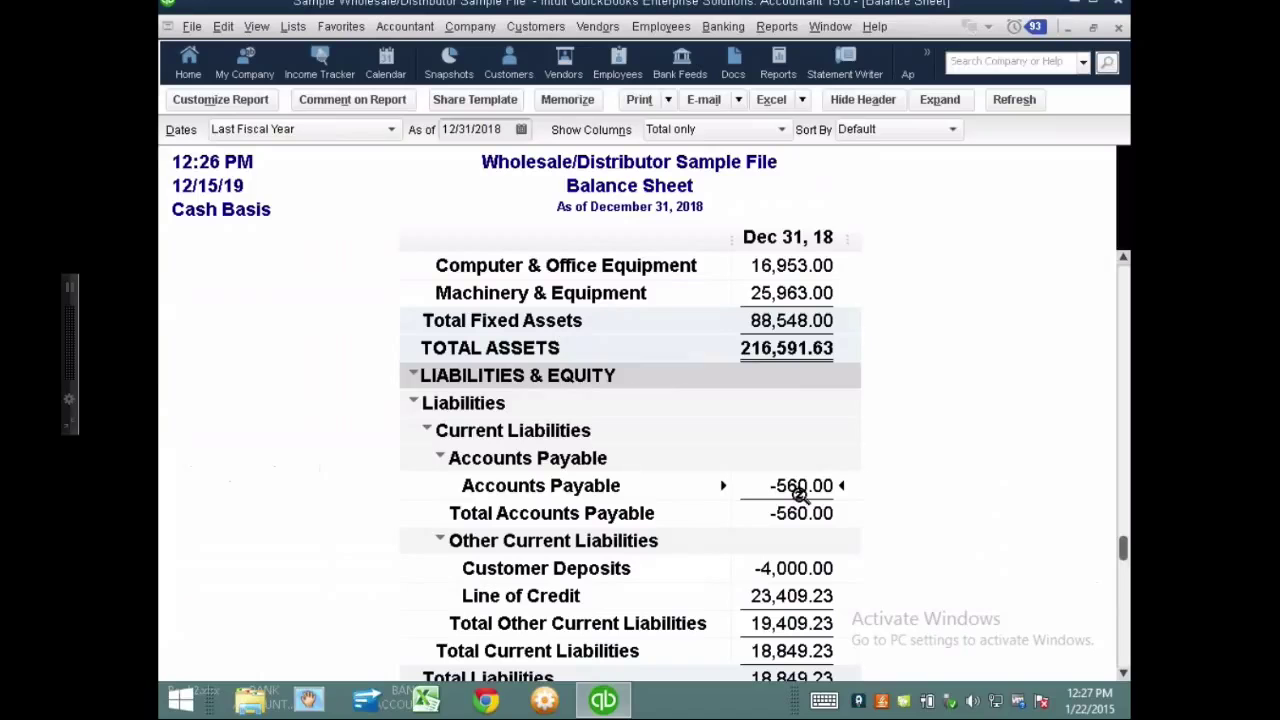
- Find bills with an amount of 10,000.00 and open the Automobile Loan Company bill dated 12/31/2018
{"action": "left_click", "coordinate": [222, 26]}
{"action": "left_click", "coordinate": [243, 277]}
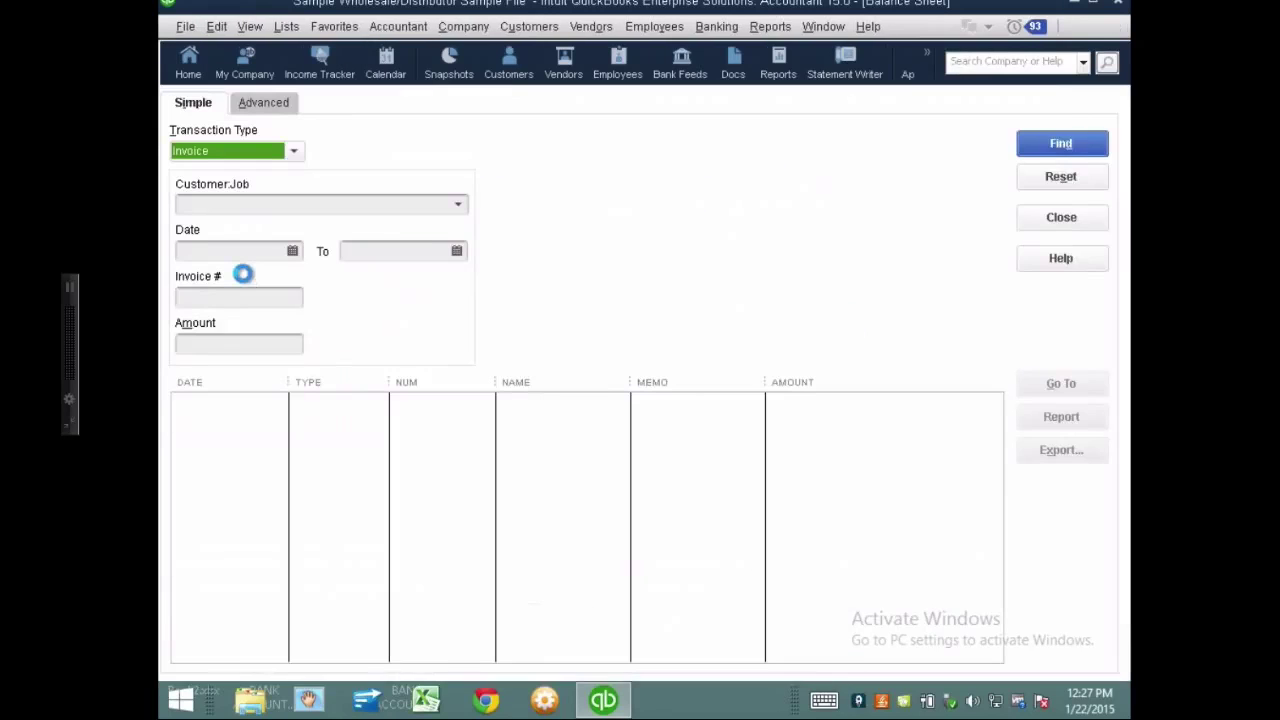
{"action": "left_click", "coordinate": [210, 343]}
{"action": "type", "text": "100000.00"}
{"action": "key", "text": "Return"}
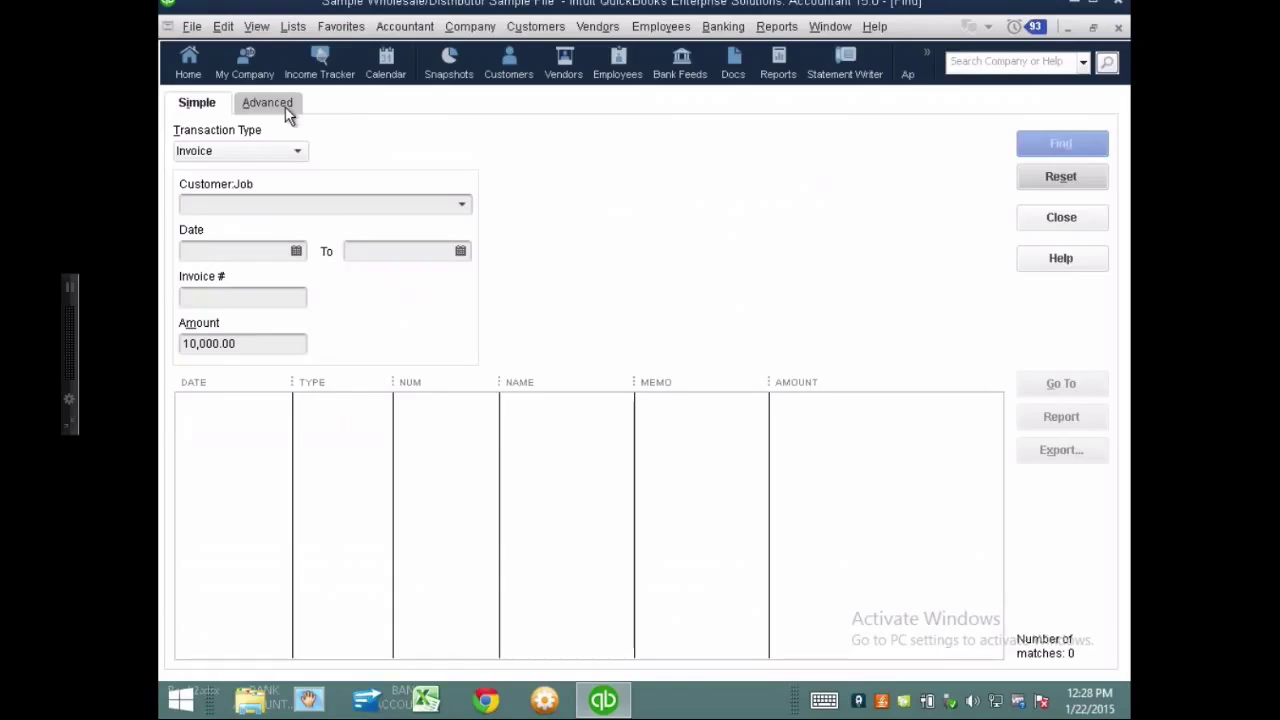
{"action": "left_click", "coordinate": [216, 151]}
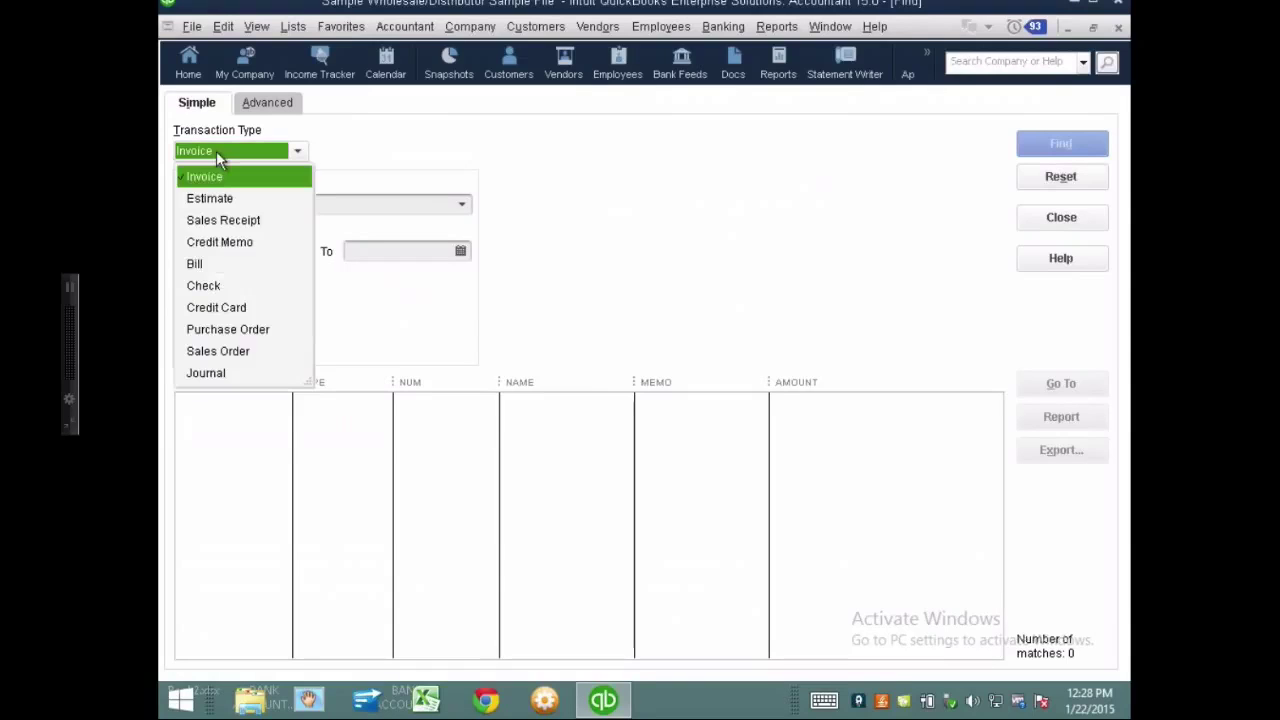
{"action": "left_click", "coordinate": [204, 262]}
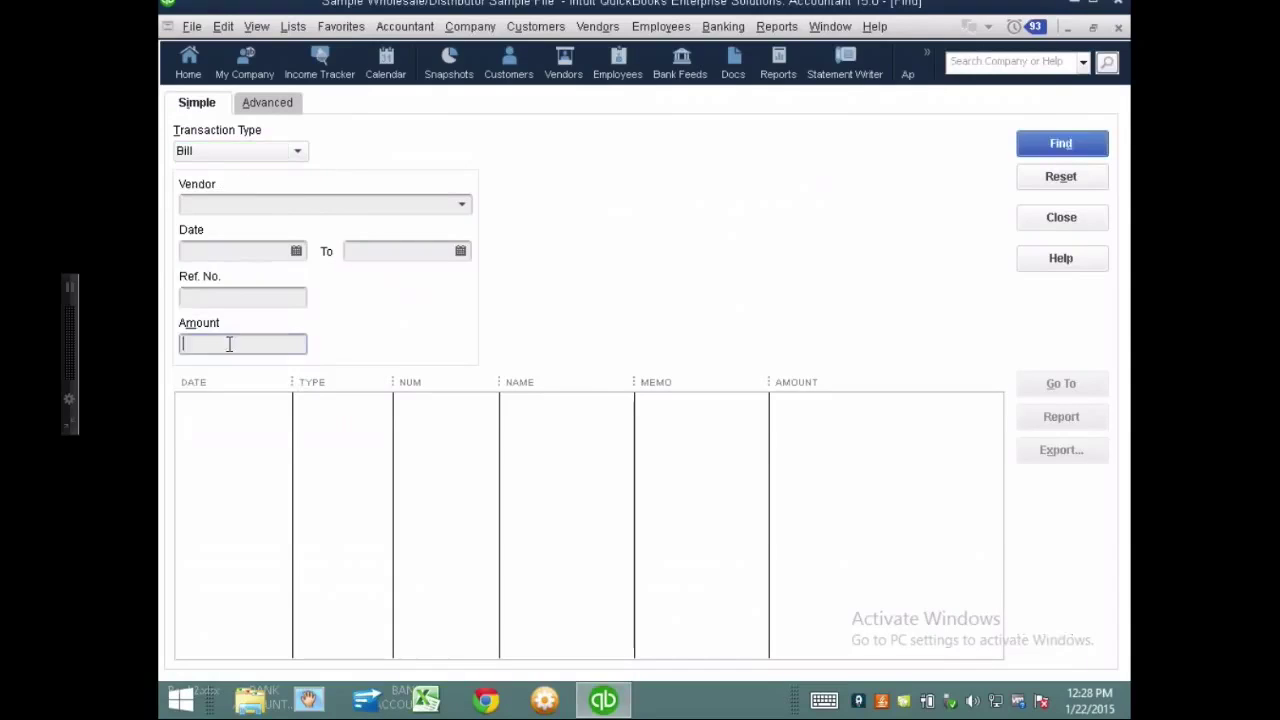
{"action": "key", "text": "Return"}
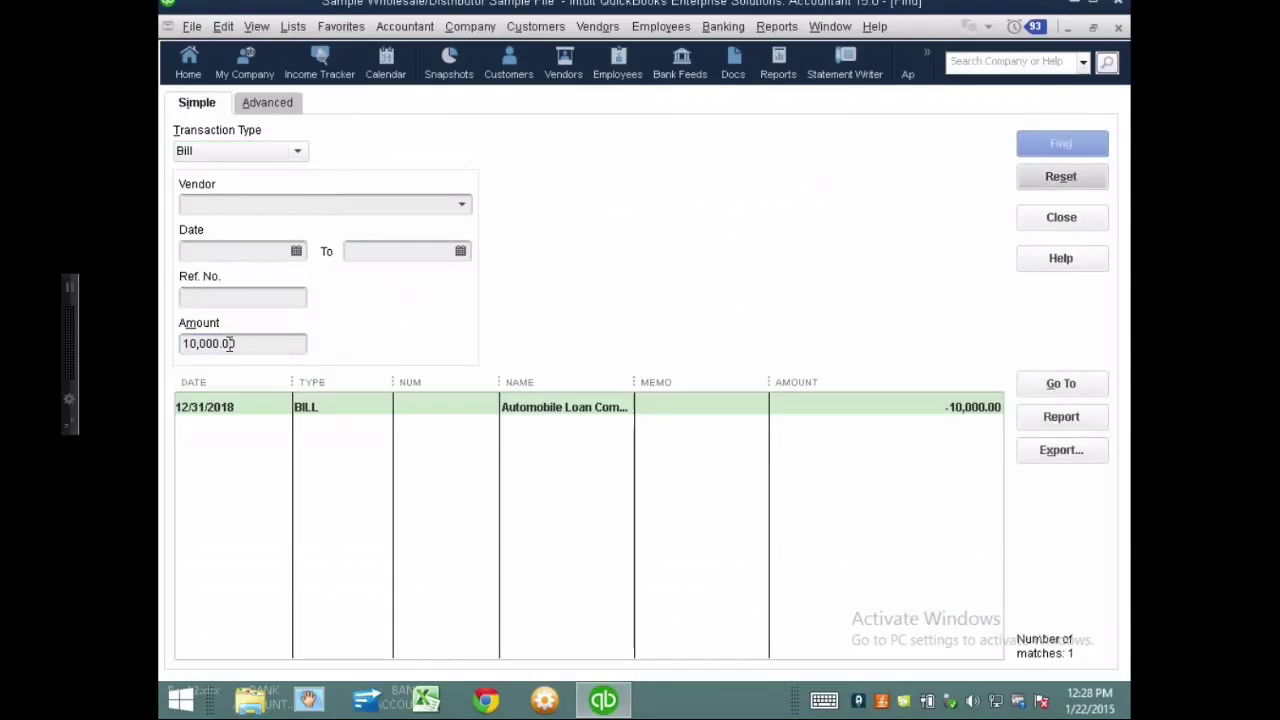
{"action": "double_click", "coordinate": [323, 407]}
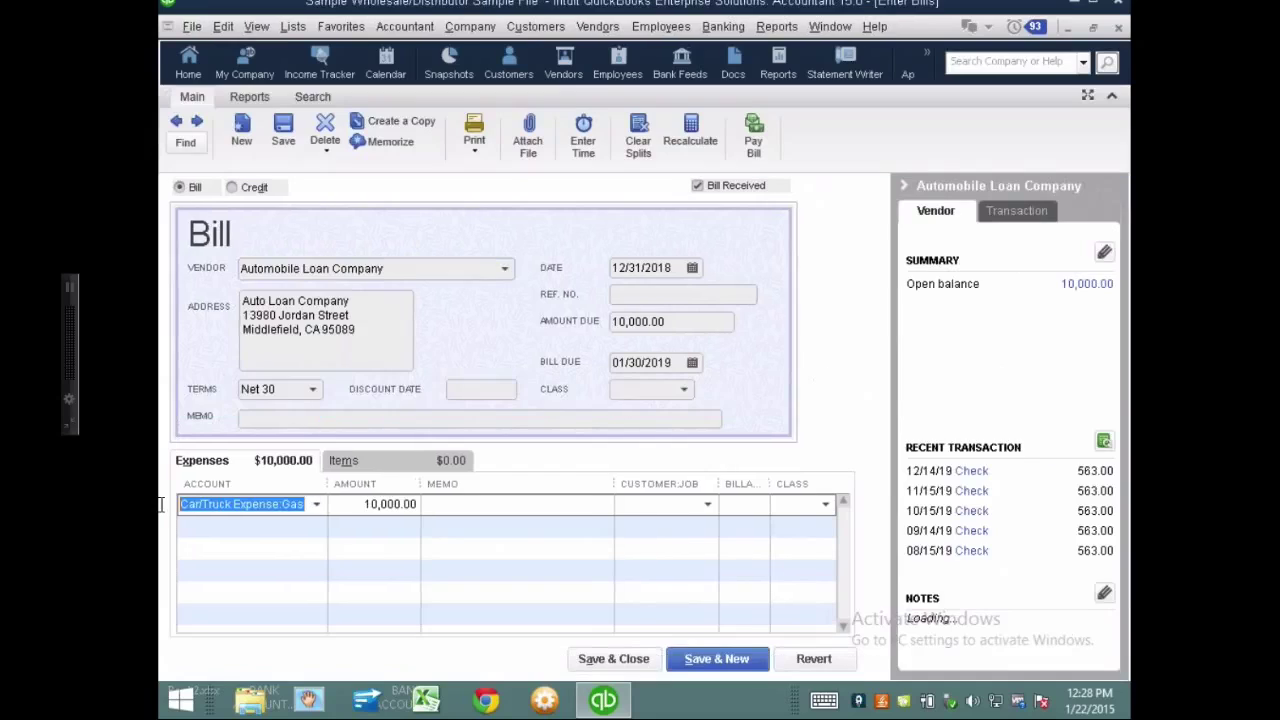
- Replace the bill's expense line with one Specialty bulbs item F20T12CW at an amount of 10,000.00
{"action": "key", "text": "Delete"}
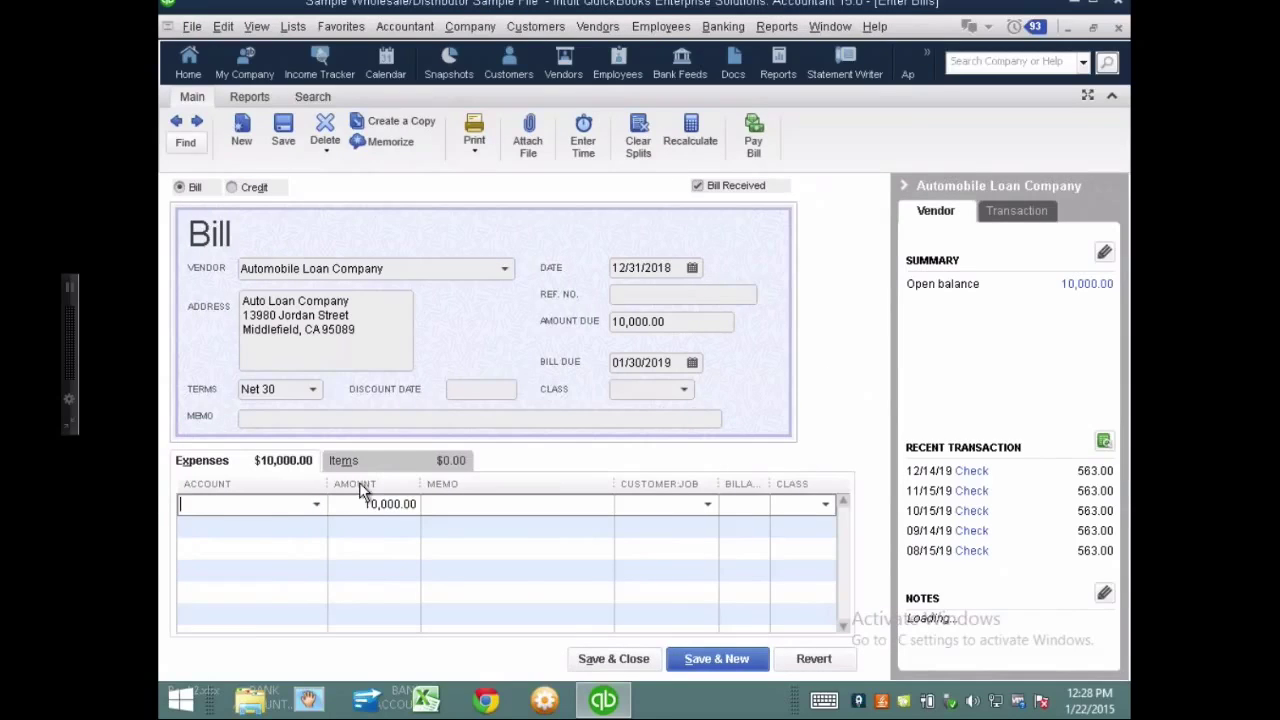
{"action": "left_click", "coordinate": [386, 457]}
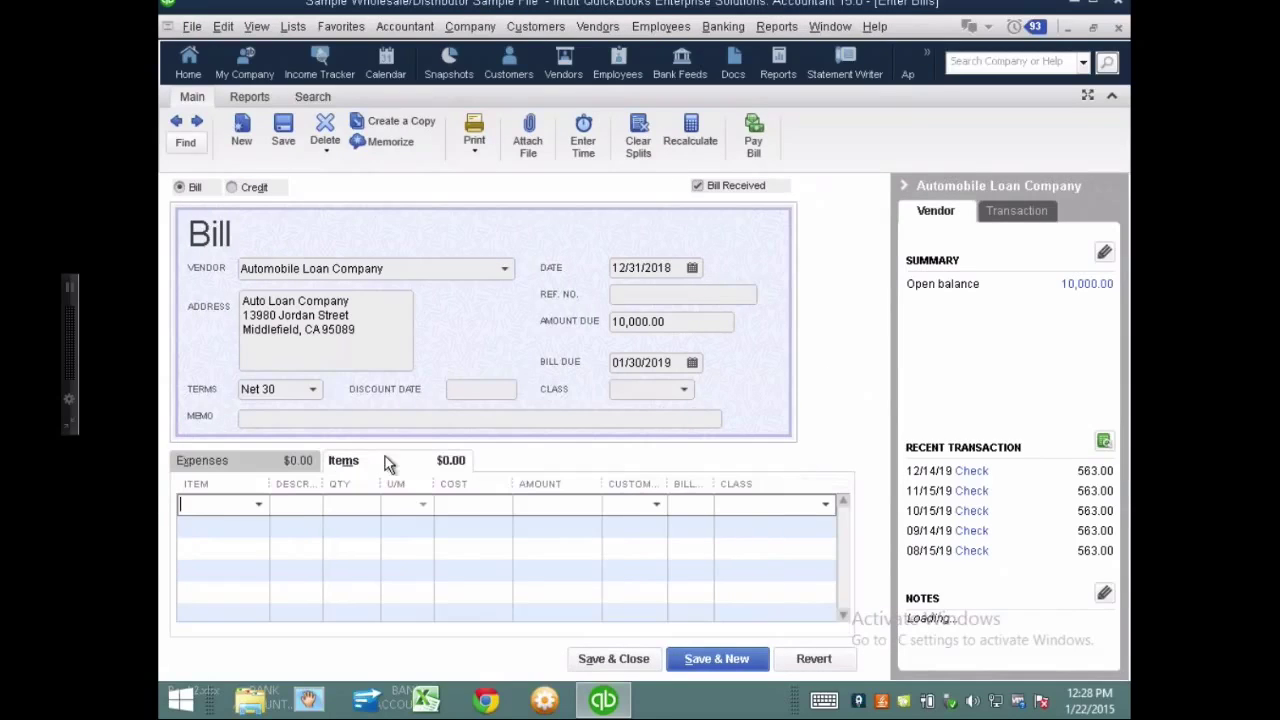
{"action": "left_click", "coordinate": [262, 505]}
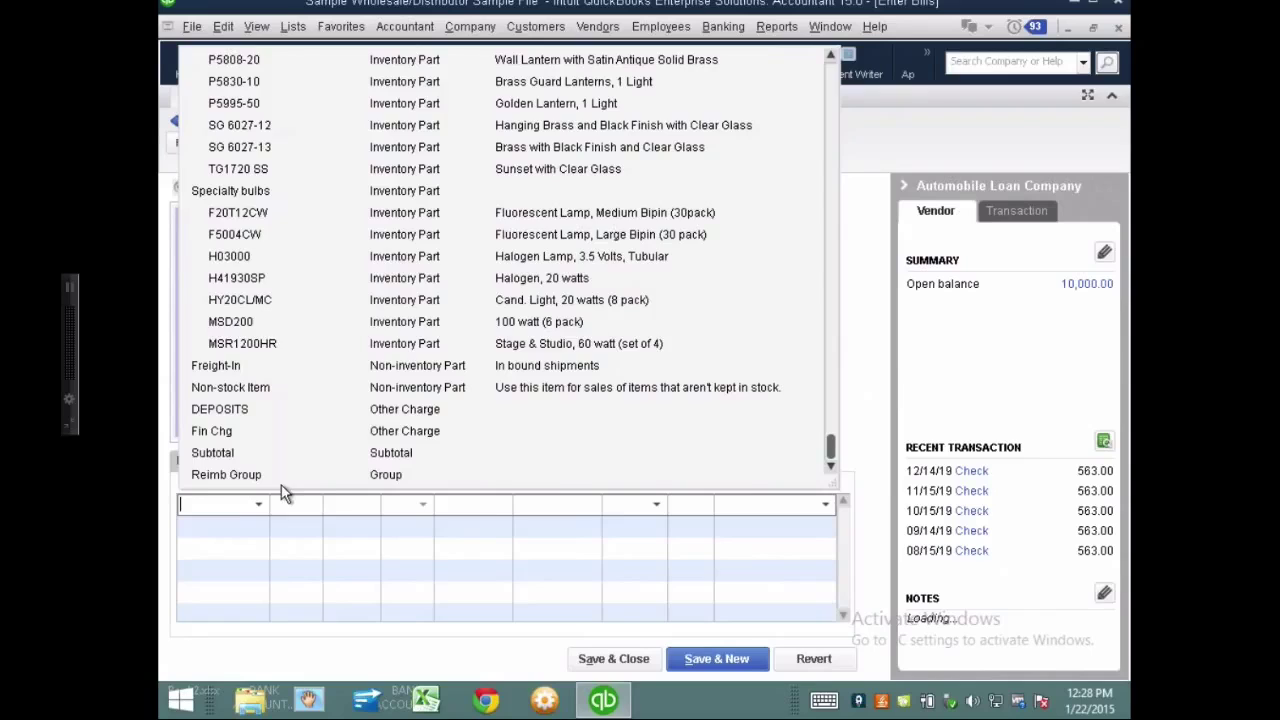
{"action": "left_click", "coordinate": [238, 212]}
{"action": "left_click", "coordinate": [585, 504]}
{"action": "type", "text": "10000"}
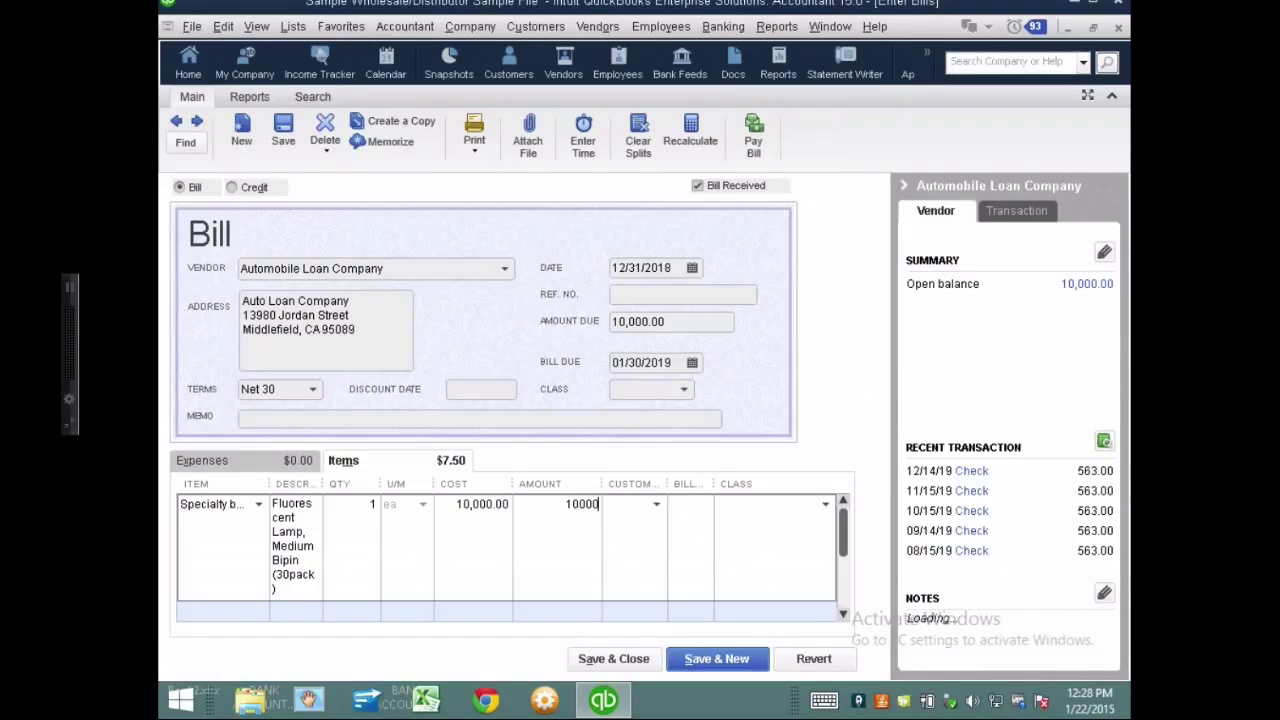
{"action": "left_click", "coordinate": [660, 508]}
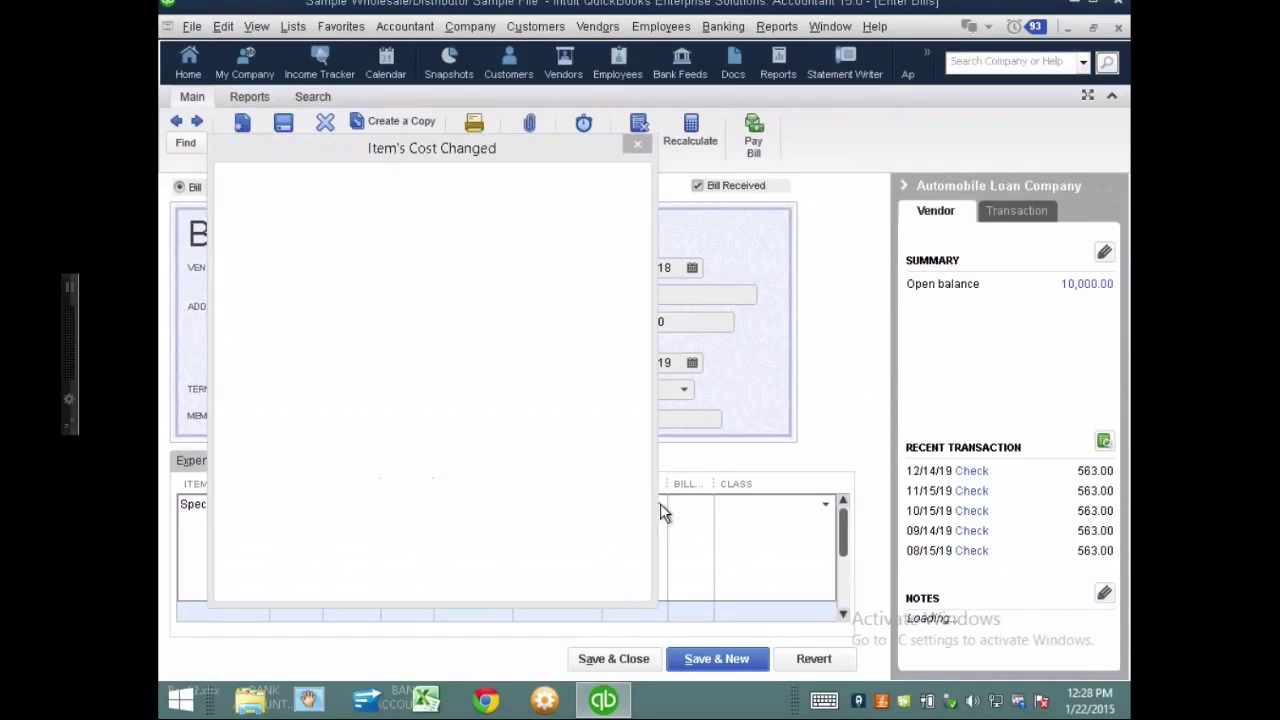
- Save the edited bill despite the closed-period warning and close the transaction search to return to the Balance Sheet
{"action": "left_click", "coordinate": [613, 658]}
{"action": "left_click", "coordinate": [560, 226]}
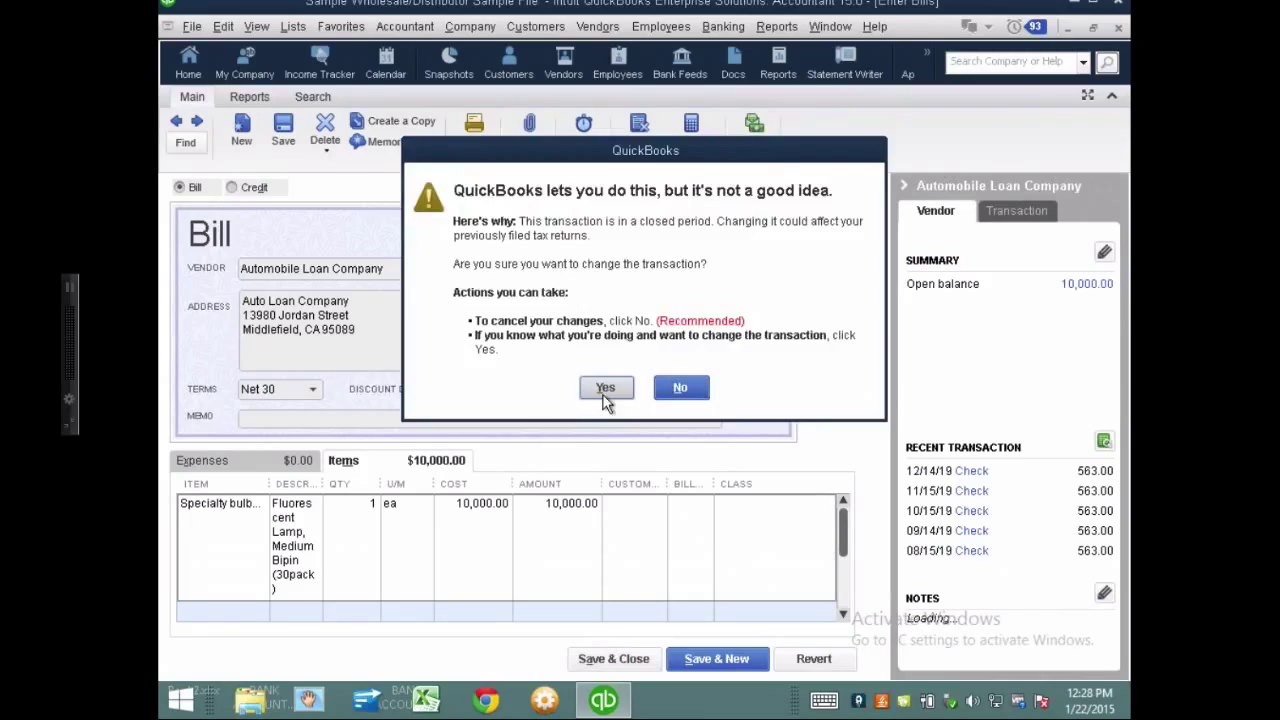
{"action": "left_click", "coordinate": [606, 392]}
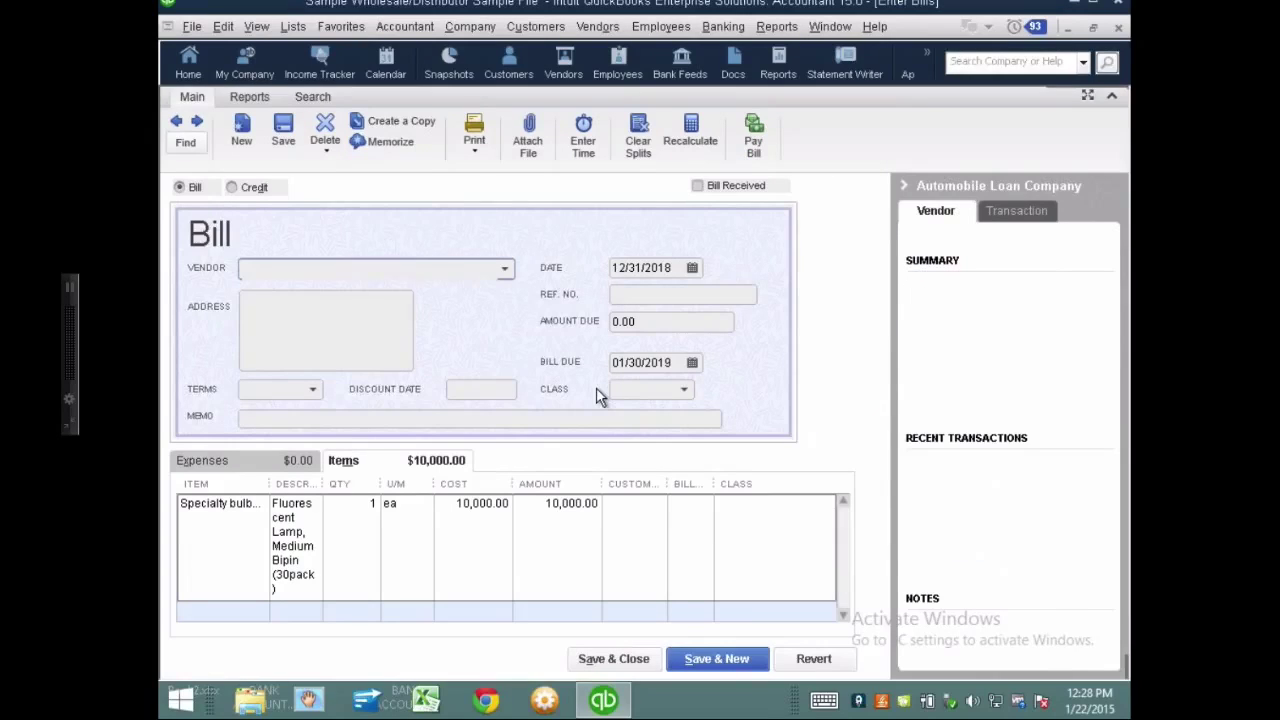
{"action": "key", "text": "ctrl+f"}
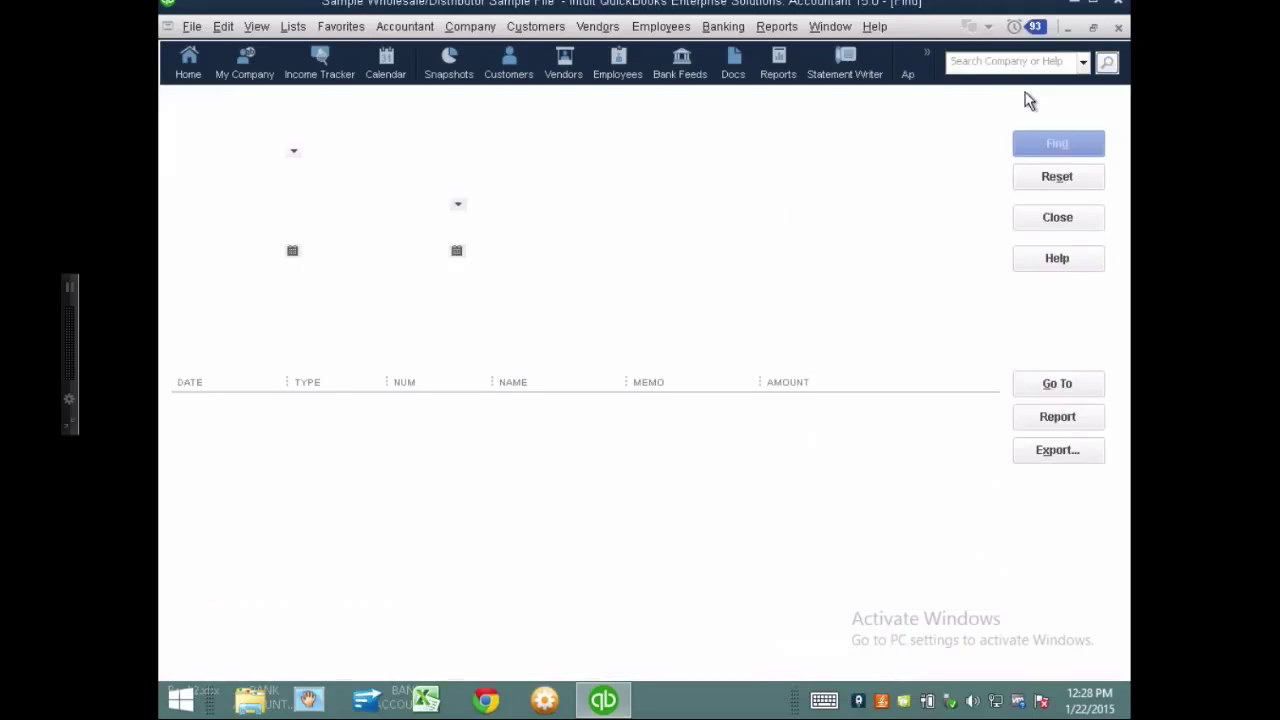
{"action": "key", "text": "Escape"}
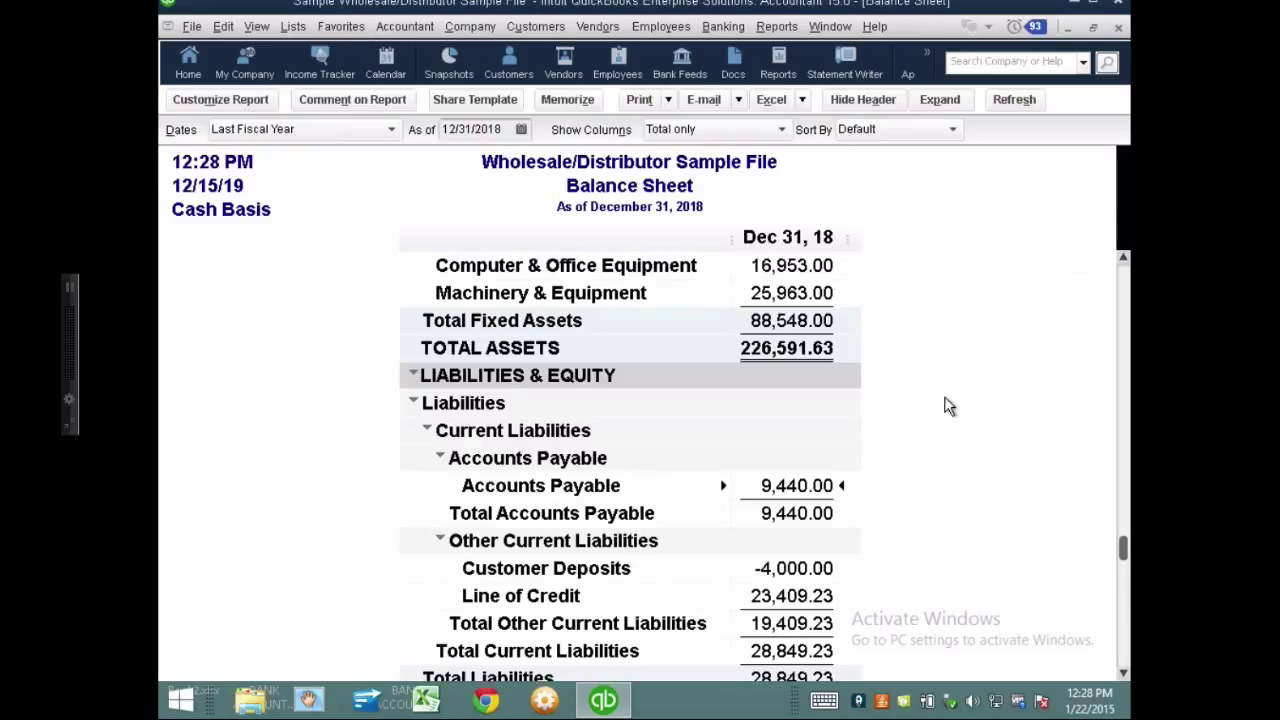